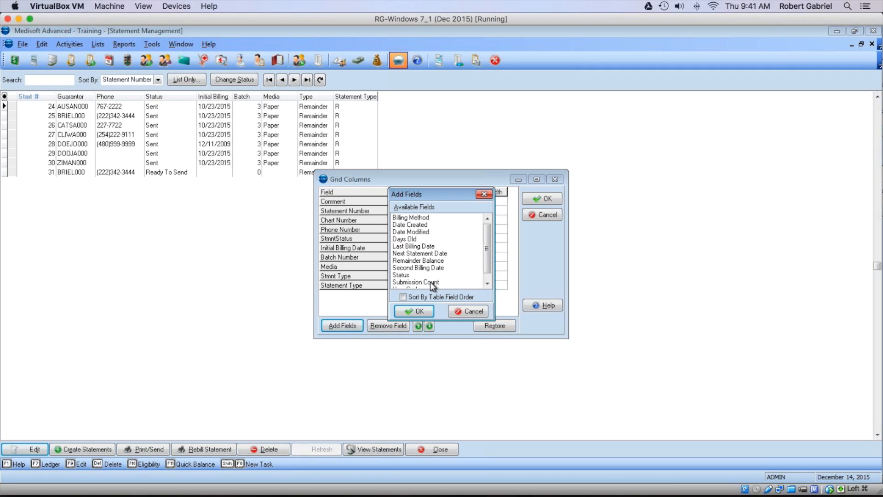
Add the Submission Count column to the statement grid and sort the statements by it.
{"action": "left_click", "coordinate": [433, 283]}
{"action": "left_click", "coordinate": [419, 309]}
{"action": "left_click", "coordinate": [540, 200]}
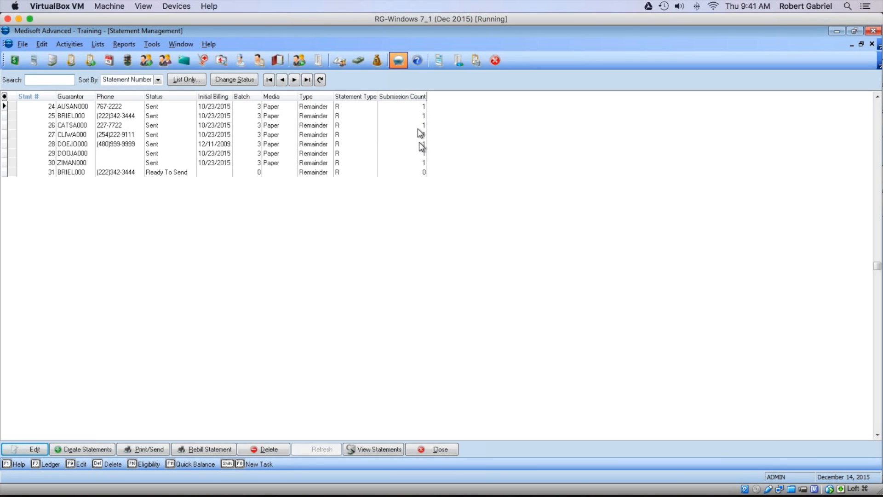
{"action": "left_click", "coordinate": [411, 98]}
{"action": "left_click", "coordinate": [410, 96]}
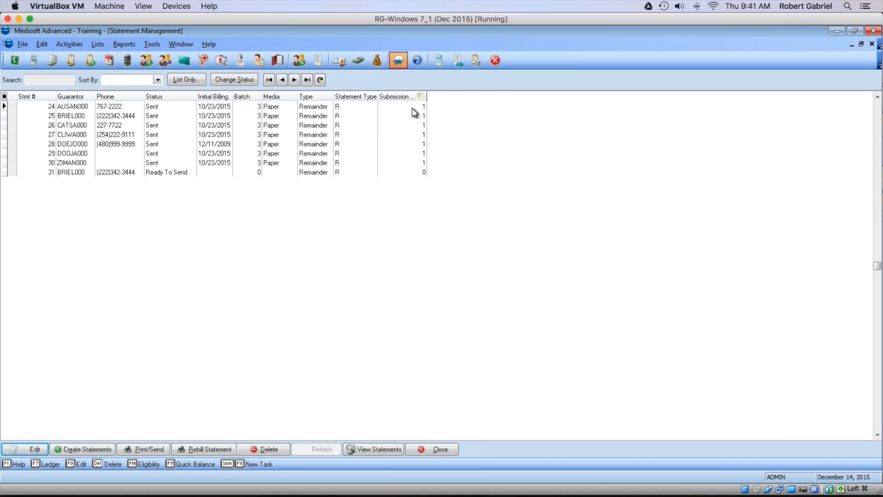
{"action": "left_click", "coordinate": [413, 108]}
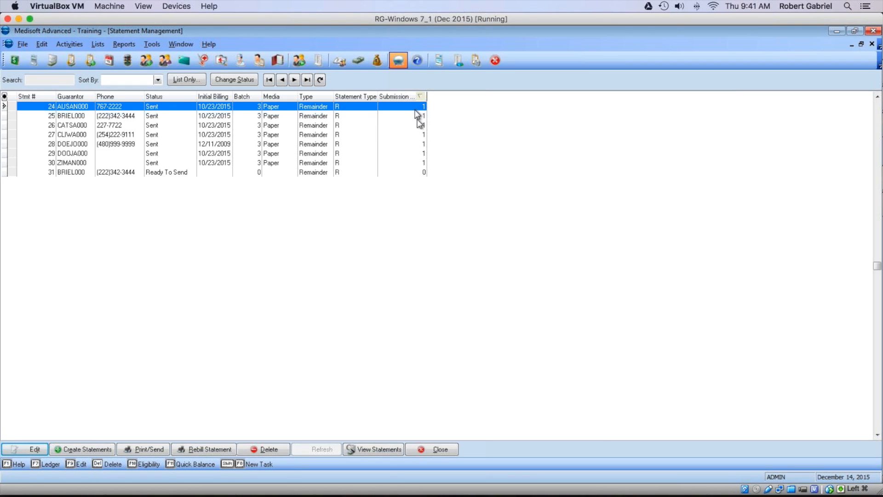
{"action": "left_click", "coordinate": [419, 155], "text": "shift"}
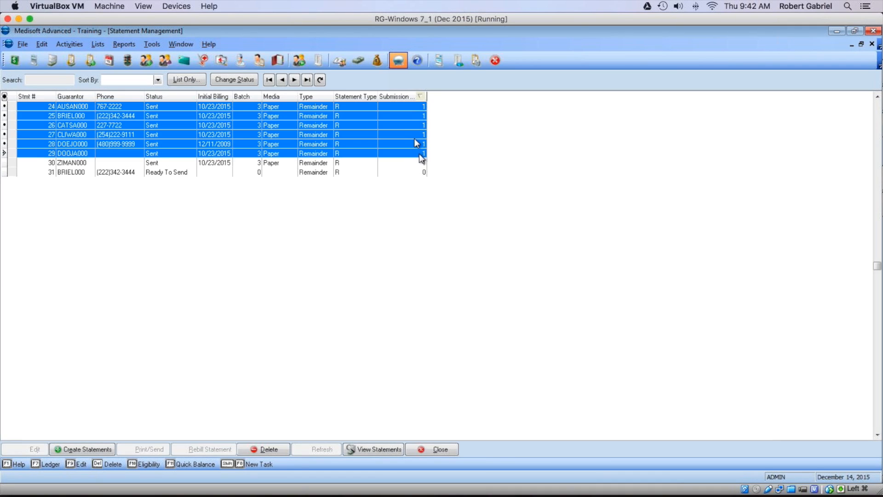
{"action": "left_click", "coordinate": [391, 107]}
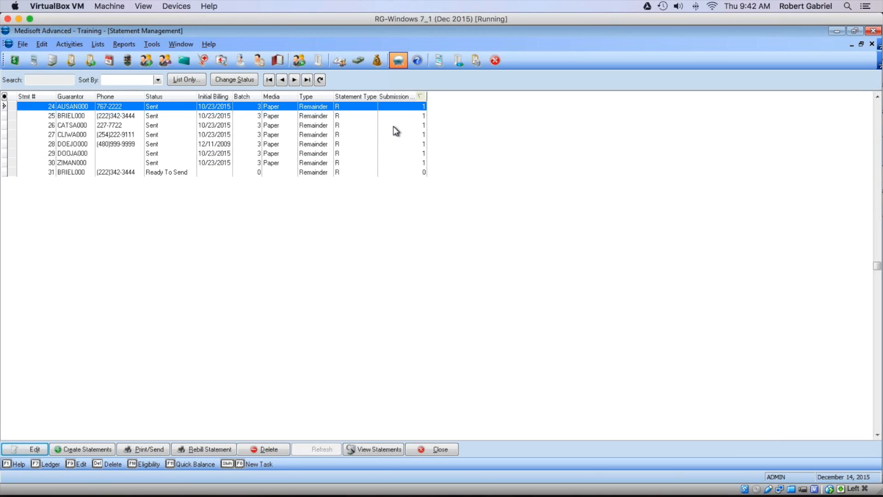
{"action": "left_click", "coordinate": [415, 136], "text": "shift"}
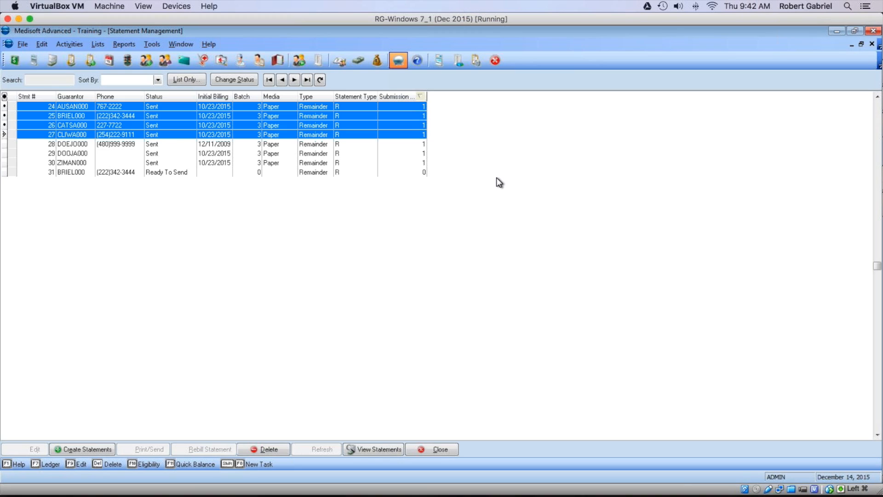
For selected statements 28 through 31, change the status from Ready to send to Hold.
{"action": "left_click", "coordinate": [385, 143]}
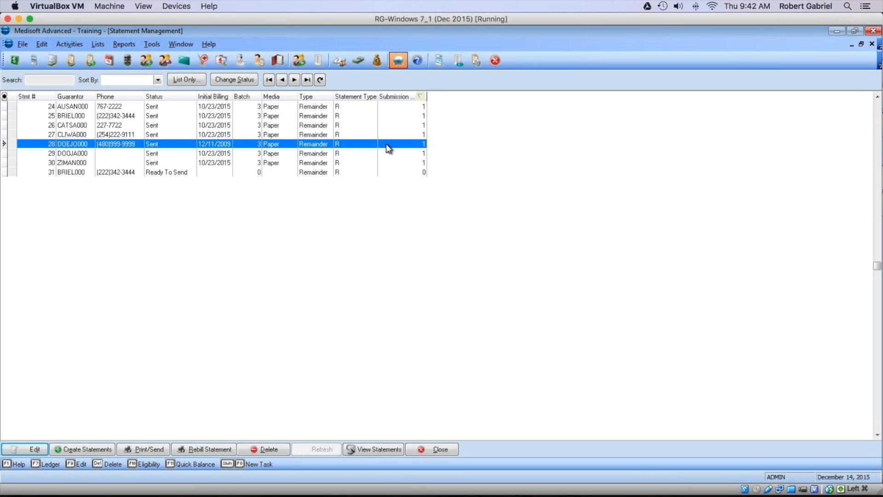
{"action": "left_click", "coordinate": [398, 172], "text": "shift"}
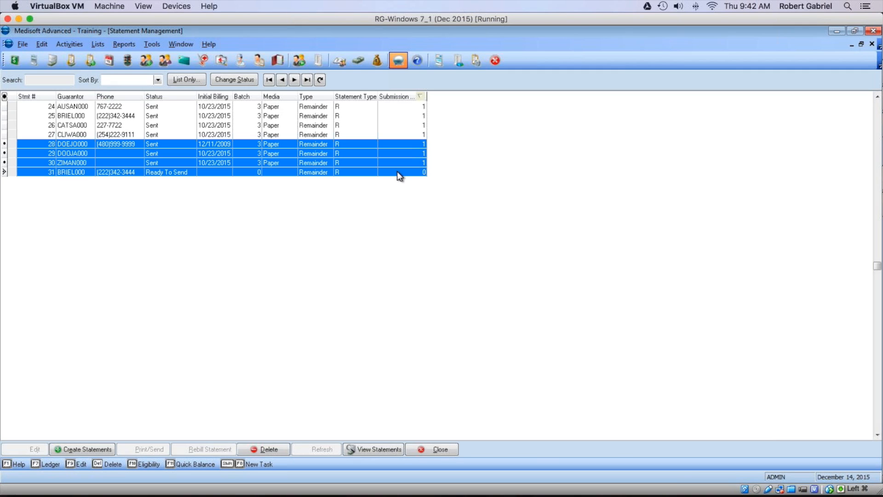
{"action": "left_click", "coordinate": [218, 79]}
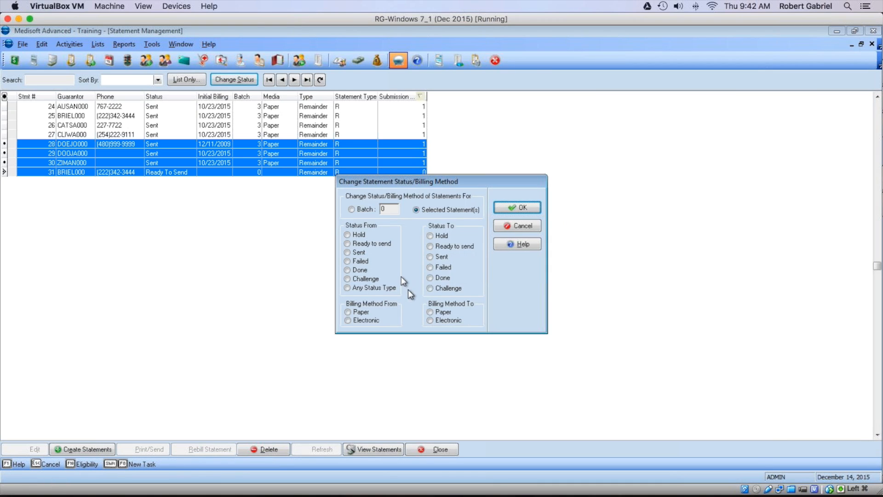
{"action": "left_click", "coordinate": [357, 244]}
{"action": "left_click", "coordinate": [441, 237]}
{"action": "left_click", "coordinate": [520, 207]}
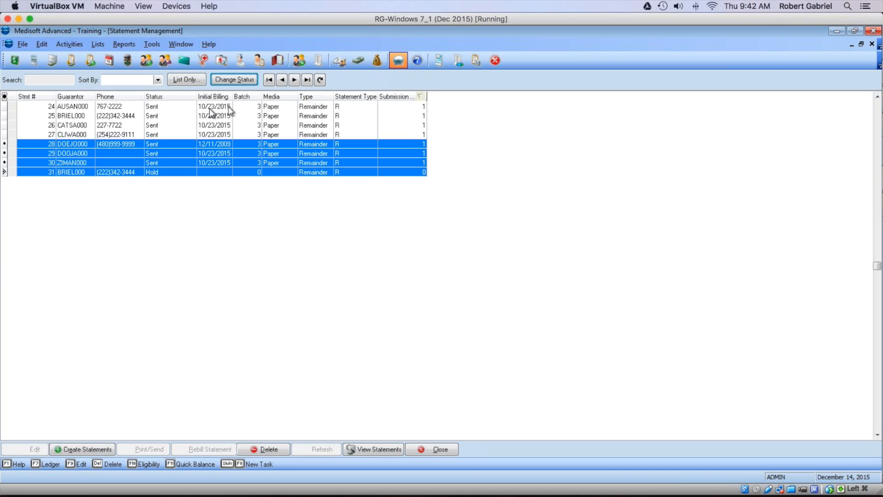
For selected statements 24 through 27, change the status from Sent to Ready to send.
{"action": "left_click", "coordinate": [228, 106]}
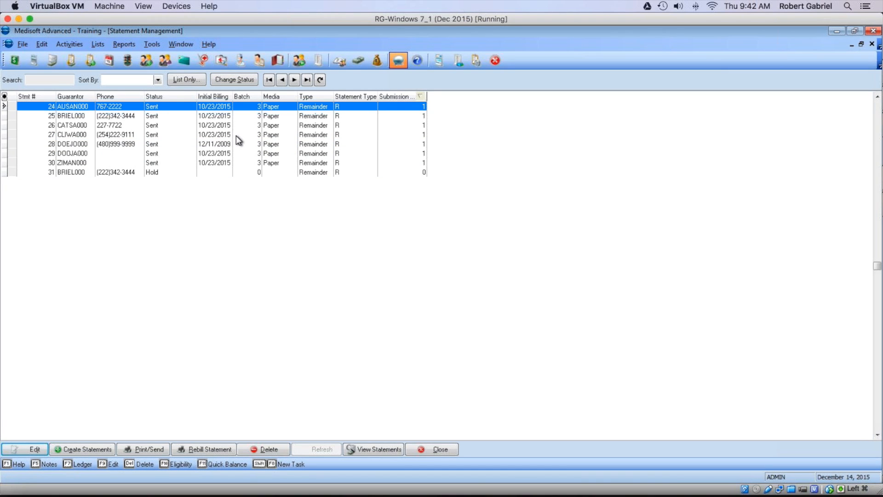
{"action": "left_click", "coordinate": [238, 134], "text": "shift"}
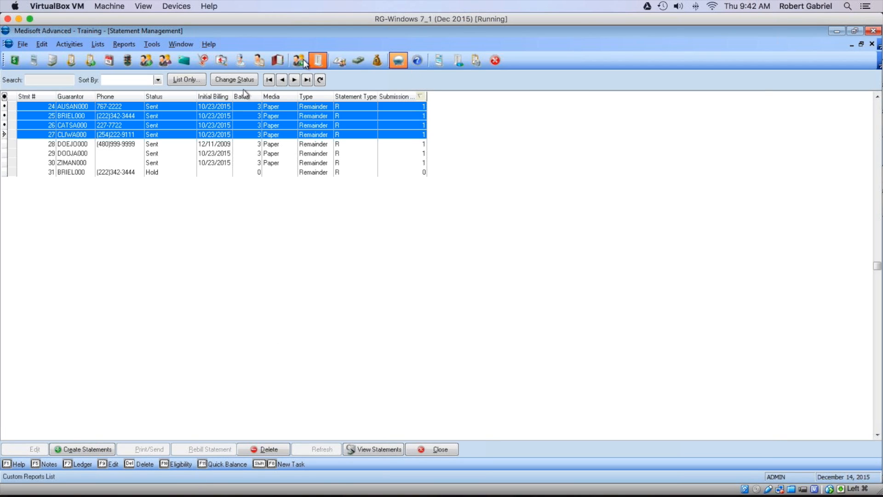
{"action": "left_click", "coordinate": [220, 80]}
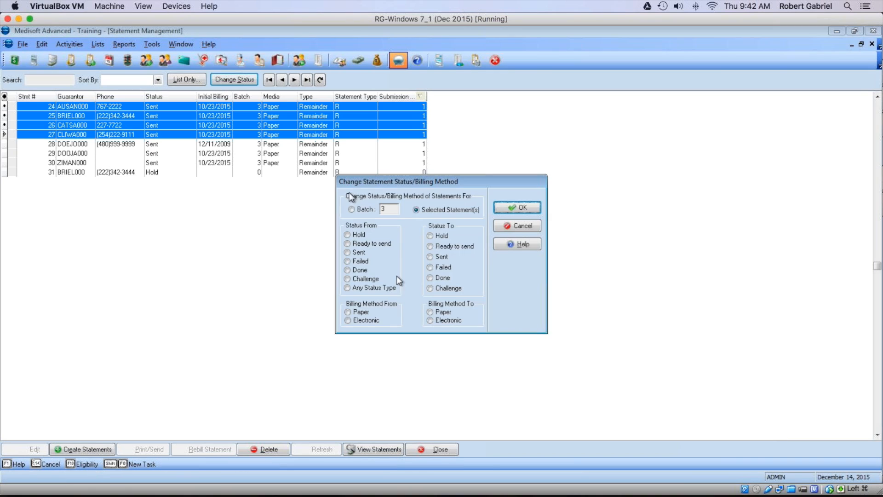
{"action": "left_click", "coordinate": [358, 254]}
{"action": "left_click", "coordinate": [462, 248]}
{"action": "left_click", "coordinate": [528, 207]}
{"action": "left_click", "coordinate": [168, 155]}
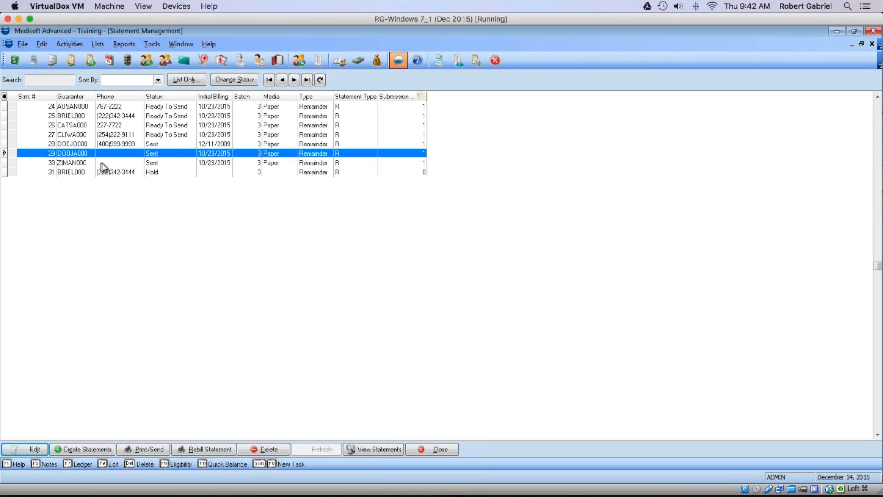
For selected statements 28 through 30, change the status from Sent to Hold.
{"action": "left_click", "coordinate": [155, 144]}
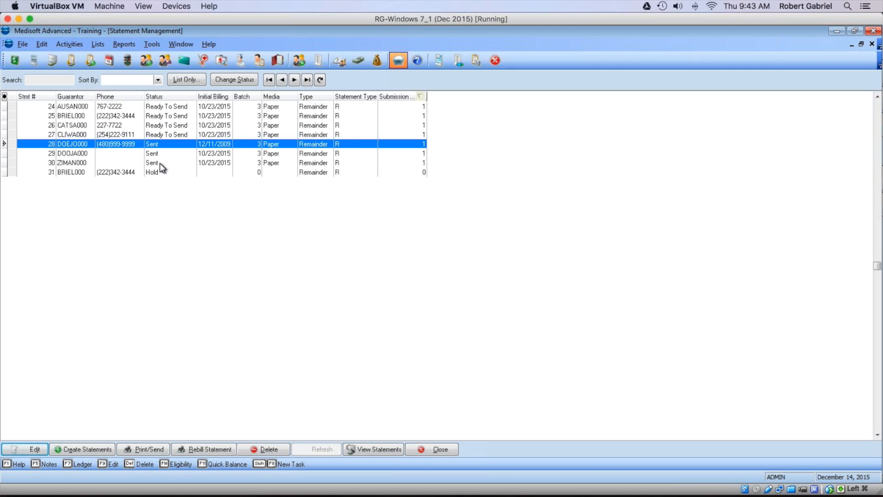
{"action": "left_click", "coordinate": [160, 163], "text": "shift"}
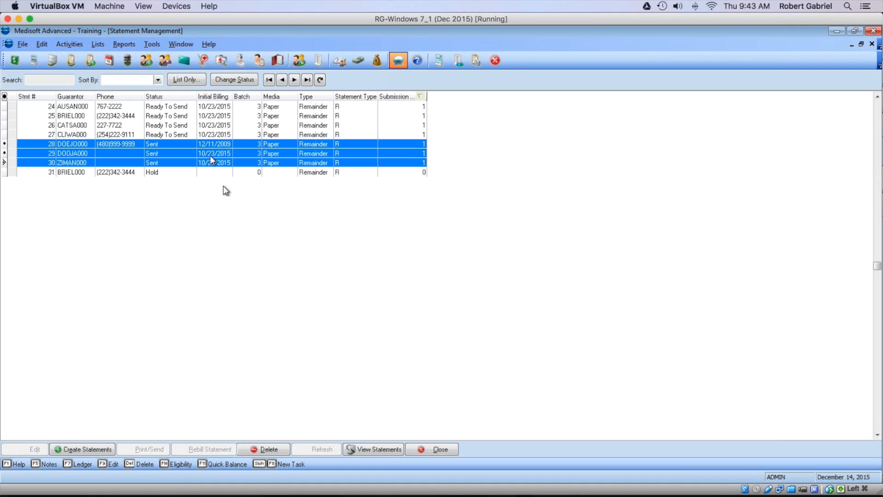
{"action": "left_click", "coordinate": [235, 80]}
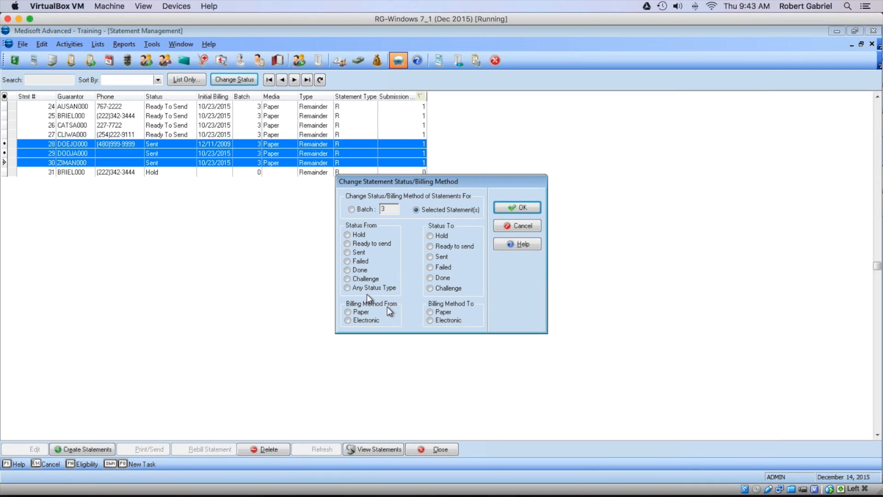
{"action": "left_click", "coordinate": [358, 253]}
{"action": "left_click", "coordinate": [439, 237]}
{"action": "left_click", "coordinate": [517, 209]}
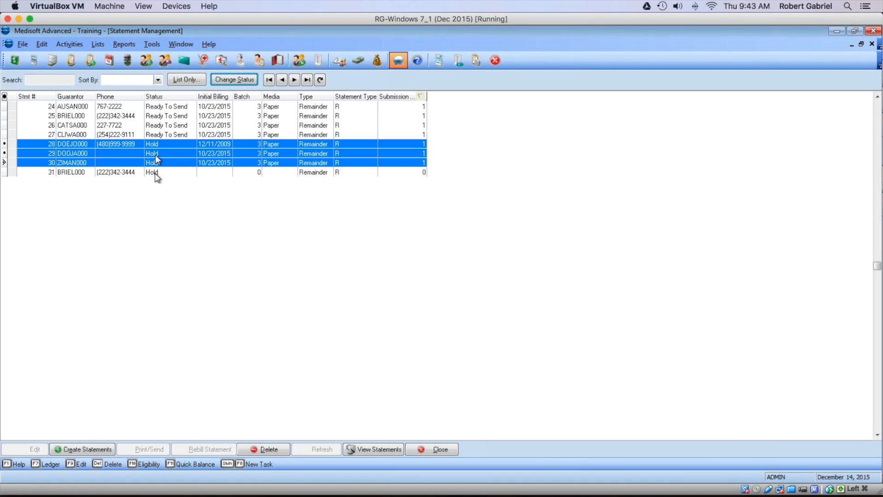
Set up electronic sending of the ready statements with the BillFlash MS3-S CollectionStmt v17 report.
{"action": "left_click", "coordinate": [169, 108]}
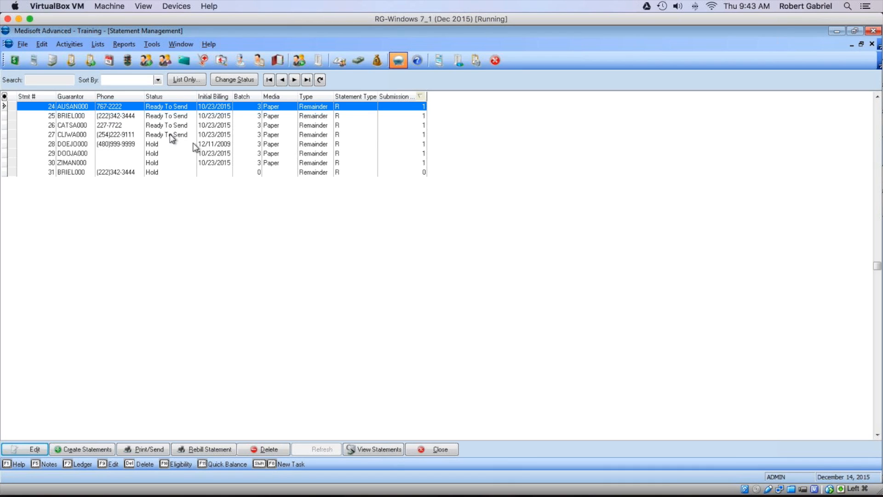
{"action": "left_click", "coordinate": [171, 134]}
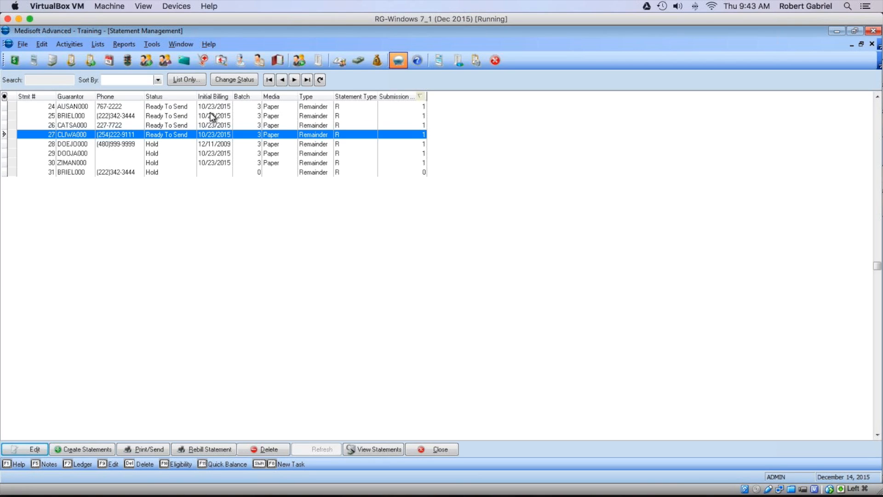
{"action": "left_click", "coordinate": [188, 107]}
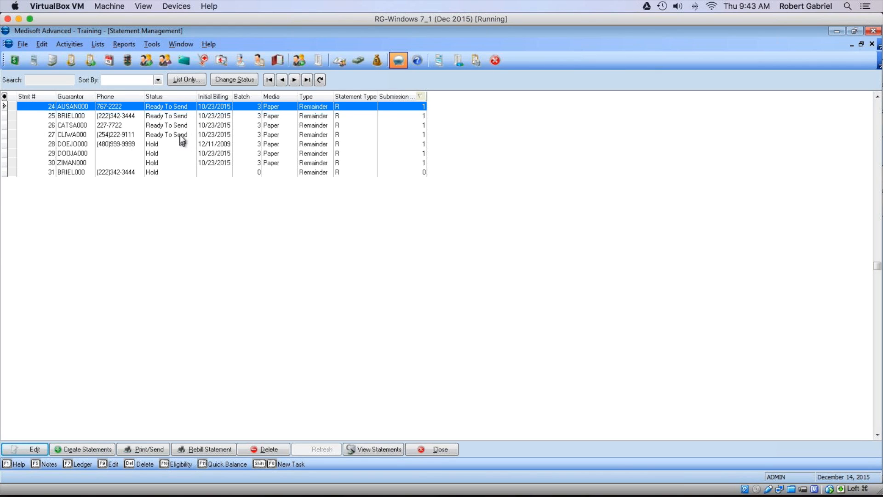
{"action": "left_click", "coordinate": [157, 450]}
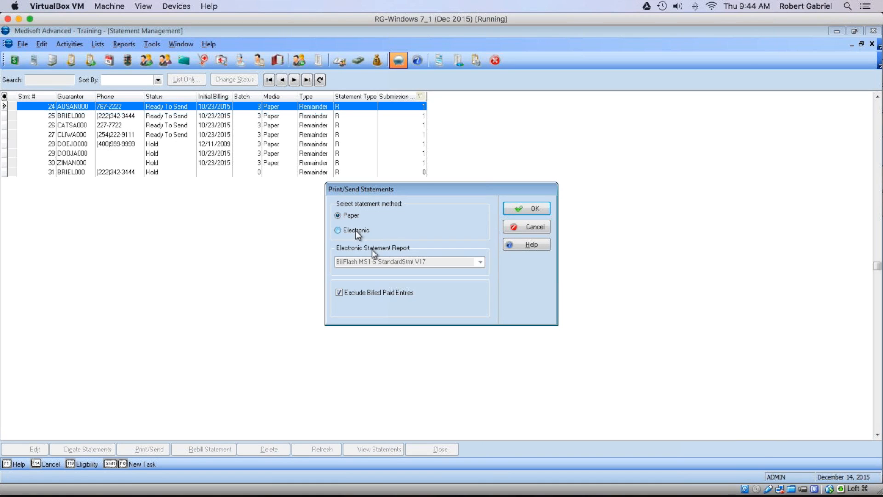
{"action": "left_click", "coordinate": [357, 230]}
{"action": "left_click", "coordinate": [480, 263]}
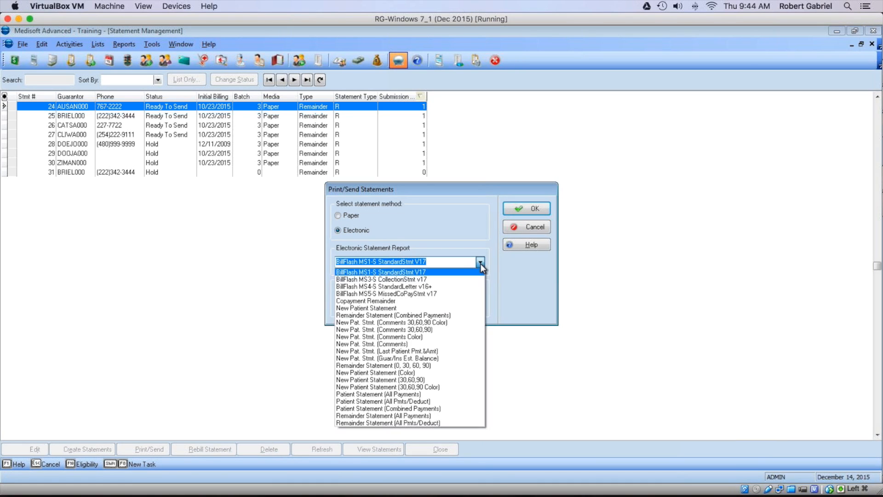
{"action": "left_click", "coordinate": [427, 279]}
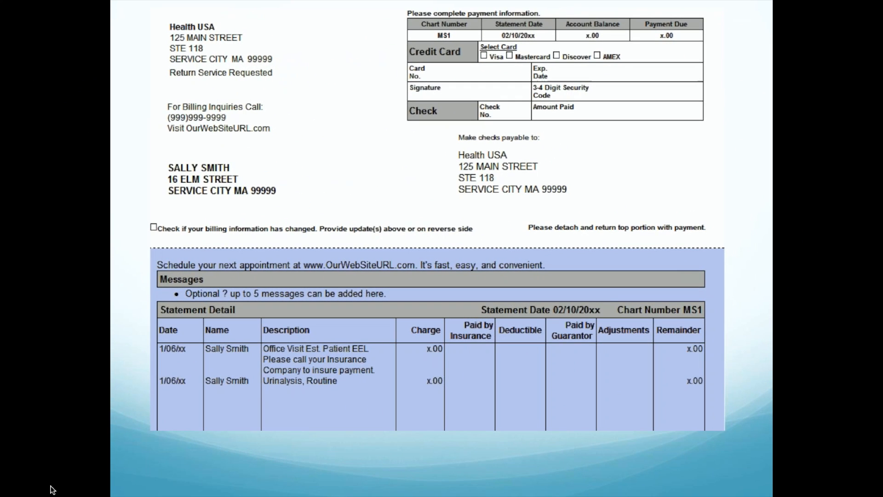
Show the sample collection letter slide, then switch back to Medisoft and cancel sending the statements.
{"action": "left_click", "coordinate": [52, 490]}
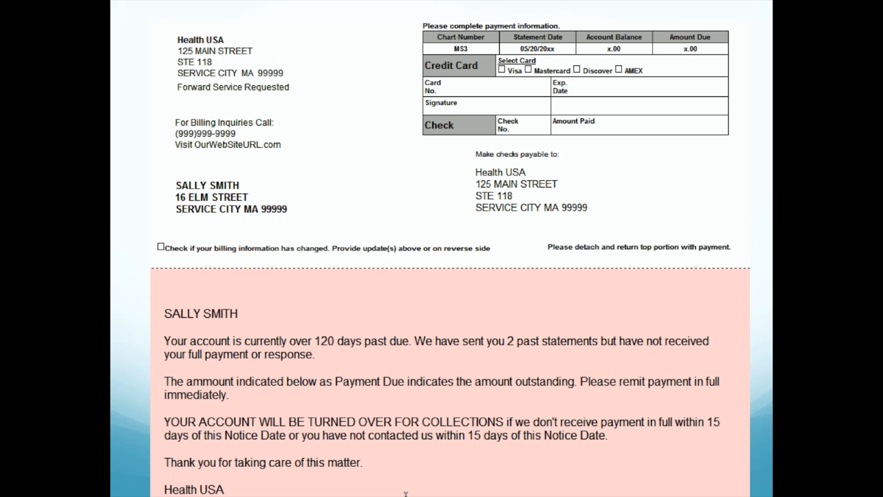
{"action": "key", "text": "Escape"}
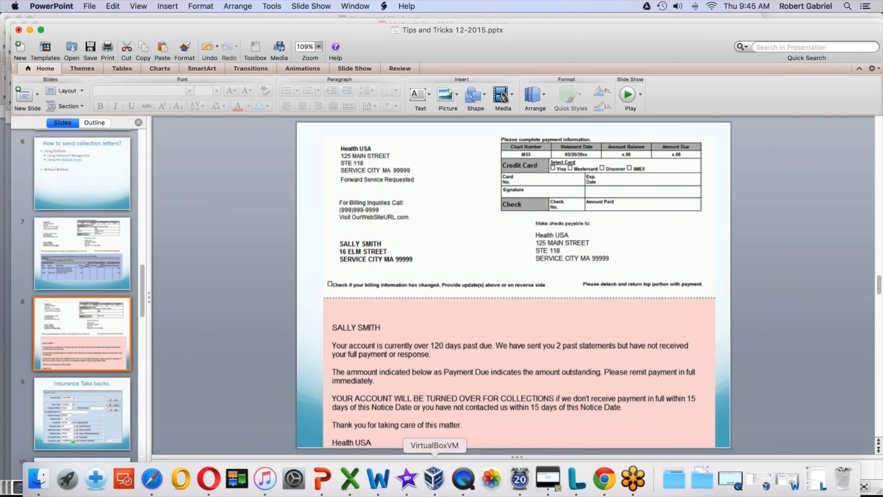
{"action": "left_click", "coordinate": [546, 486]}
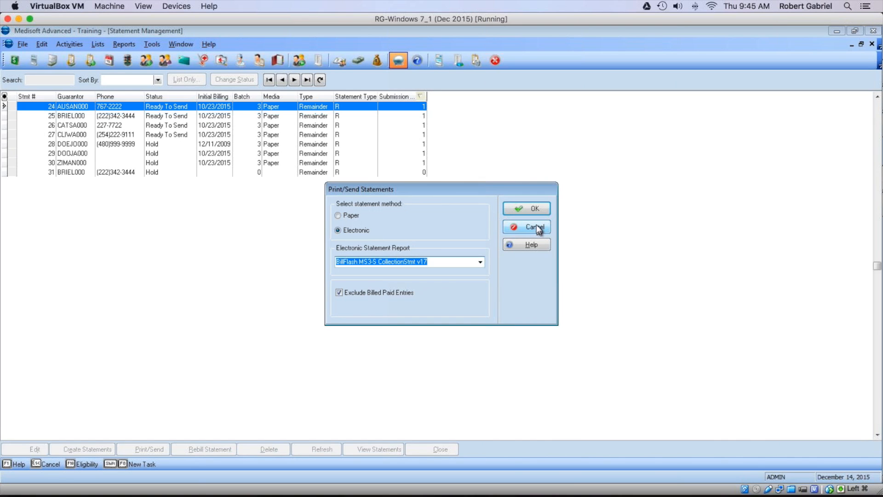
{"action": "left_click", "coordinate": [536, 226]}
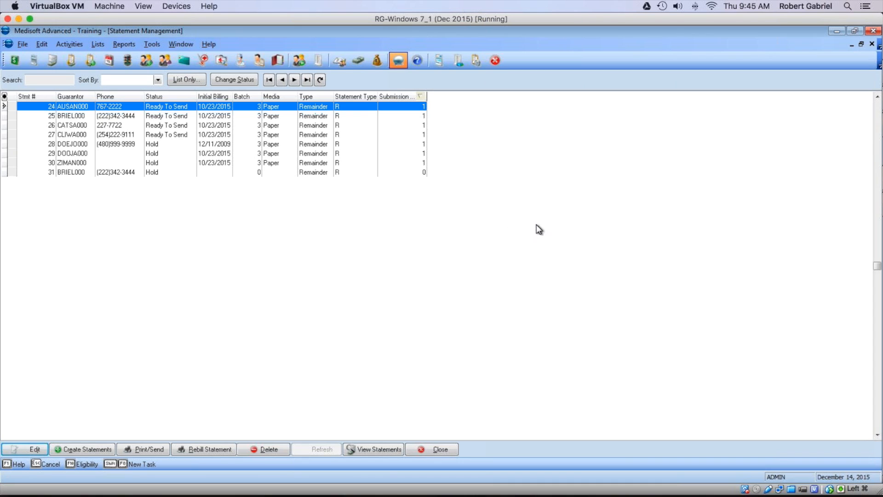
Open the BillFlash MS3-S CollectionStmt v17 report in the Medisoft Report Designer.
{"action": "left_click", "coordinate": [124, 44]}
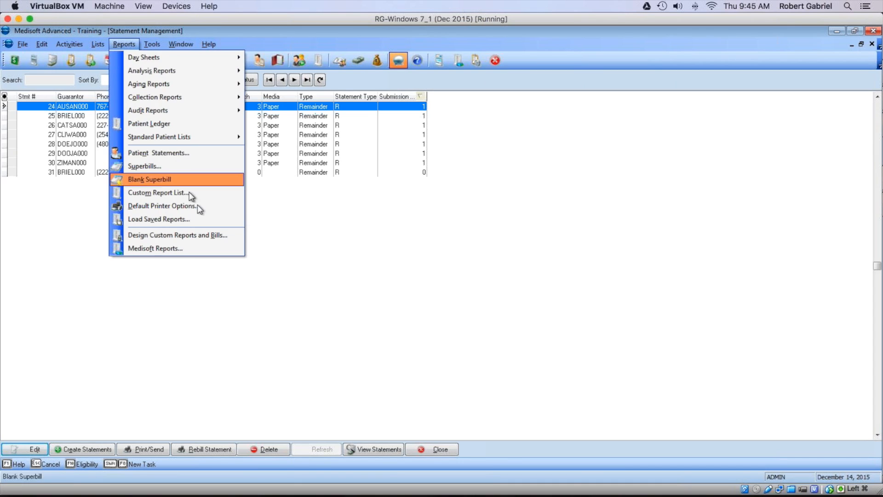
{"action": "left_click", "coordinate": [177, 235]}
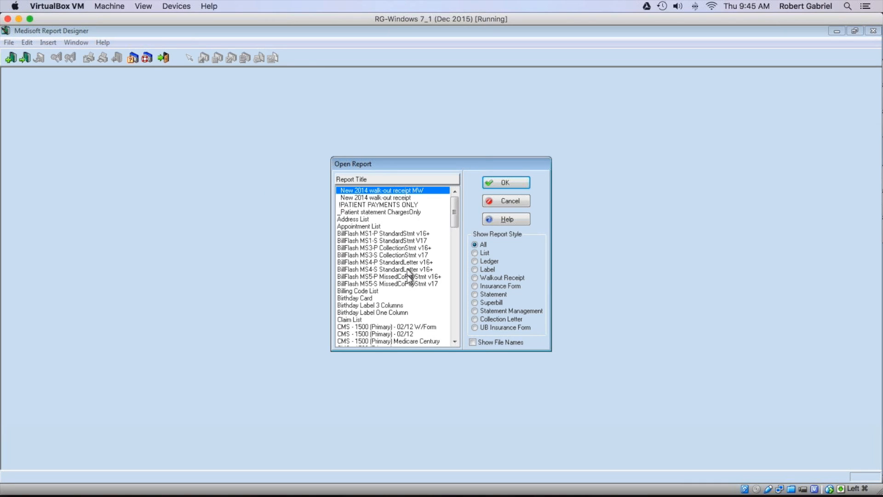
{"action": "left_click", "coordinate": [413, 256]}
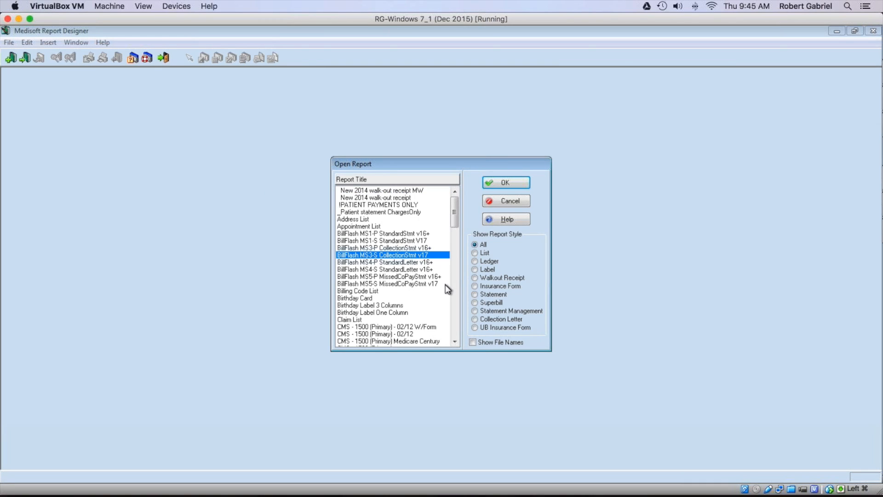
{"action": "left_click", "coordinate": [514, 182]}
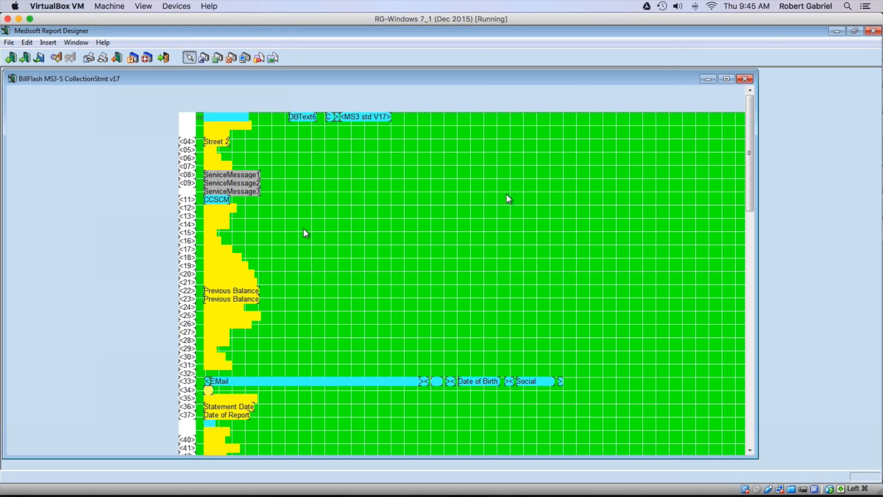
Open and close the properties of the letter text line beginning "Your account is currently over 120 days past due".
{"action": "left_click", "coordinate": [752, 434]}
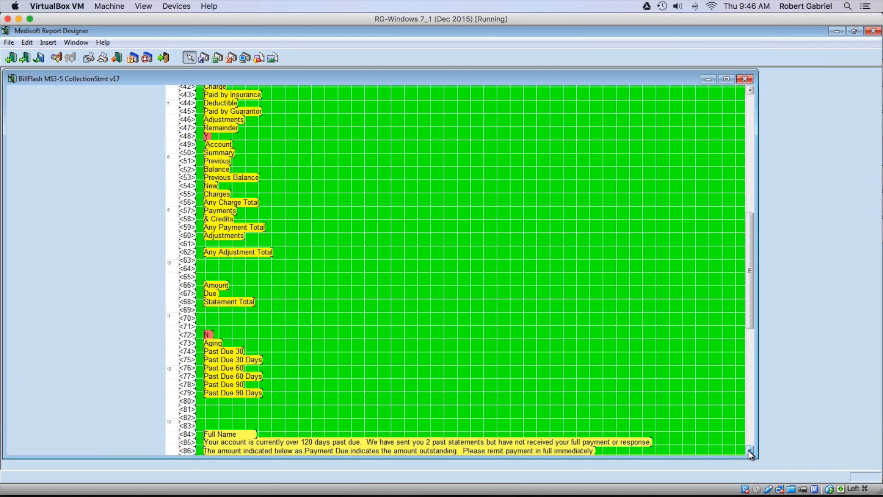
{"action": "left_click", "coordinate": [750, 450]}
{"action": "left_click", "coordinate": [414, 362]}
{"action": "left_click_drag", "start_coordinate": [414, 363], "coordinate": [416, 363]}
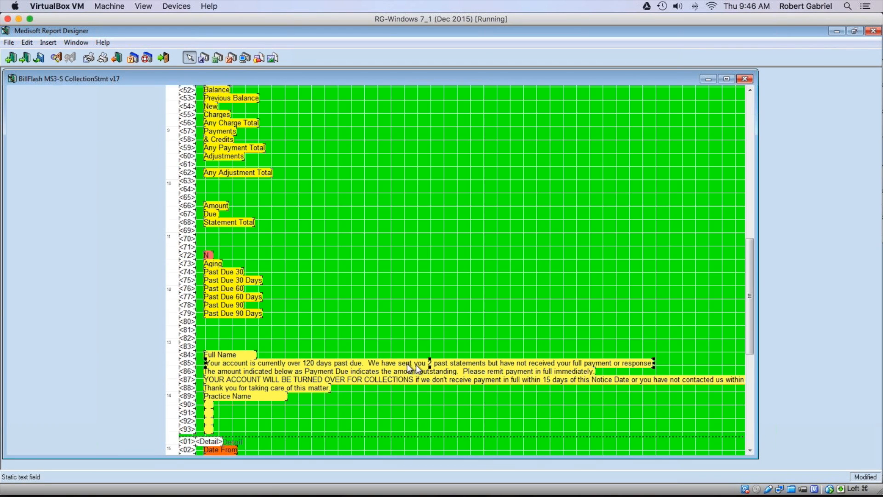
{"action": "left_click", "coordinate": [415, 363]}
{"action": "double_click", "coordinate": [415, 363]}
{"action": "left_click_drag", "start_coordinate": [398, 208], "coordinate": [551, 233]}
{"action": "left_click", "coordinate": [545, 225]}
{"action": "left_click", "coordinate": [300, 375]}
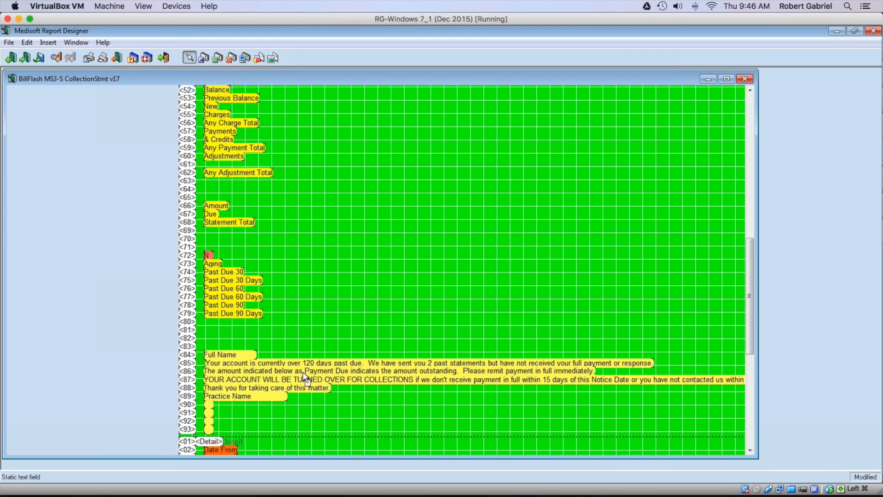
Move the letter line beginning "The amount indicated below as Payment Due" above the Full Name field, and open and close its text properties.
{"action": "left_click_drag", "start_coordinate": [300, 375], "coordinate": [306, 341]}
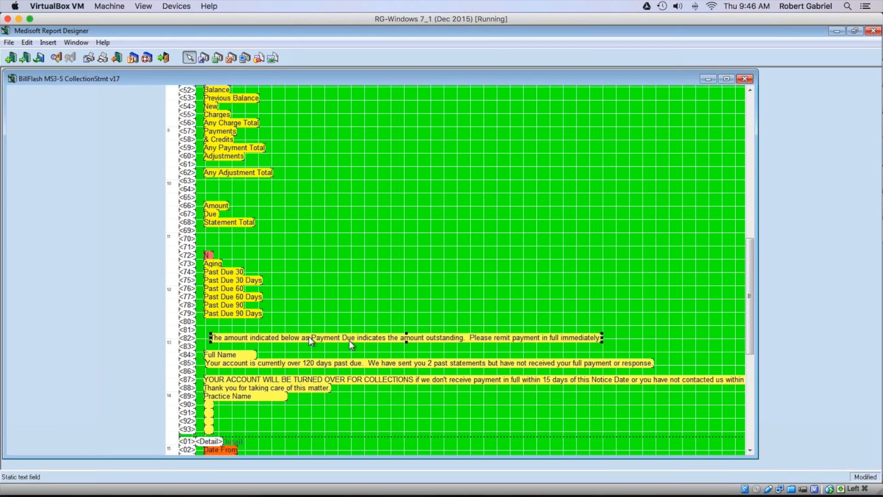
{"action": "double_click", "coordinate": [309, 342]}
{"action": "key", "text": "End"}
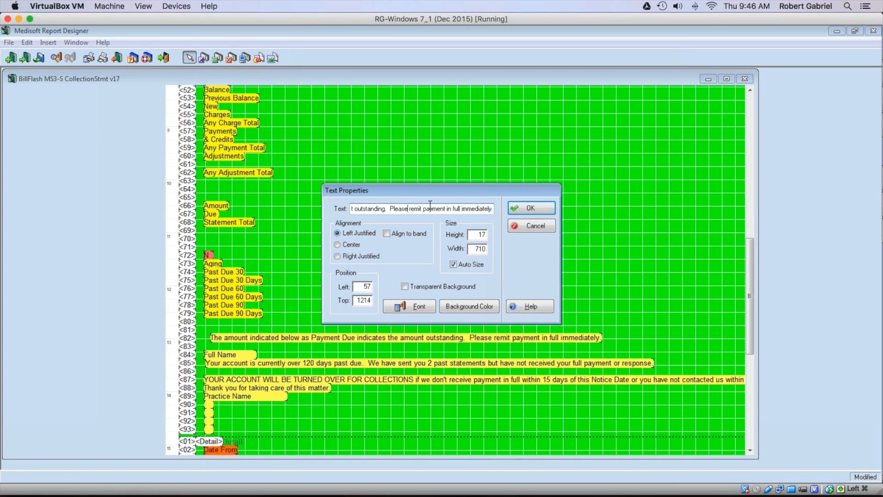
{"action": "left_click", "coordinate": [519, 226]}
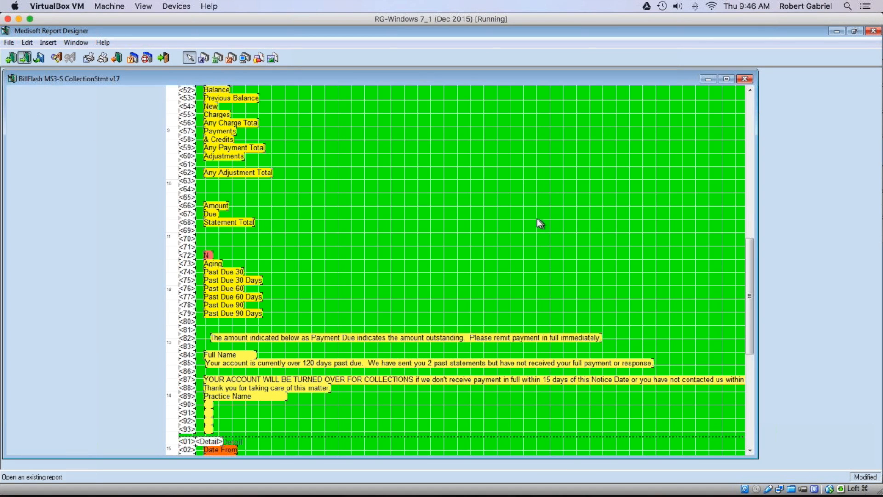
Open the Patient Statement (All Pmts/Deduct) report from the Statement Management report style.
{"action": "key", "text": "ctrl+o"}
{"action": "left_click", "coordinate": [478, 295]}
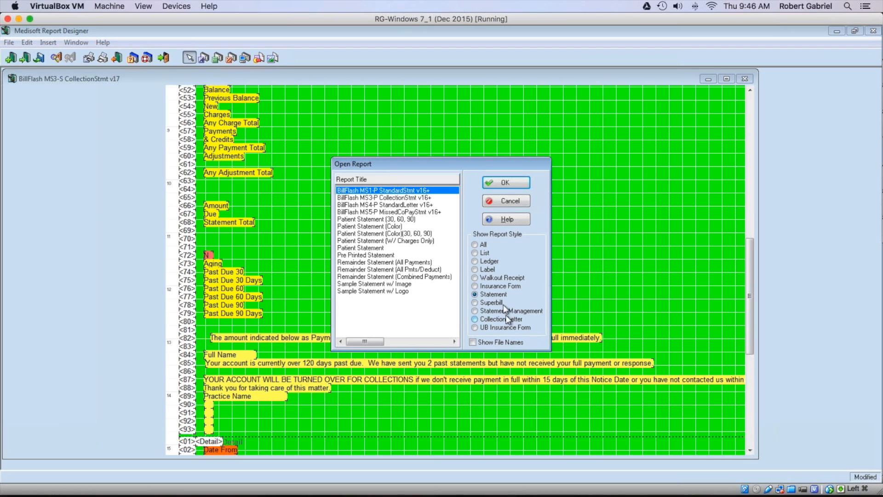
{"action": "left_click", "coordinate": [496, 311]}
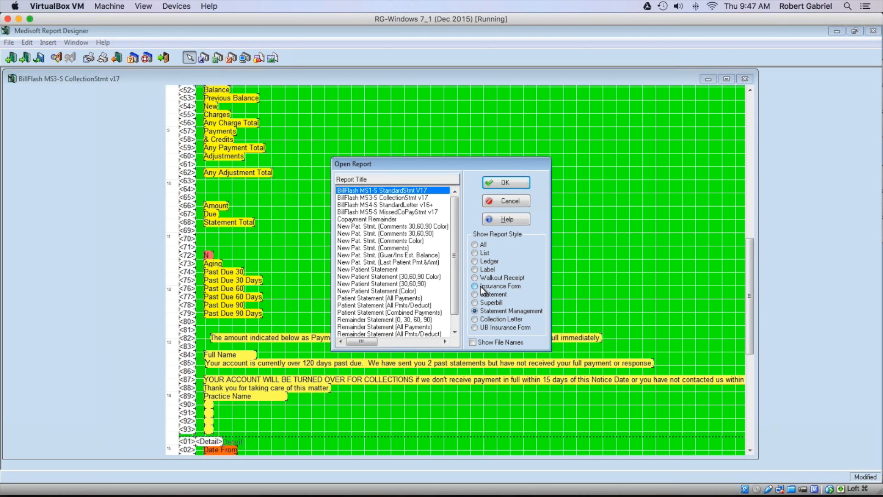
{"action": "left_click", "coordinate": [481, 294]}
{"action": "left_click", "coordinate": [485, 310]}
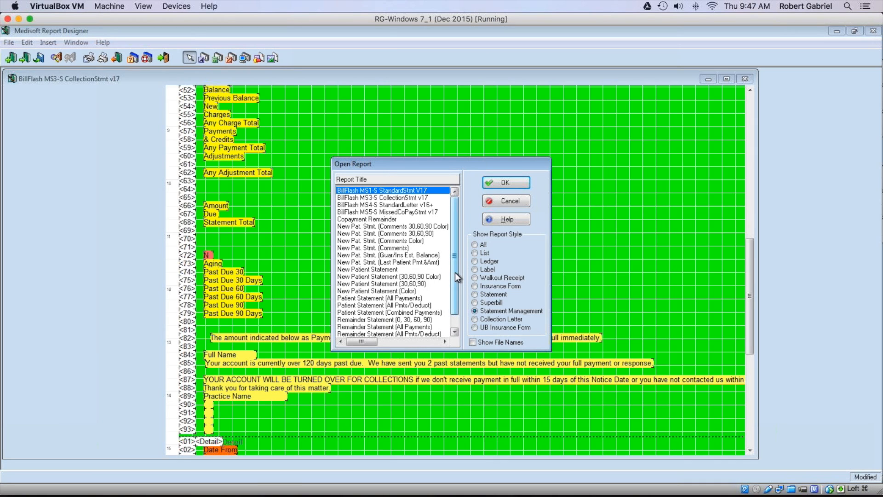
{"action": "scroll", "coordinate": [432, 313], "scroll_direction": "down", "scroll_amount": 1}
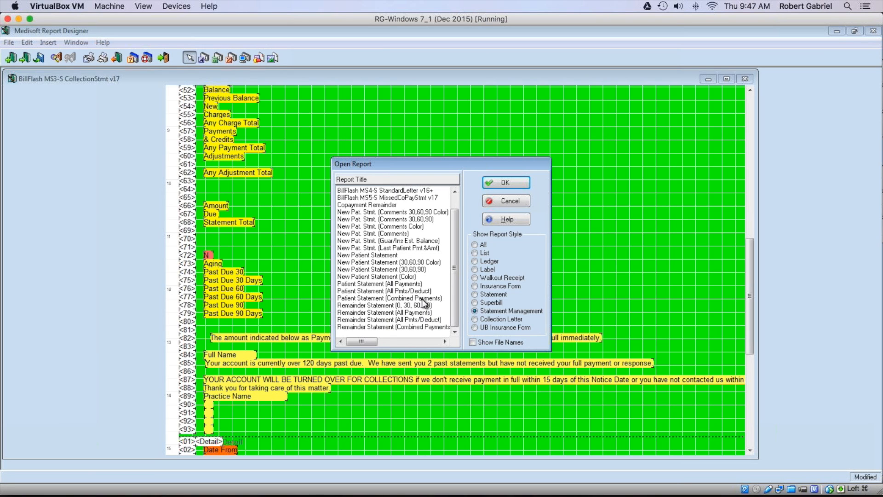
{"action": "left_click", "coordinate": [422, 291]}
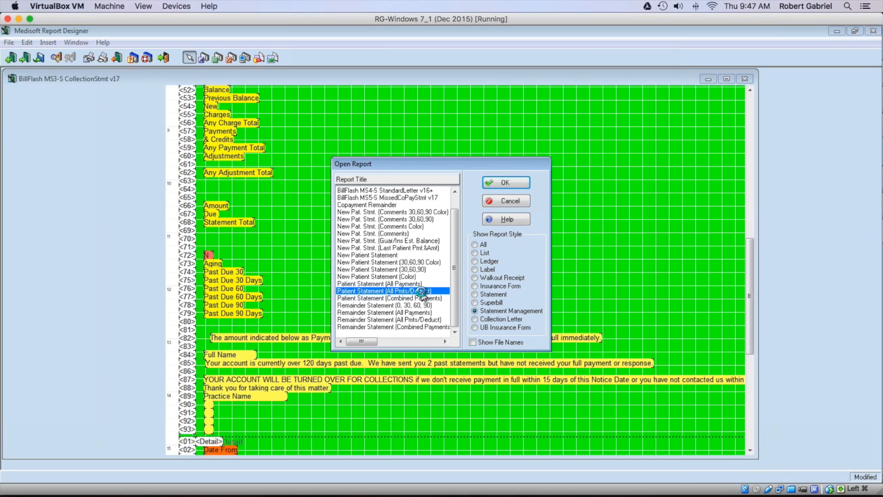
{"action": "double_click", "coordinate": [422, 291]}
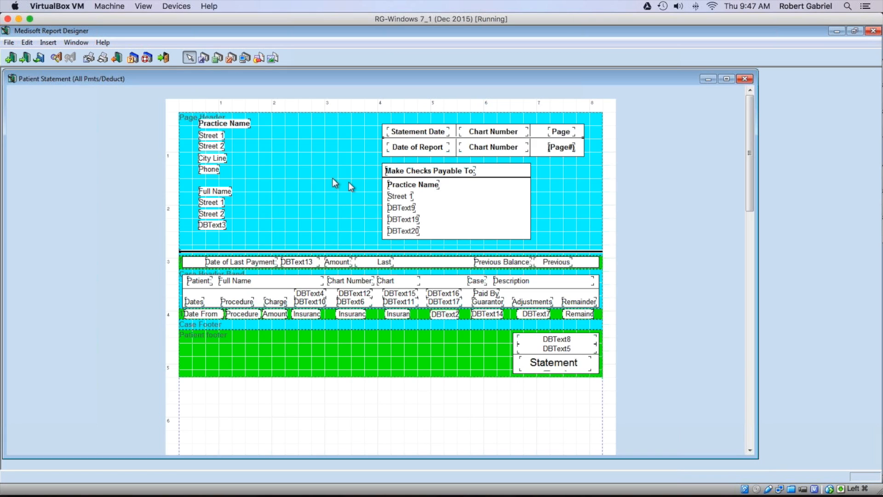
Switch to PowerPoint and start the slide show from the "How to send collection letters?" slide.
{"action": "mouse_move", "coordinate": [434, 492]}
{"action": "mouse_move", "coordinate": [455, 472]}
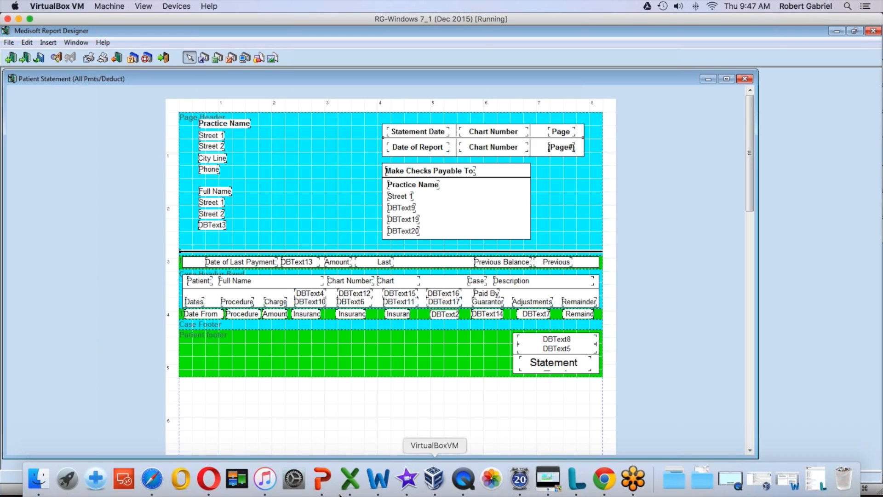
{"action": "left_click", "coordinate": [327, 476]}
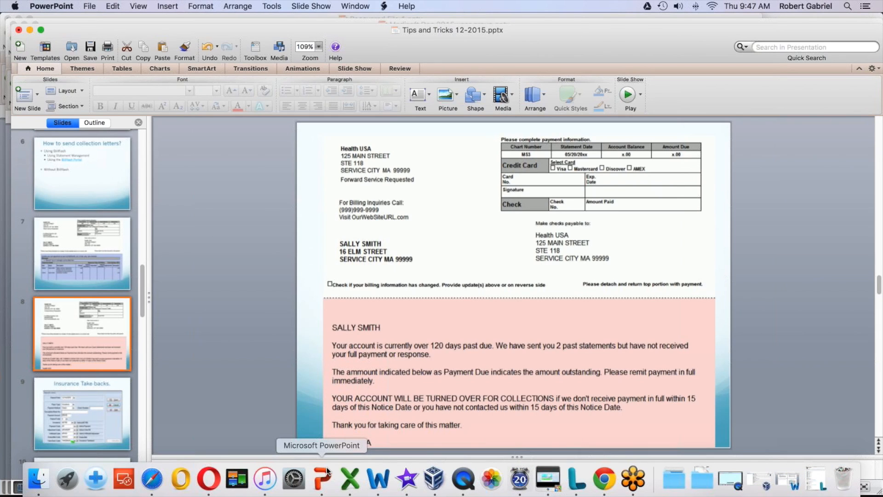
{"action": "left_click", "coordinate": [88, 178]}
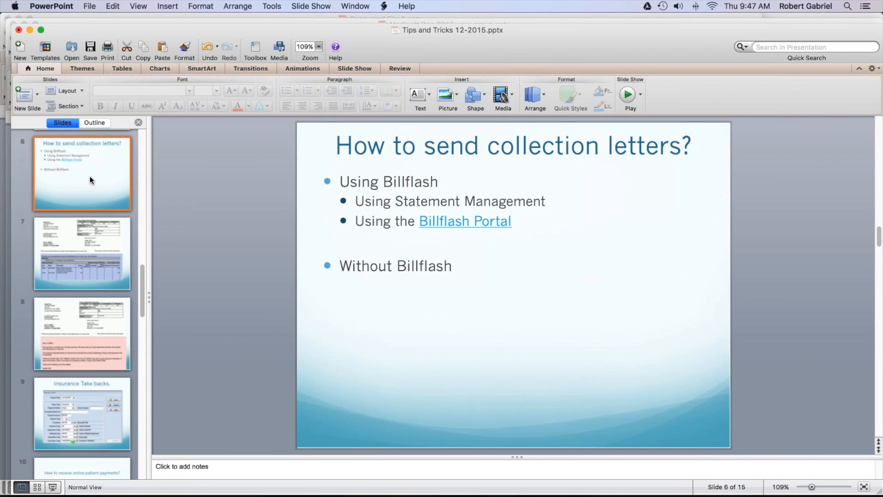
{"action": "left_click", "coordinate": [53, 487]}
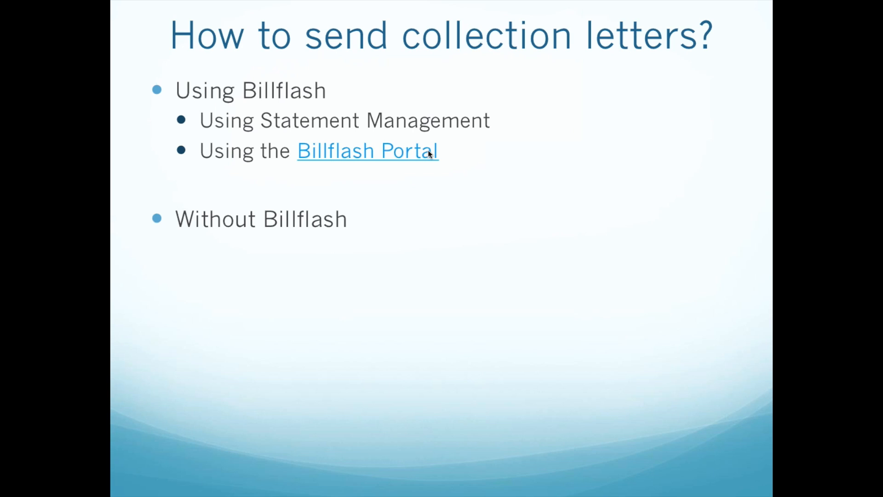
Open the "BillFlash Sending Collection Letter" video on Vimeo and play it in full screen.
{"action": "left_click", "coordinate": [257, 116]}
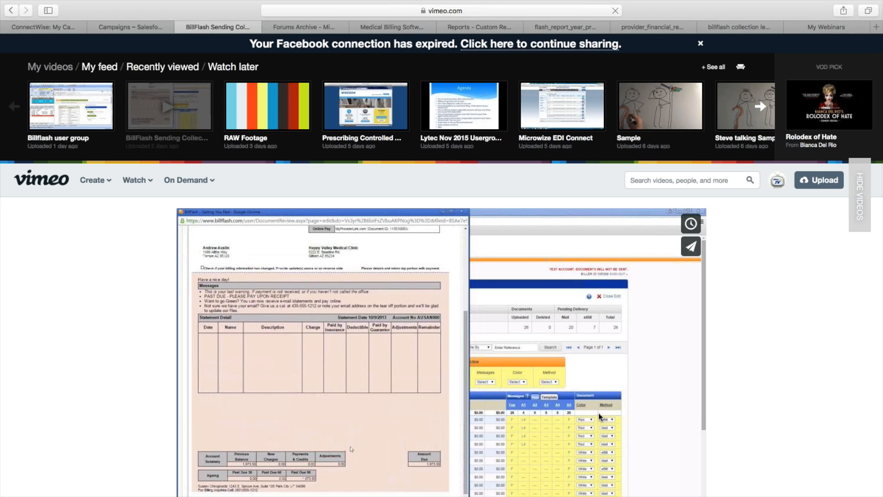
{"action": "scroll", "coordinate": [597, 408], "scroll_direction": "down", "scroll_amount": 5}
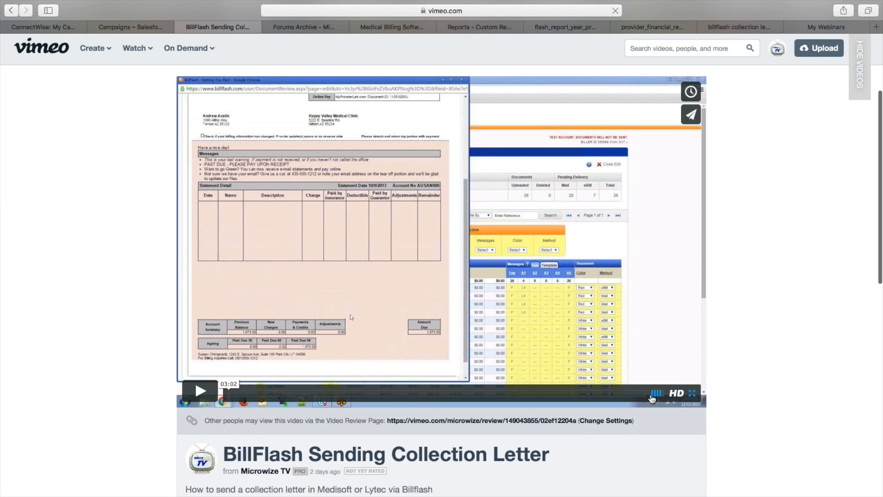
{"action": "left_click", "coordinate": [692, 393]}
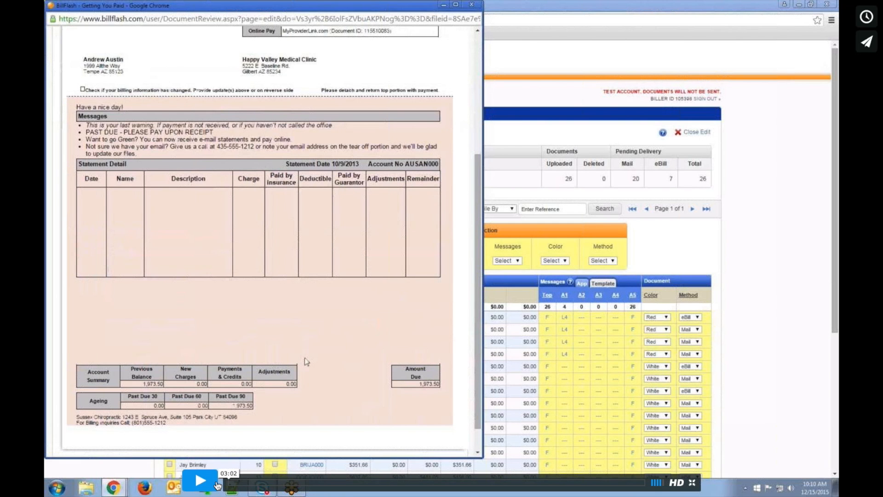
{"action": "left_click", "coordinate": [217, 484]}
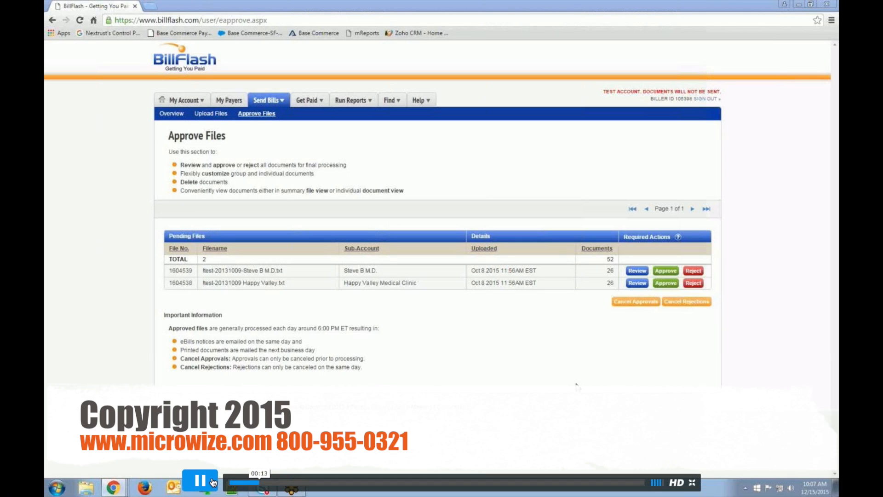
{"action": "mouse_move", "coordinate": [269, 489]}
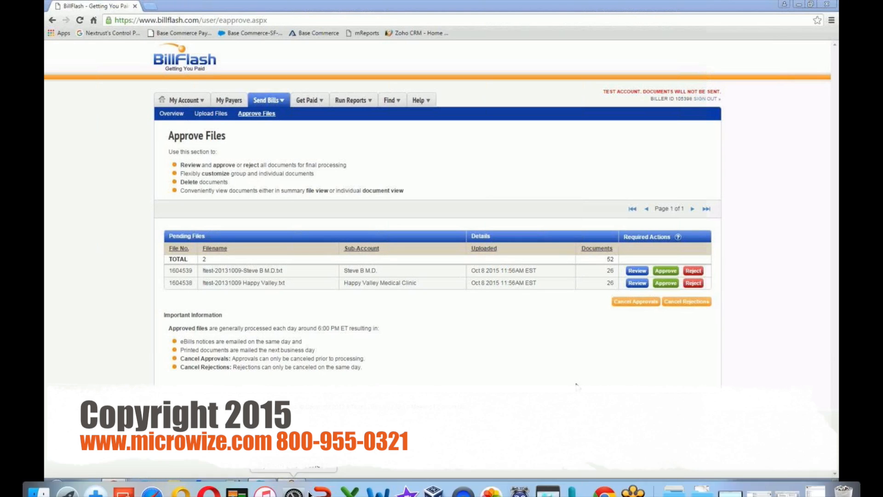
{"action": "right_click", "coordinate": [268, 485]}
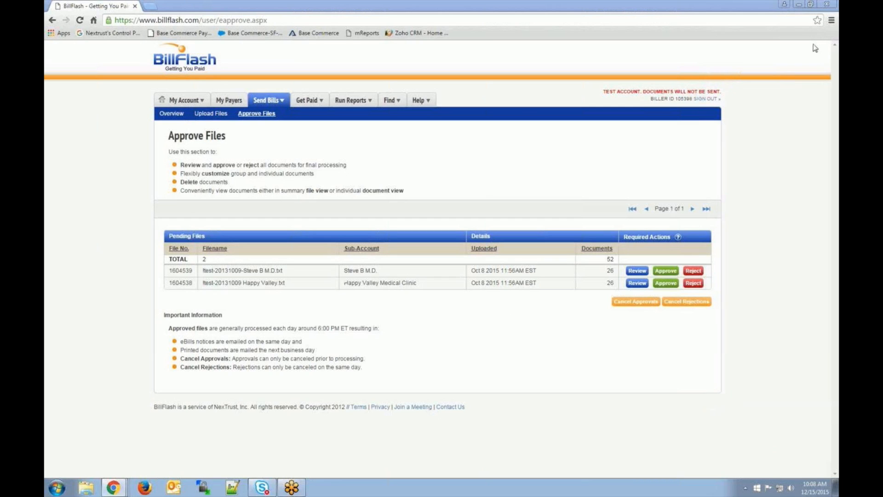
Open the pending Happy Valley statement file for review, switch it to editing and sort its records by Past Due 90.
{"action": "left_click", "coordinate": [625, 270]}
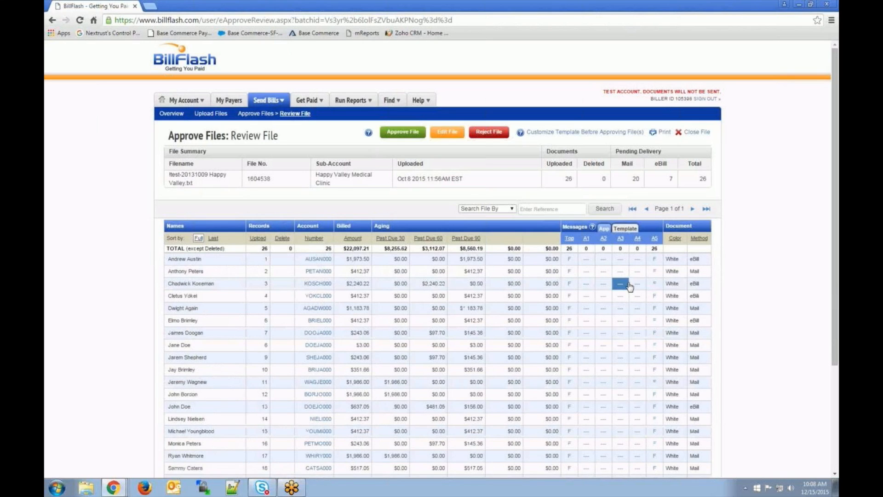
{"action": "left_click", "coordinate": [446, 133]}
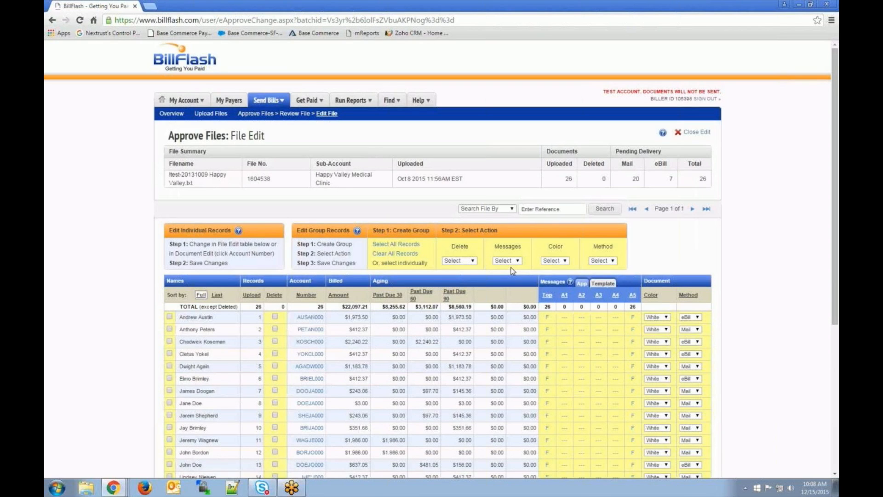
{"action": "left_click", "coordinate": [456, 294]}
{"action": "mouse_move", "coordinate": [598, 495]}
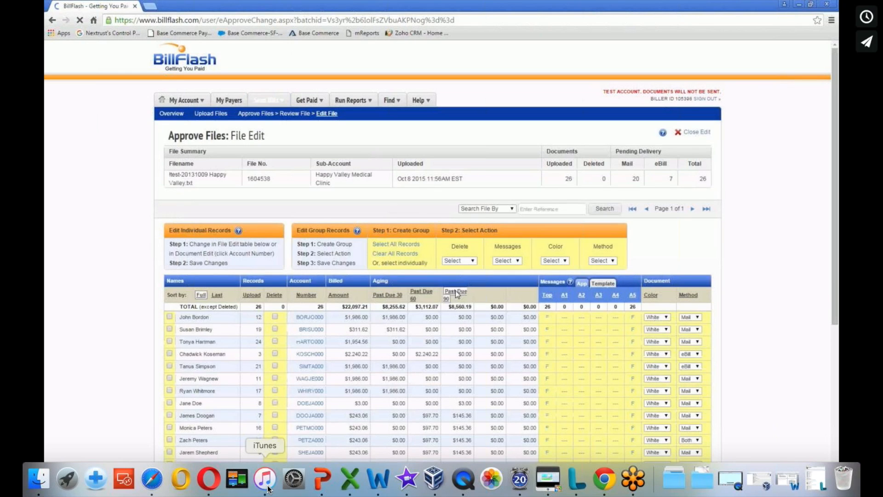
{"action": "right_click", "coordinate": [265, 479]}
{"action": "left_click", "coordinate": [269, 440]}
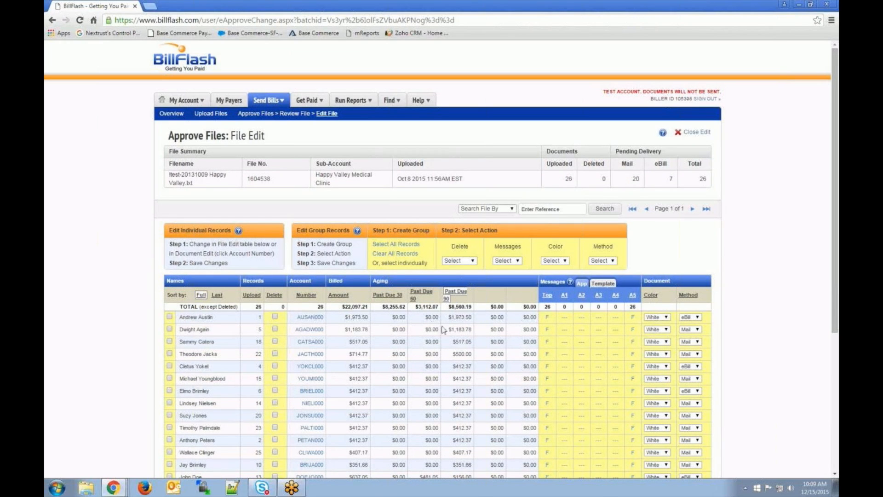
Add the library message beginning "This is your last warning. If payment is not received" to the first four records as a group message.
{"action": "left_click", "coordinate": [169, 317]}
{"action": "left_click", "coordinate": [169, 329]}
{"action": "left_click", "coordinate": [169, 342]}
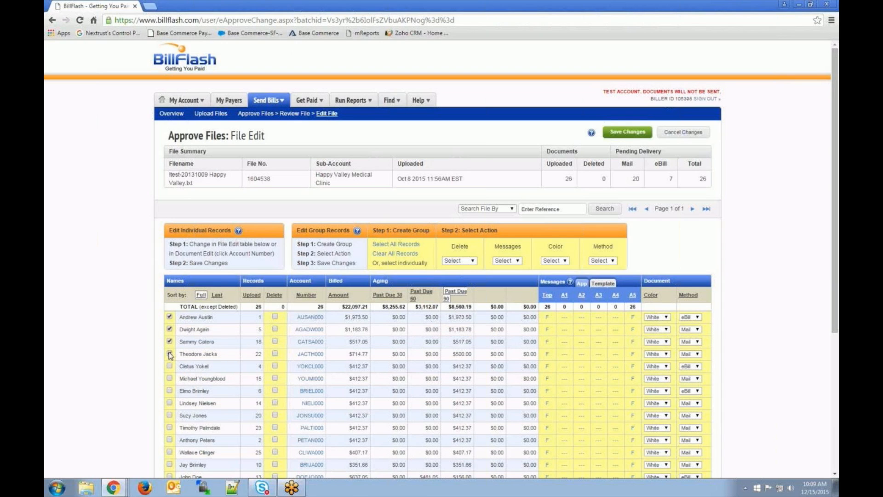
{"action": "left_click", "coordinate": [170, 354]}
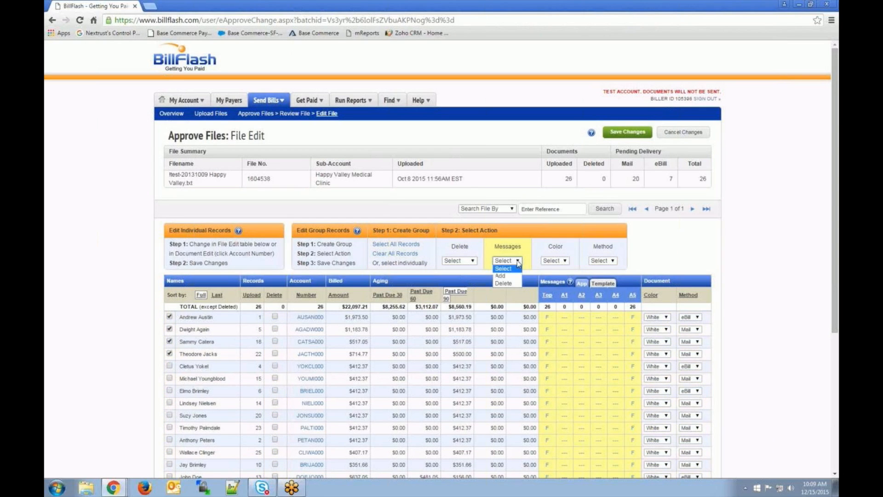
{"action": "left_click", "coordinate": [504, 275]}
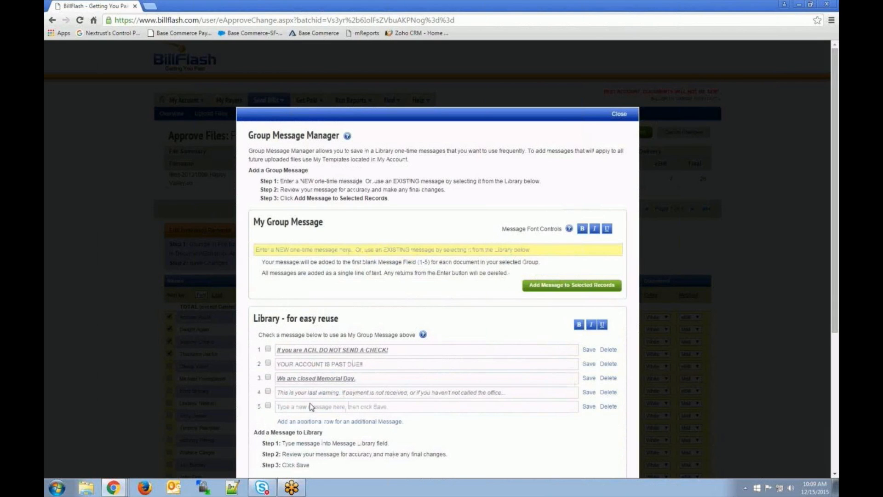
{"action": "left_click", "coordinate": [269, 391]}
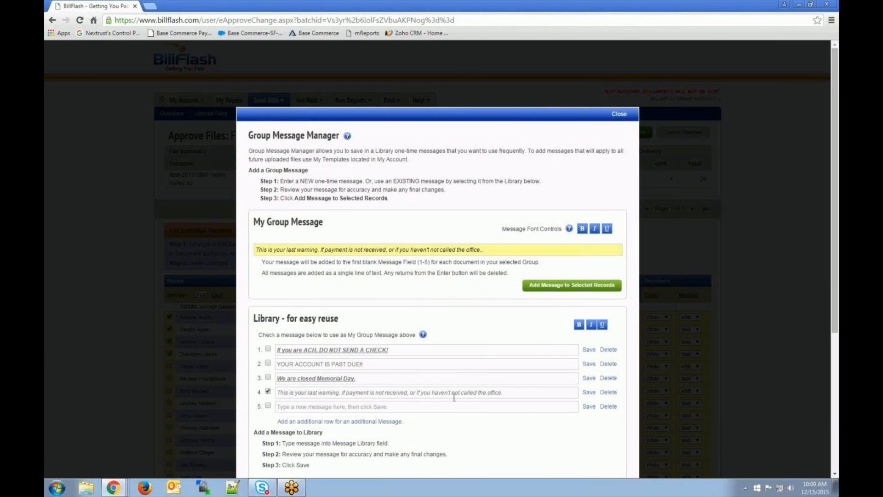
{"action": "left_click", "coordinate": [546, 287]}
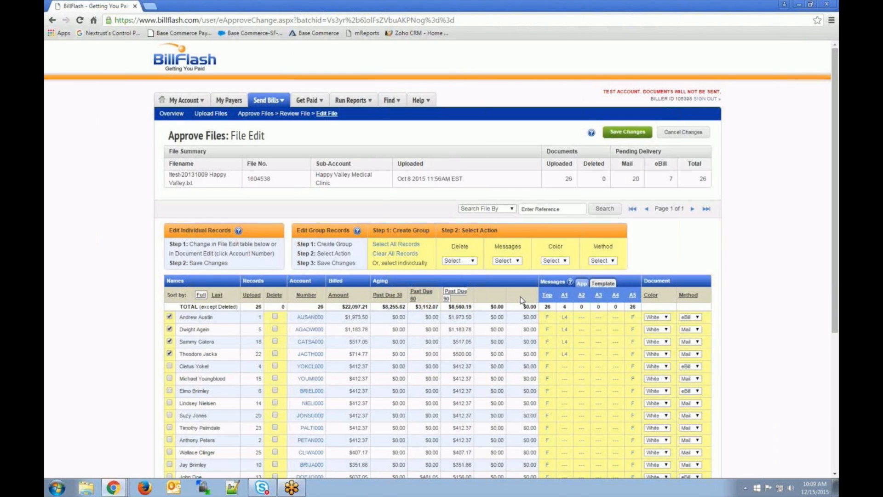
Set the document color of the four selected records to Red and save the file changes.
{"action": "mouse_move", "coordinate": [566, 355]}
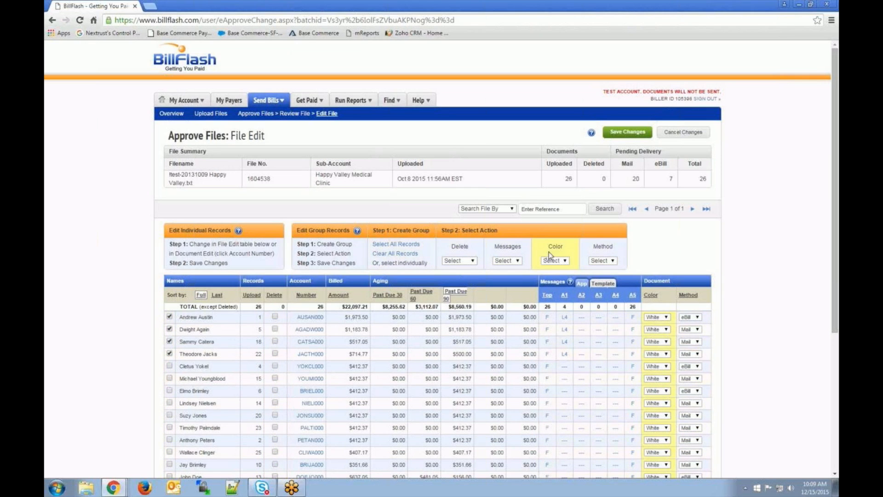
{"action": "left_click", "coordinate": [566, 263]}
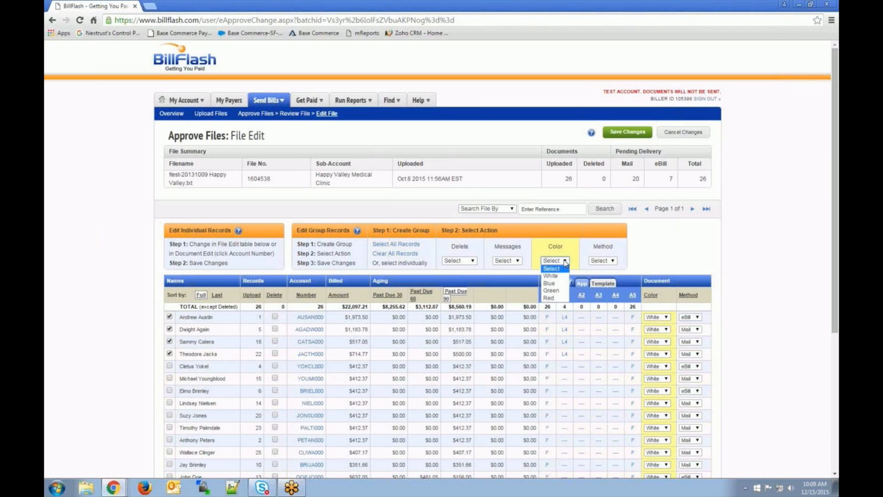
{"action": "left_click", "coordinate": [558, 301]}
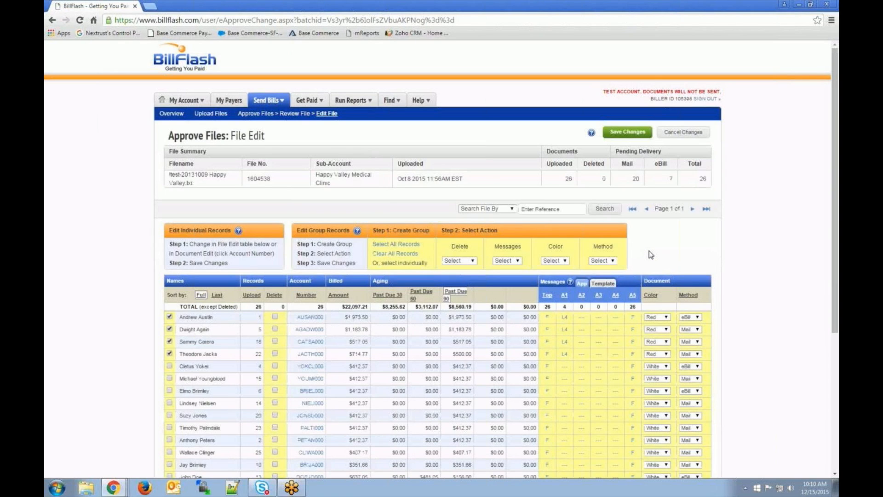
{"action": "left_click", "coordinate": [628, 133]}
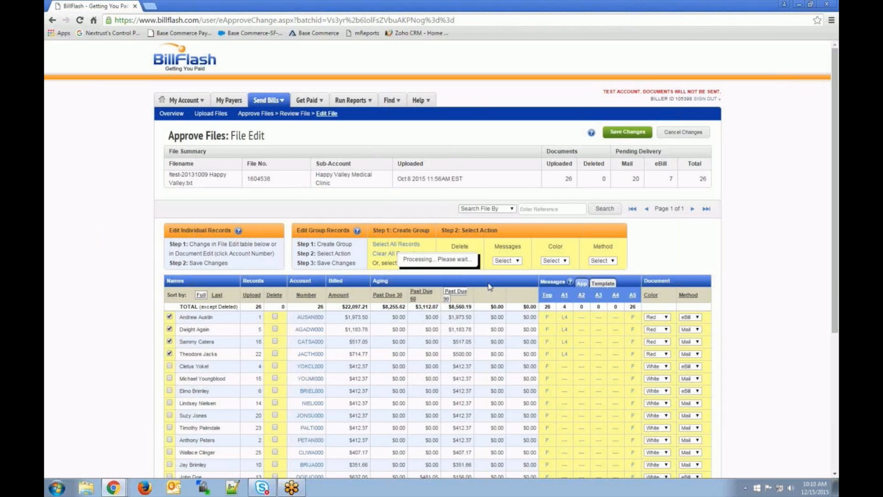
{"action": "left_click", "coordinate": [491, 282]}
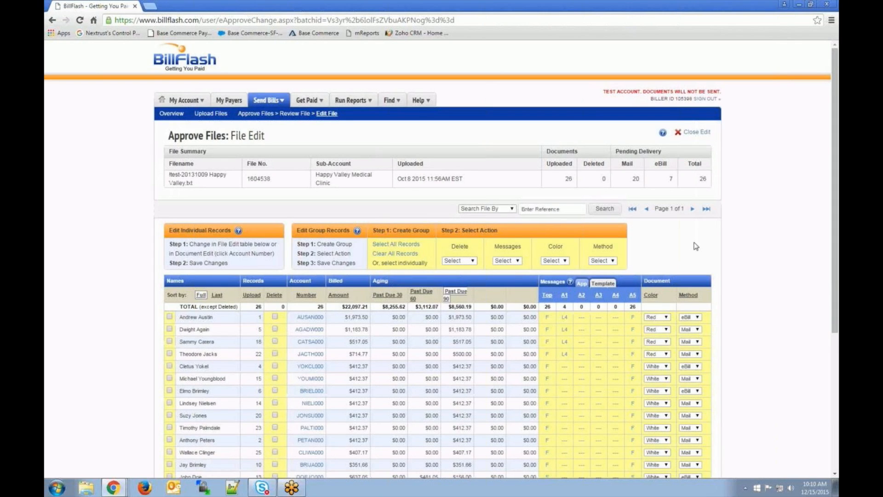
Open the first record's statement document and review its warning message, color and layout.
{"action": "left_click", "coordinate": [311, 318]}
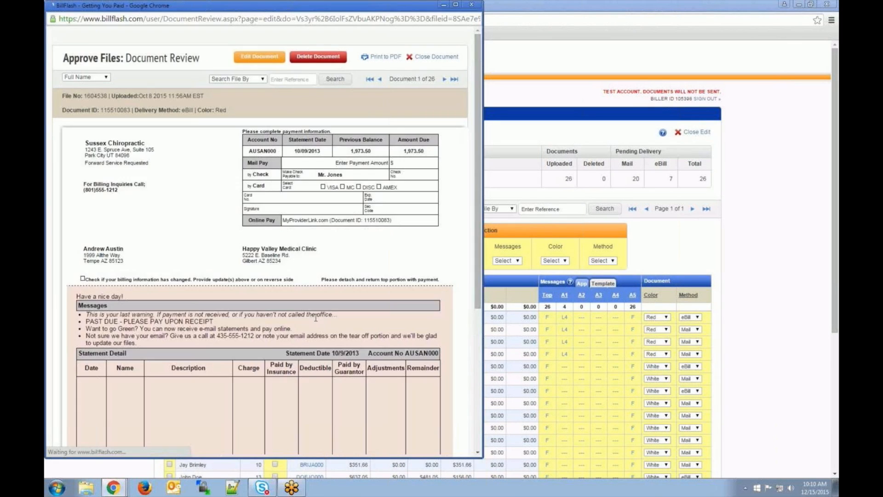
{"action": "scroll", "coordinate": [304, 340], "scroll_direction": "down", "scroll_amount": 5}
{"action": "scroll", "coordinate": [306, 361], "scroll_direction": "up", "scroll_amount": 5}
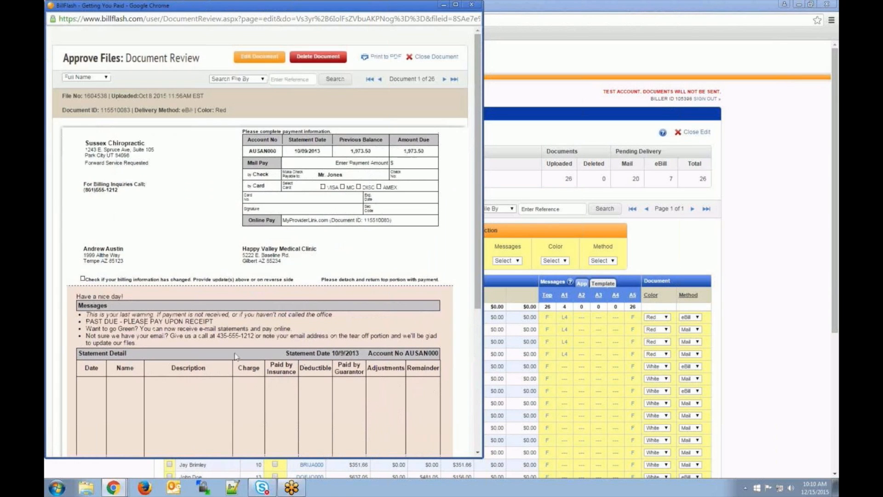
Highlight the last-warning message line in the first record's statement document.
{"action": "left_click_drag", "start_coordinate": [343, 320], "coordinate": [85, 314]}
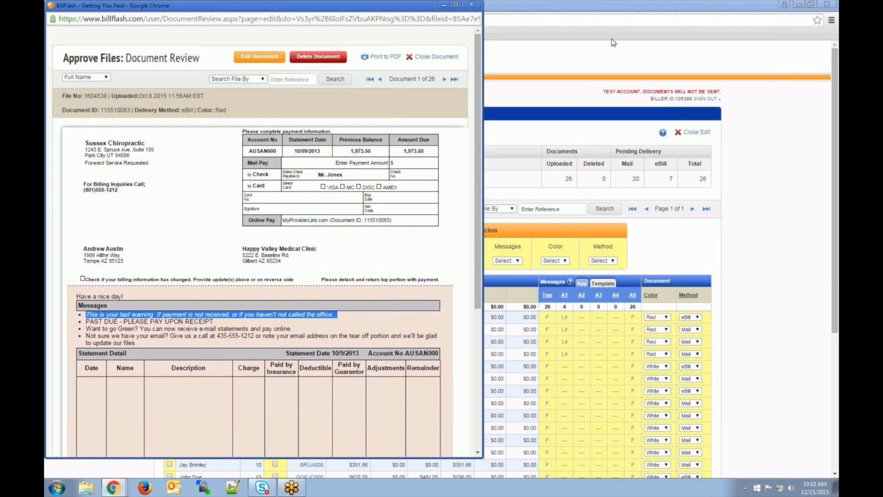
{"action": "left_click", "coordinate": [615, 15]}
{"action": "left_click", "coordinate": [741, 395]}
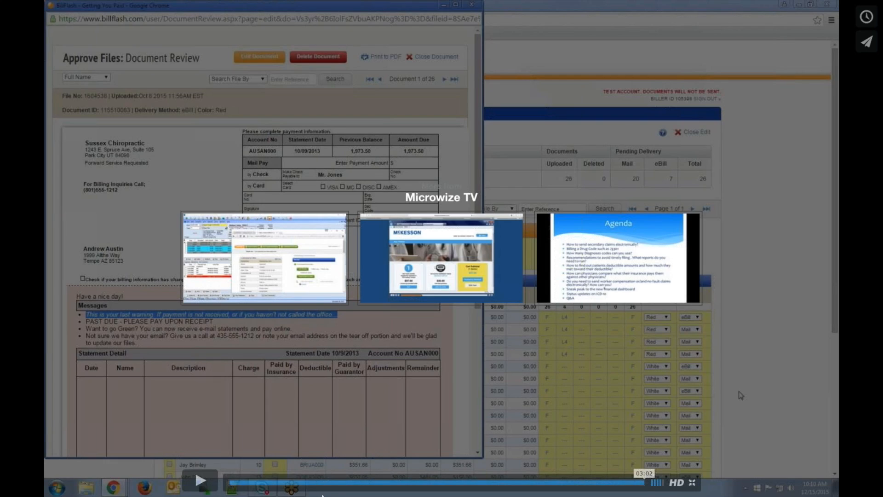
Exit the full-screen video and switch to the PowerPoint presentation.
{"action": "key", "text": "Escape"}
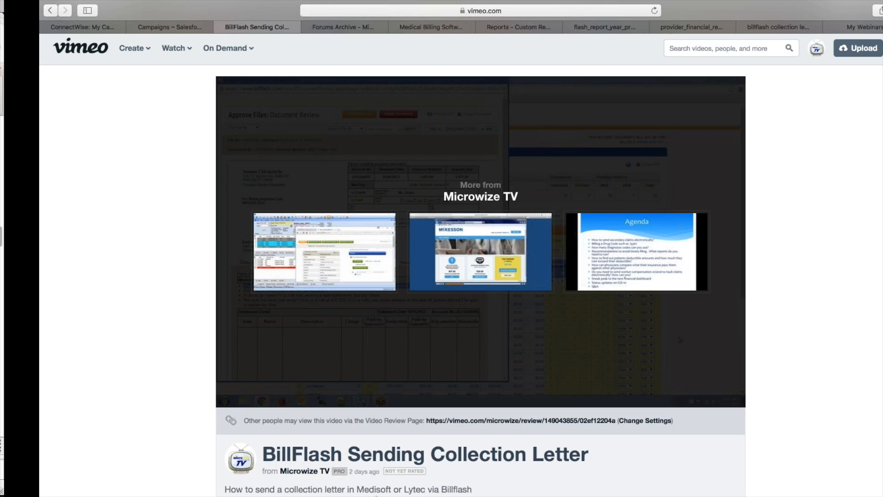
{"action": "mouse_move", "coordinate": [206, 486]}
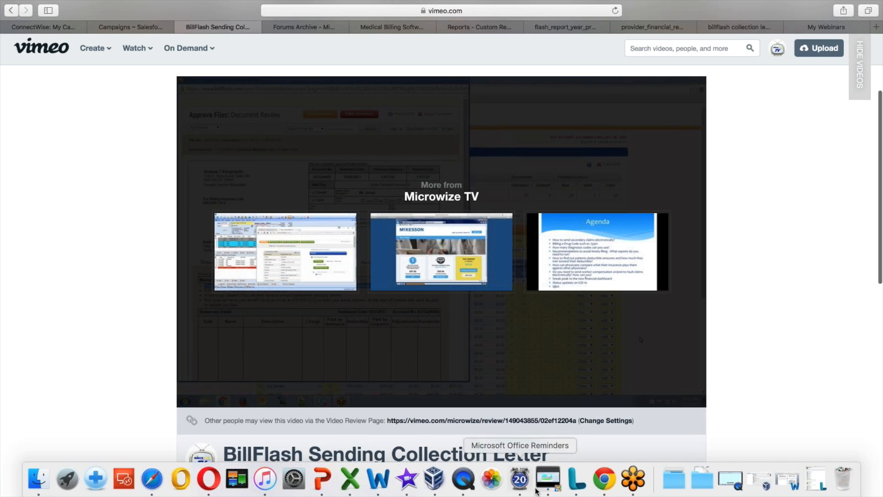
{"action": "left_click", "coordinate": [325, 485]}
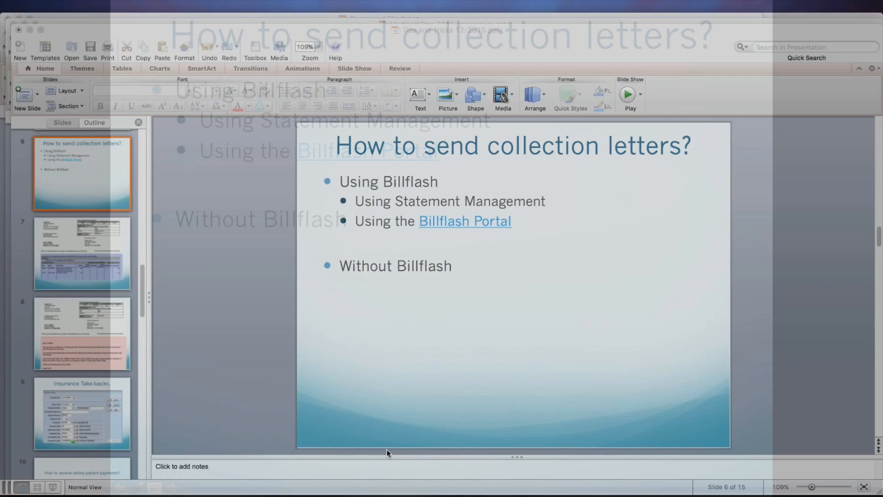
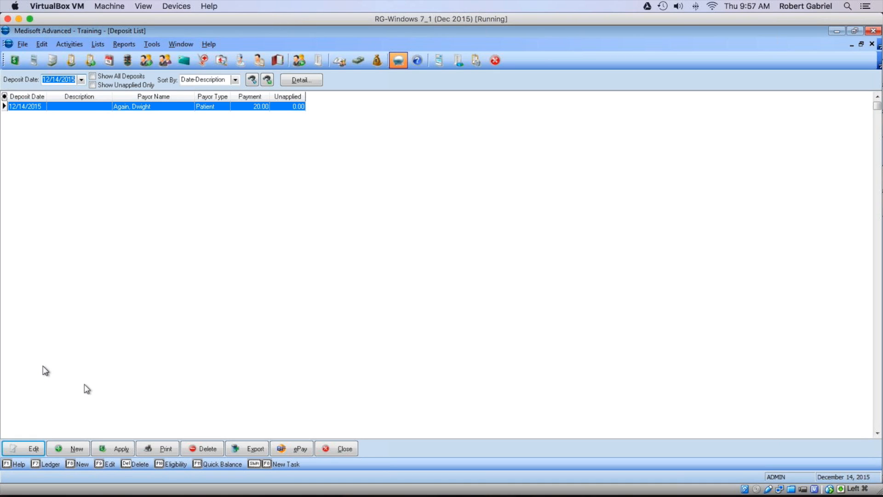
Create a new insurance check deposit with the check number, a payment amount of 500.00 and Aetna (AET00) as the insurance.
{"action": "left_click", "coordinate": [69, 448]}
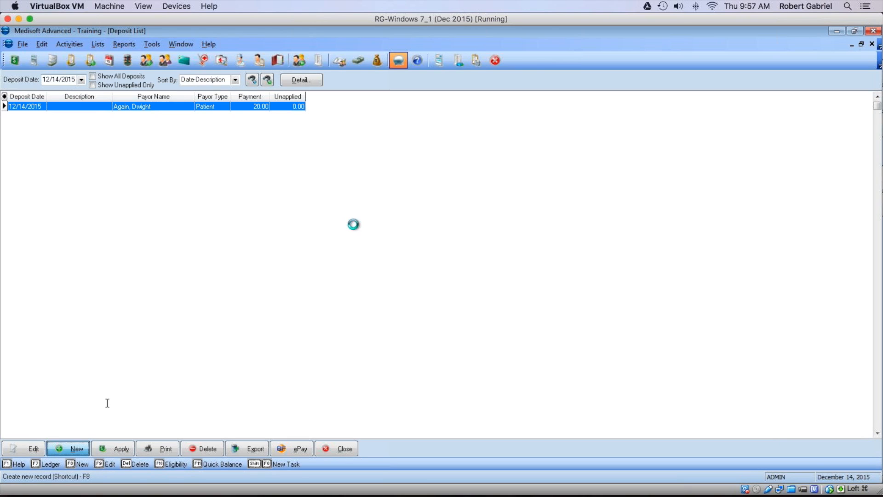
{"action": "left_click", "coordinate": [478, 220]}
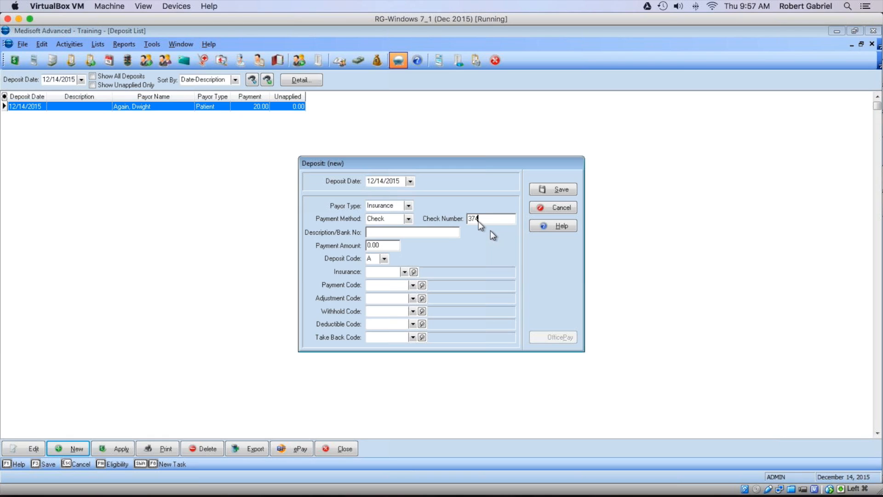
{"action": "left_click", "coordinate": [370, 245]}
{"action": "type", "text": "500"}
{"action": "left_click", "coordinate": [373, 272]}
{"action": "left_click", "coordinate": [388, 292]}
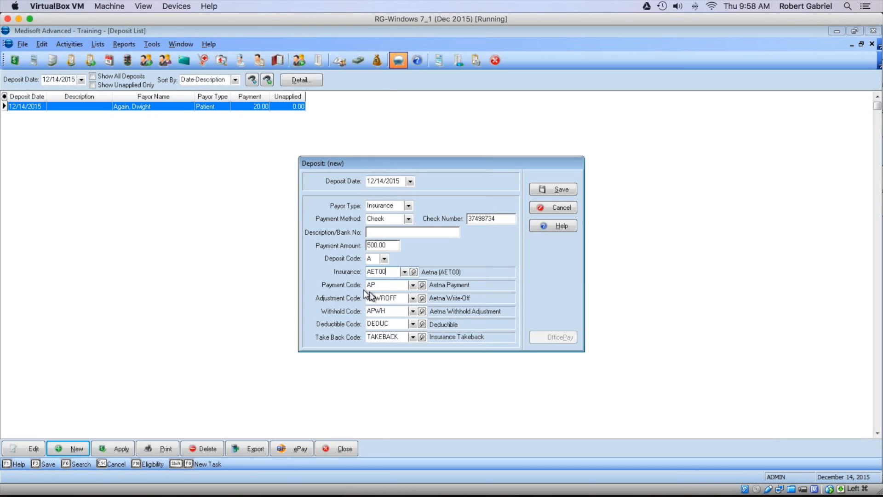
Open the deposit's TAKEBACK code record, check its code type, and close it without saving.
{"action": "left_click", "coordinate": [385, 338]}
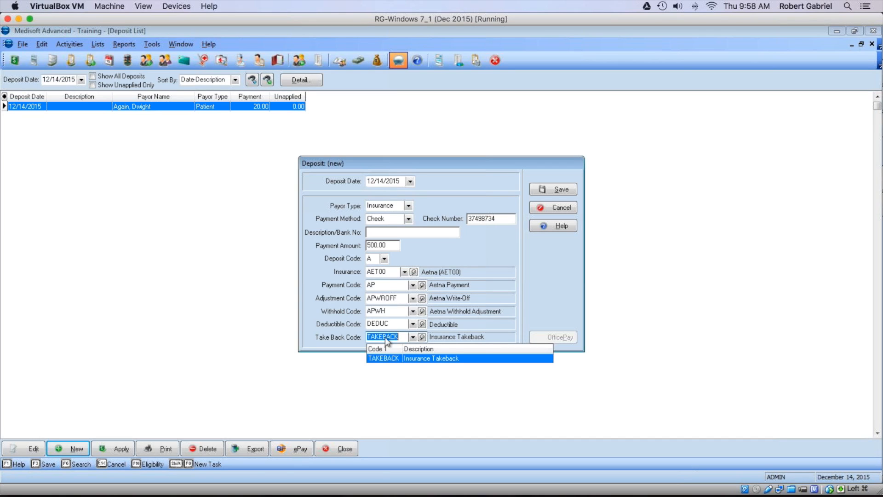
{"action": "right_click", "coordinate": [386, 338]}
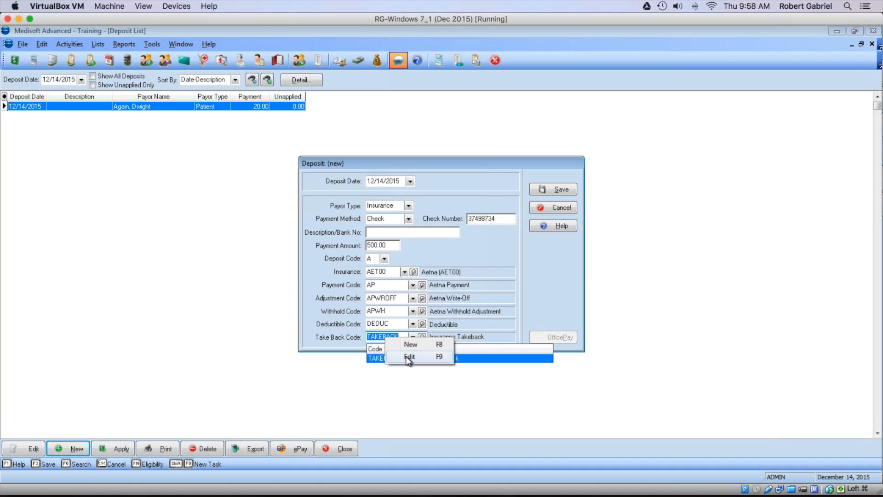
{"action": "left_click", "coordinate": [405, 356]}
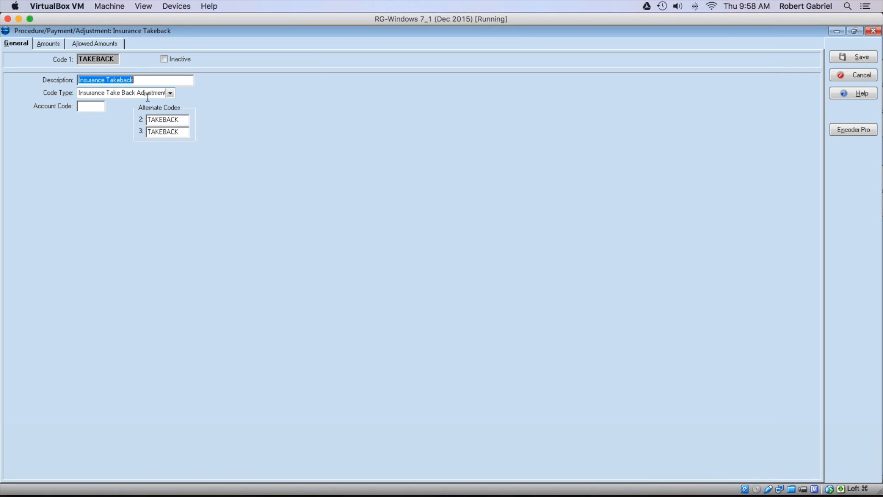
{"action": "left_click", "coordinate": [172, 94]}
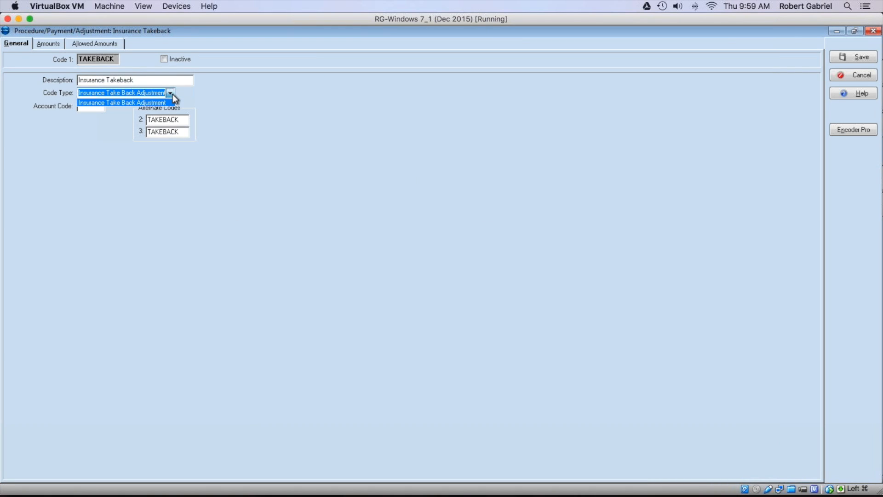
{"action": "left_click", "coordinate": [172, 95]}
{"action": "left_click", "coordinate": [848, 76]}
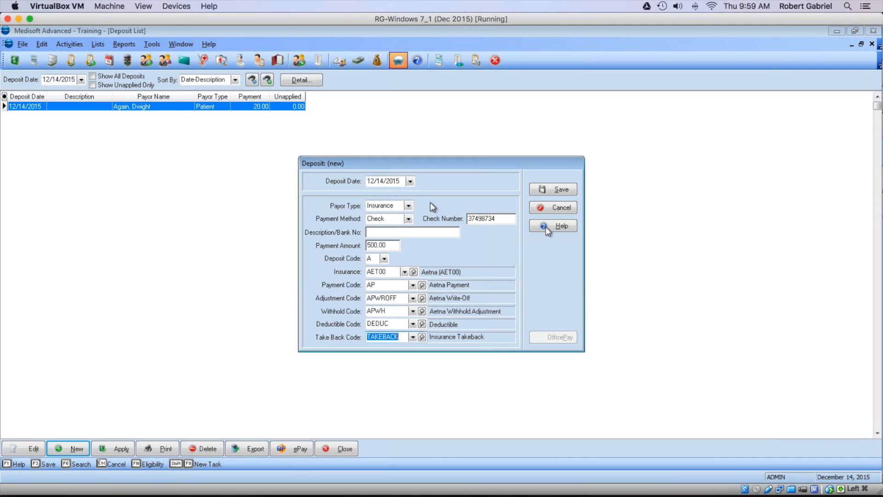
Save the Aetna deposit and start applying it to the charges of the first patient in the list.
{"action": "left_click", "coordinate": [552, 190]}
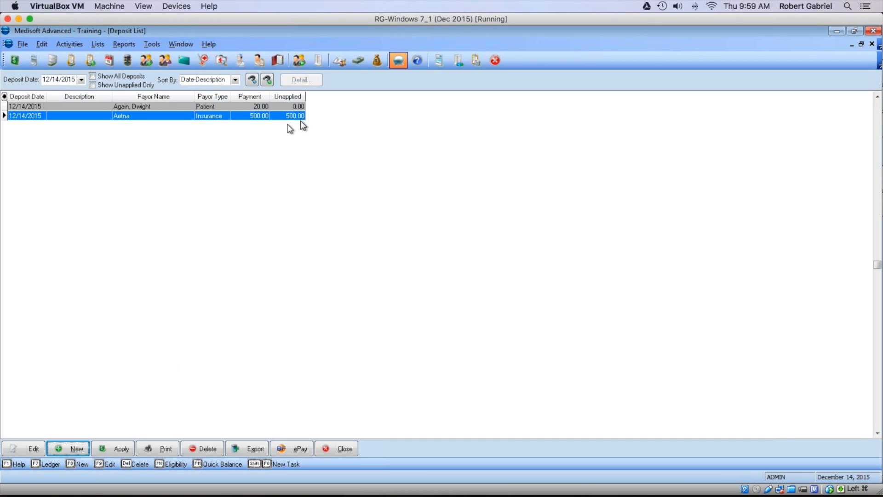
{"action": "left_click", "coordinate": [106, 446]}
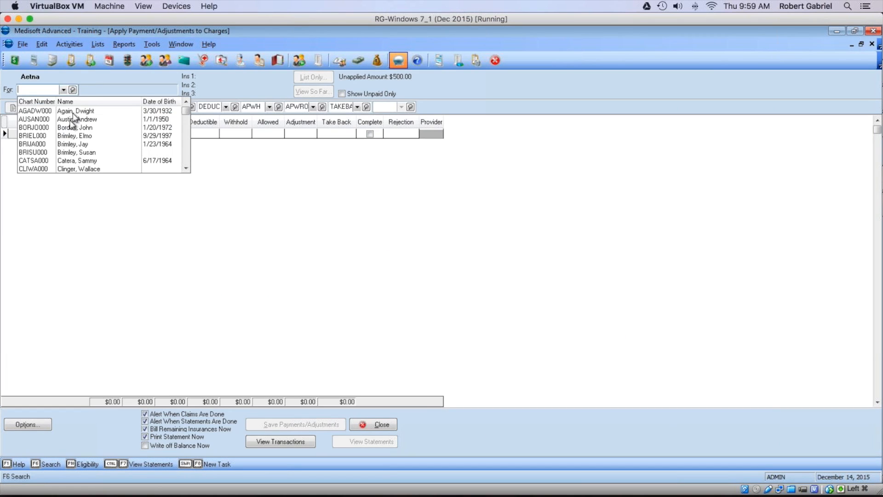
{"action": "left_click", "coordinate": [78, 112]}
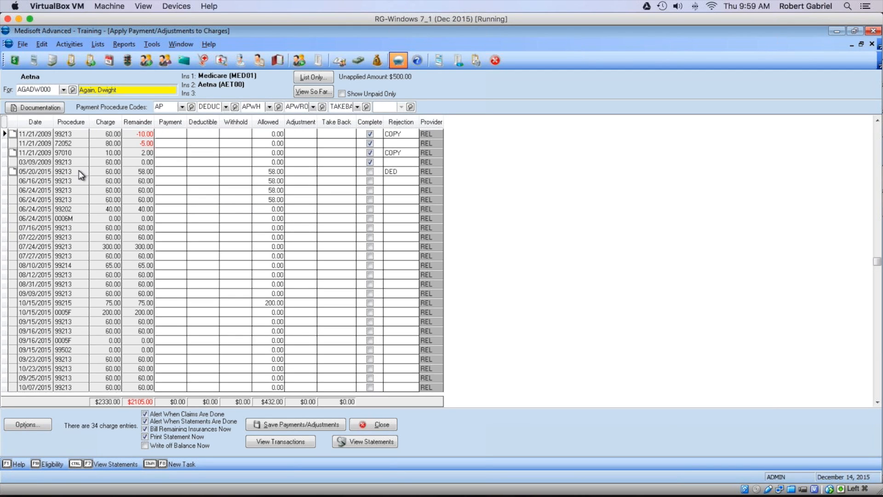
Compare the patient's charges with and without the unpaid-only filter, leaving all charges shown.
{"action": "left_click", "coordinate": [345, 93]}
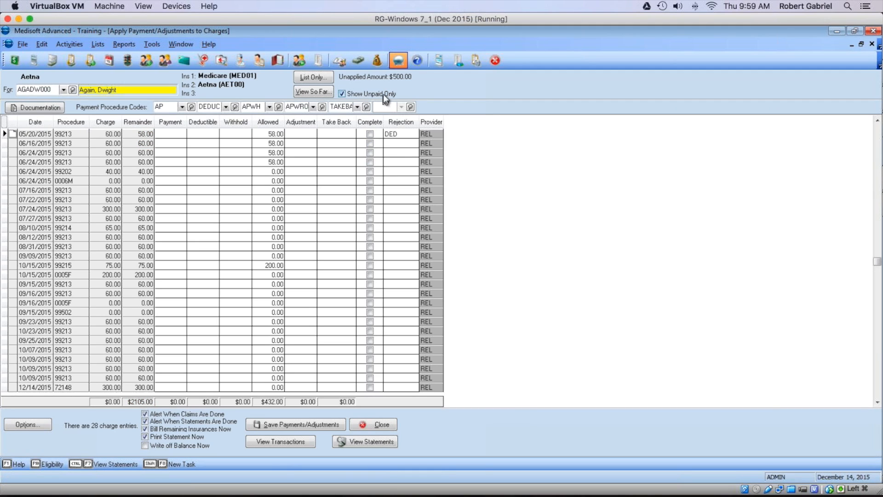
{"action": "left_click", "coordinate": [342, 93]}
{"action": "left_click", "coordinate": [343, 93]}
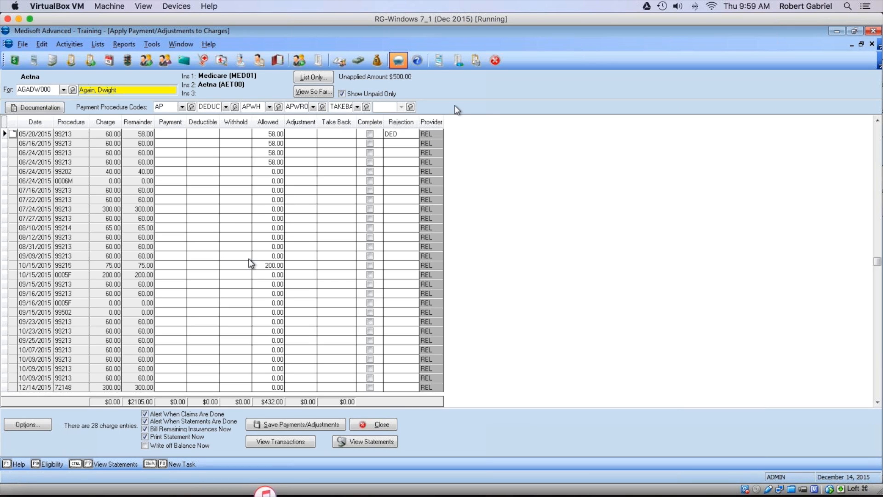
{"action": "left_click", "coordinate": [347, 93]}
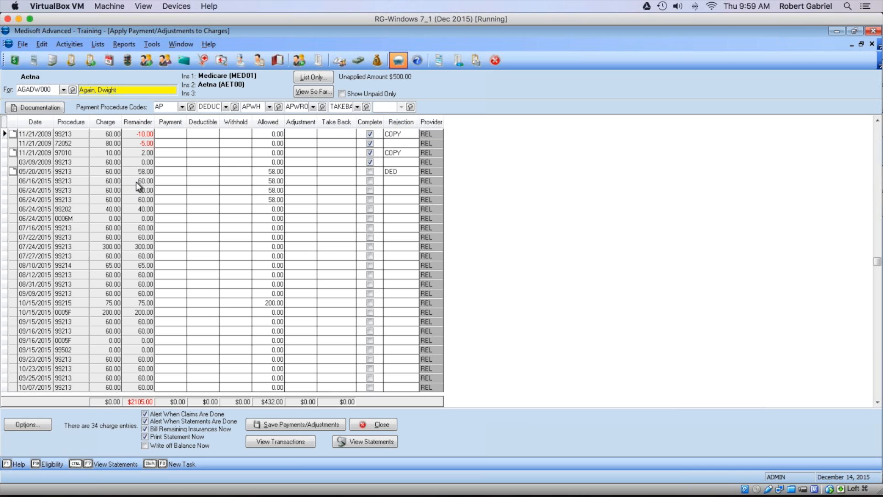
Enter a take back of 50 on the patient's 03/09/2009 charge for procedure 99213.
{"action": "left_click", "coordinate": [162, 161]}
{"action": "left_click", "coordinate": [344, 164]}
{"action": "type", "text": "50"}
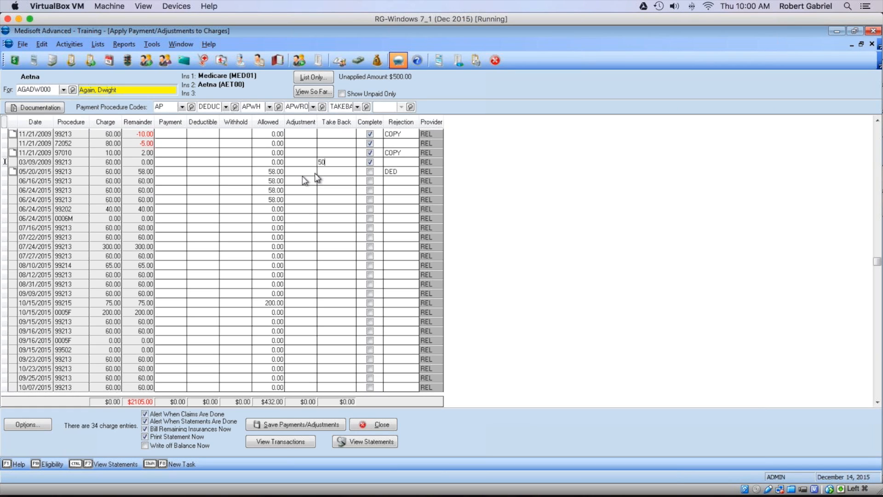
{"action": "left_click", "coordinate": [176, 172]}
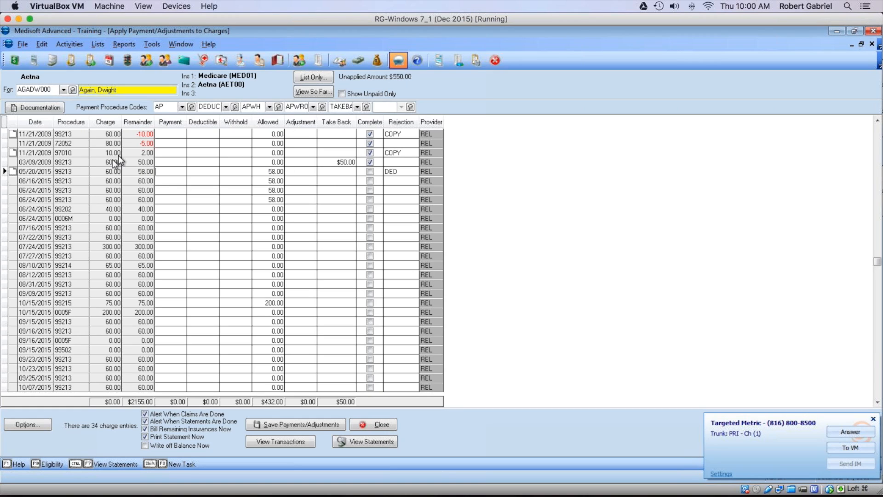
Enter an adjustment of -50.00 on the 03/09/2009 charge and look through the available adjustment codes.
{"action": "left_click", "coordinate": [153, 162]}
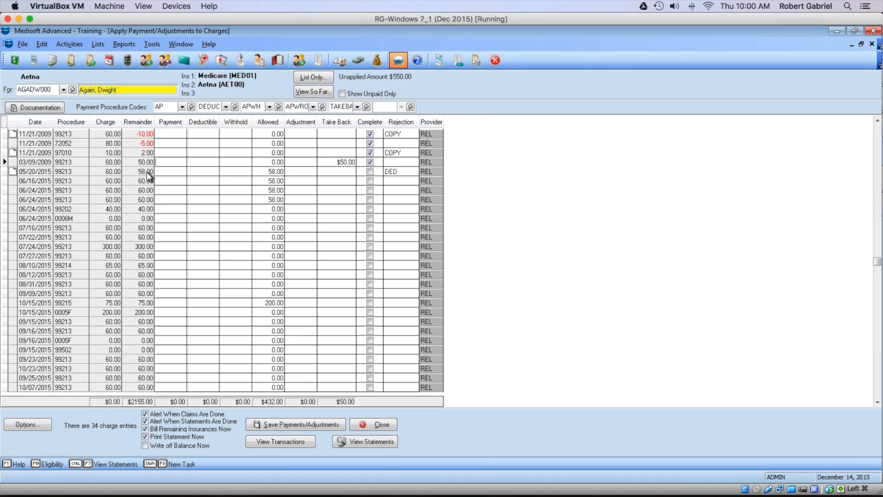
{"action": "left_click", "coordinate": [306, 165]}
{"action": "type", "text": "50"}
{"action": "left_click", "coordinate": [313, 107]}
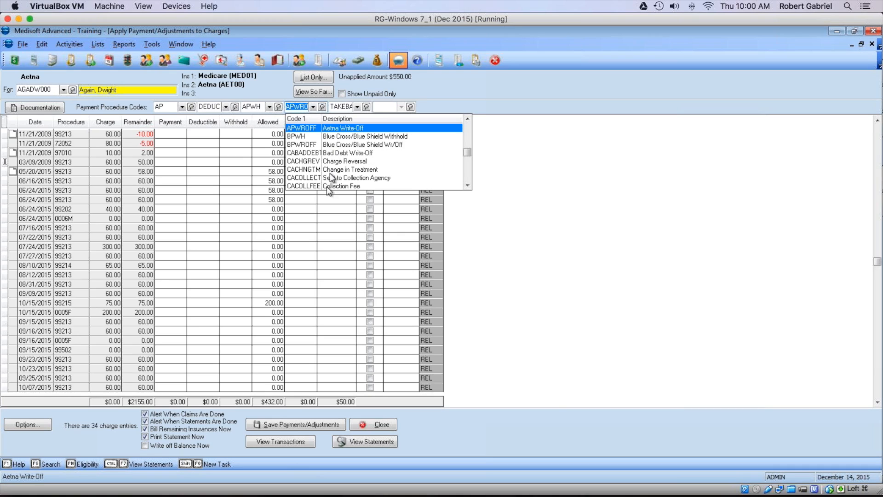
{"action": "left_click", "coordinate": [301, 203]}
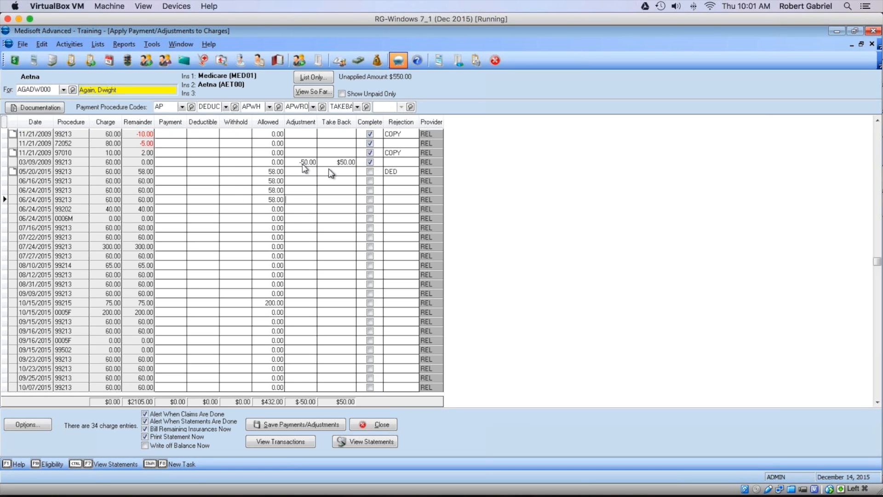
Clear the adjustment on the 03/09/2009 charge by setting it to 0.
{"action": "left_click", "coordinate": [301, 162]}
{"action": "type", "text": "0"}
{"action": "left_click", "coordinate": [302, 172]}
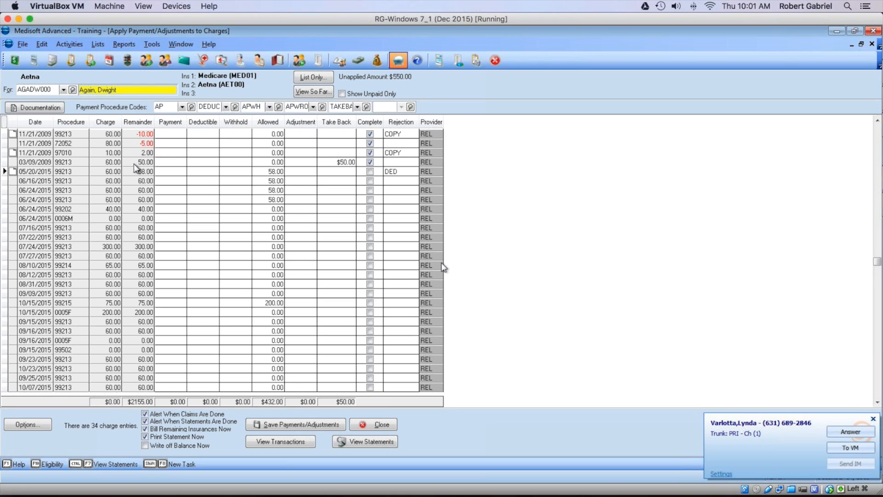
Save the payments and adjustments without creating or printing a statement, and return to the deposit list.
{"action": "left_click", "coordinate": [872, 419]}
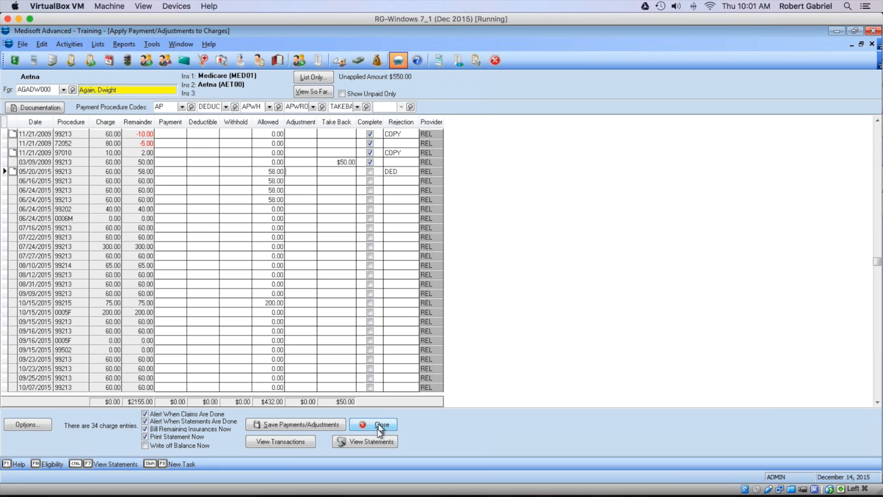
{"action": "left_click", "coordinate": [303, 428]}
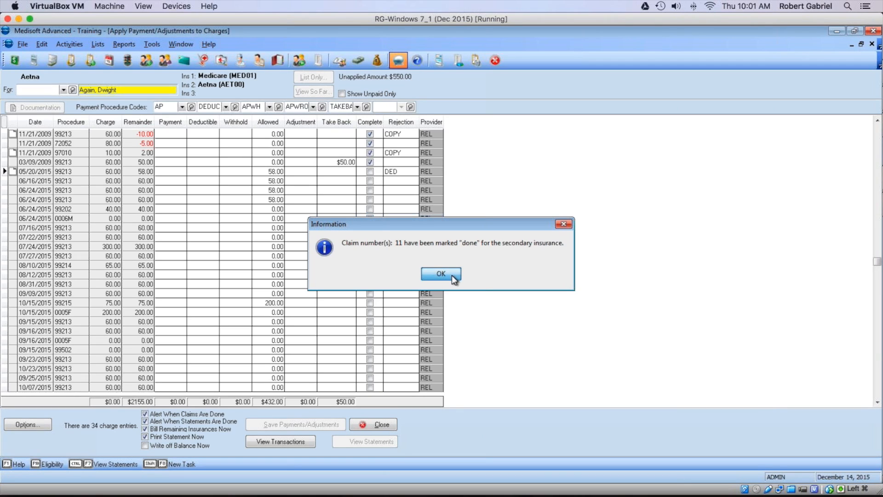
{"action": "left_click", "coordinate": [442, 273]}
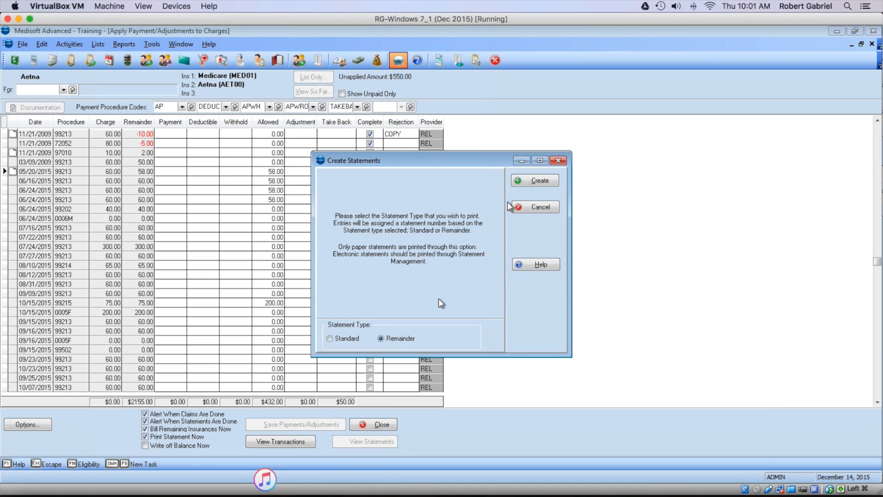
{"action": "left_click", "coordinate": [146, 436]}
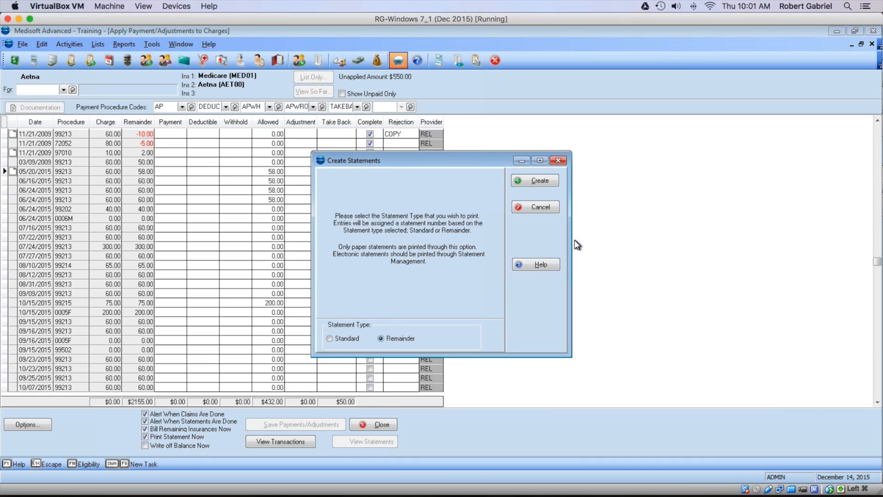
{"action": "left_click", "coordinate": [526, 210]}
{"action": "left_click", "coordinate": [469, 274]}
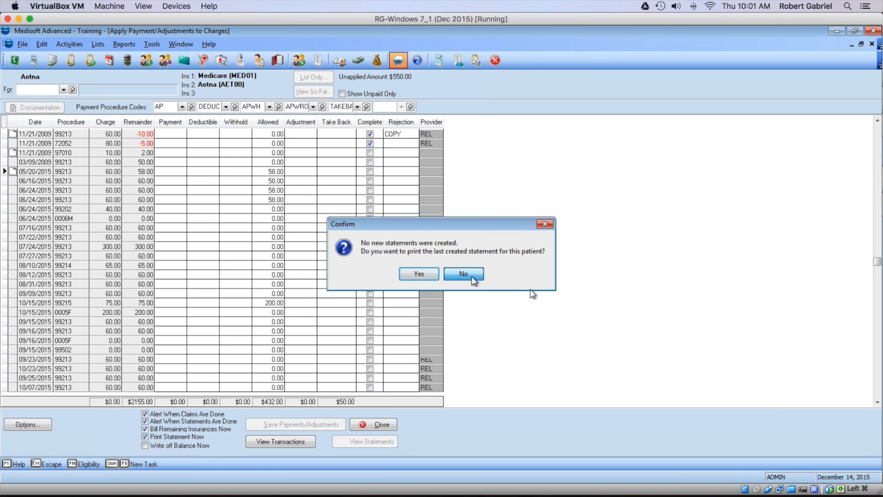
{"action": "left_click", "coordinate": [380, 426]}
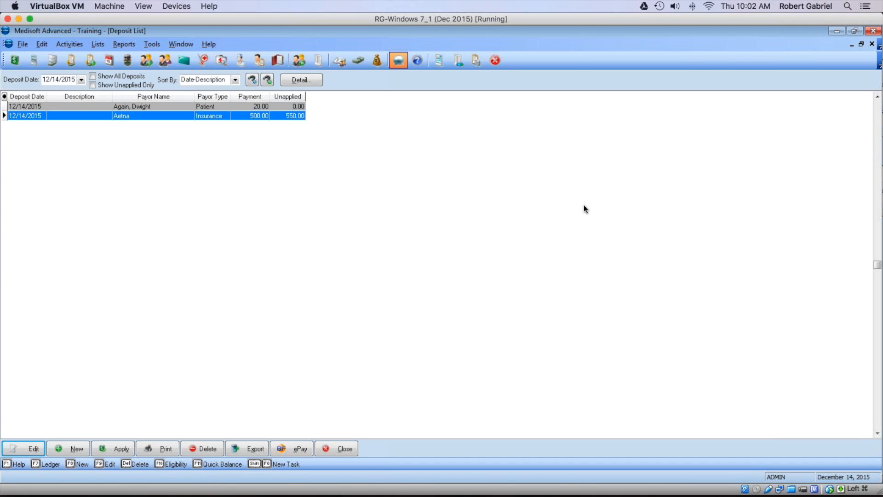
Switch to the PowerPoint presentation and start the slide show at the online patient payments slide.
{"action": "mouse_move", "coordinate": [354, 493]}
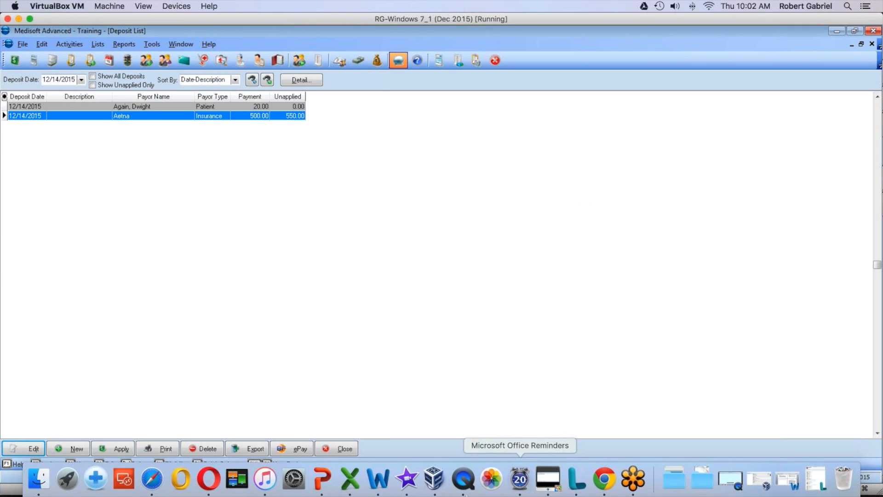
{"action": "left_click", "coordinate": [321, 477]}
{"action": "left_click", "coordinate": [52, 487]}
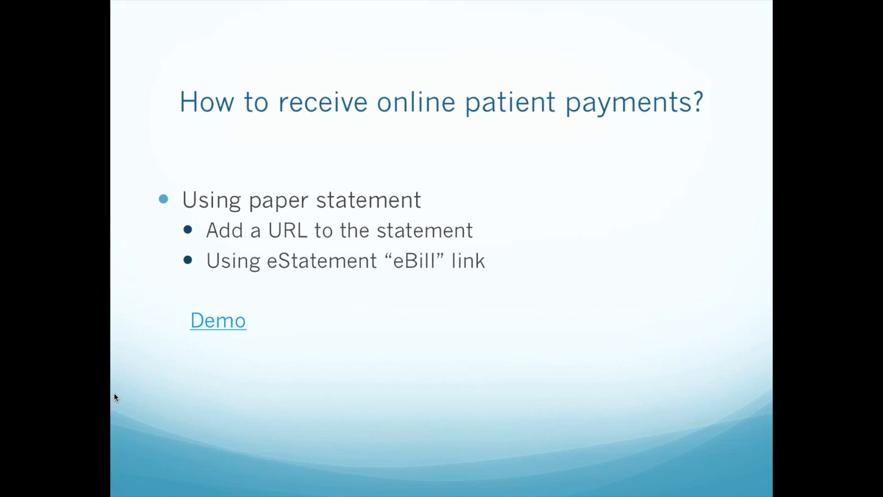
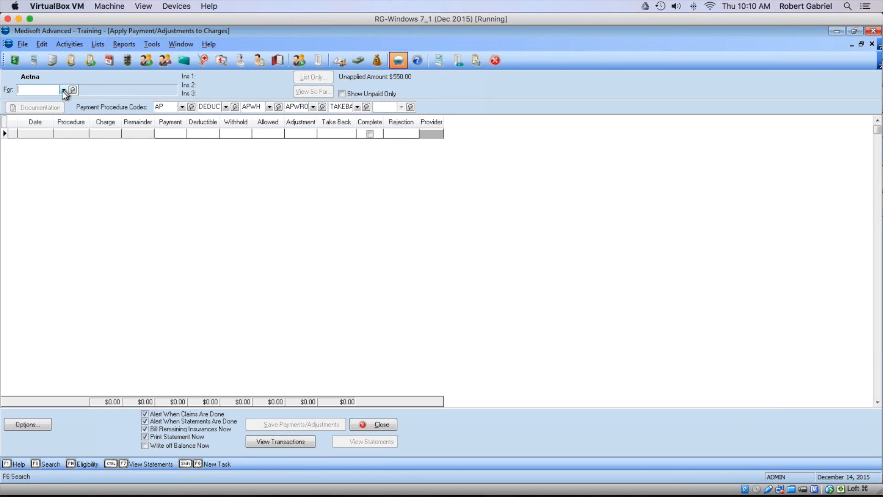
Load the first listed patient's charges for the Aetna deposit and limit them to unpaid charges only.
{"action": "left_click", "coordinate": [64, 90]}
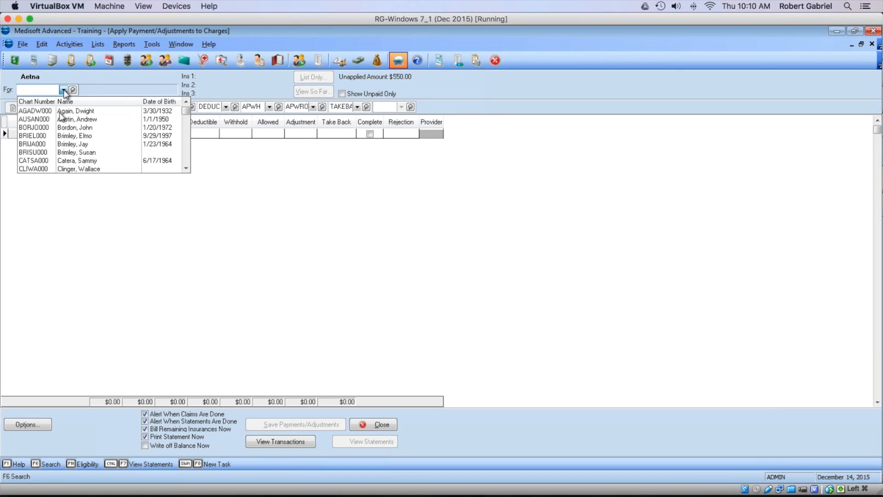
{"action": "left_click", "coordinate": [60, 111]}
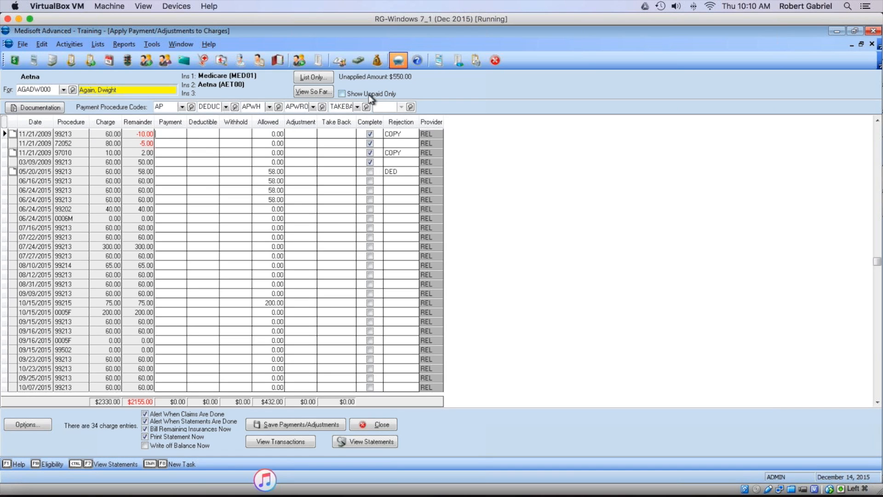
{"action": "left_click", "coordinate": [369, 95]}
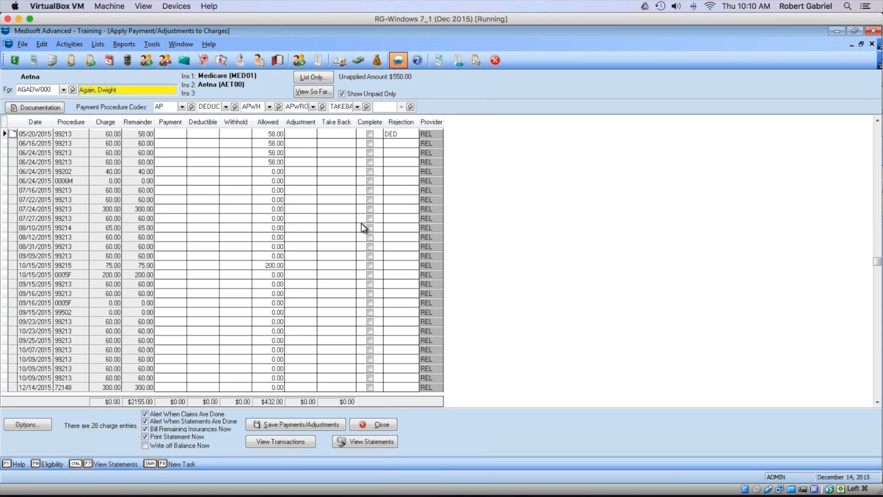
Apply a 25.00 payment to the 05/20/2015 charge for procedure 99213.
{"action": "type", "text": "25"}
{"action": "key", "text": "Tab"}
{"action": "left_click", "coordinate": [185, 146]}
{"action": "left_click", "coordinate": [206, 135]}
View the rejection codes for the 05/20/2015 charge, then open the new claim rejection message form and cancel it.
{"action": "left_click", "coordinate": [408, 133]}
{"action": "left_click", "coordinate": [404, 134]}
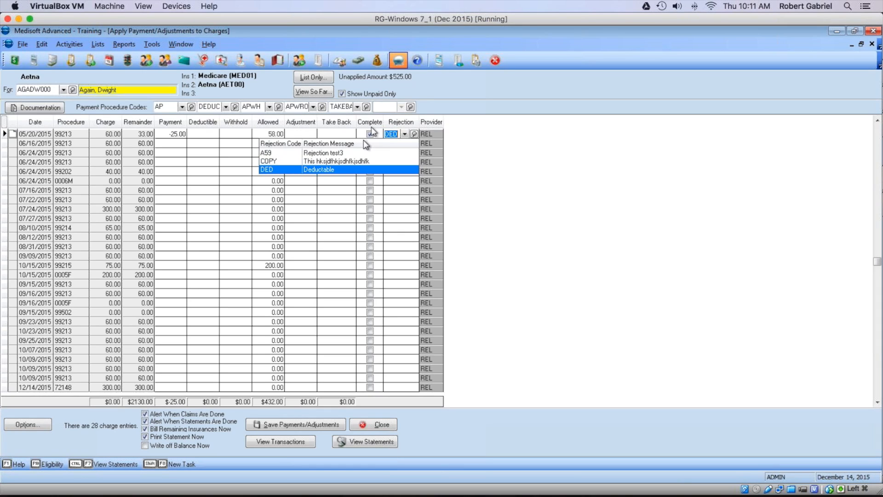
{"action": "right_click", "coordinate": [393, 135]}
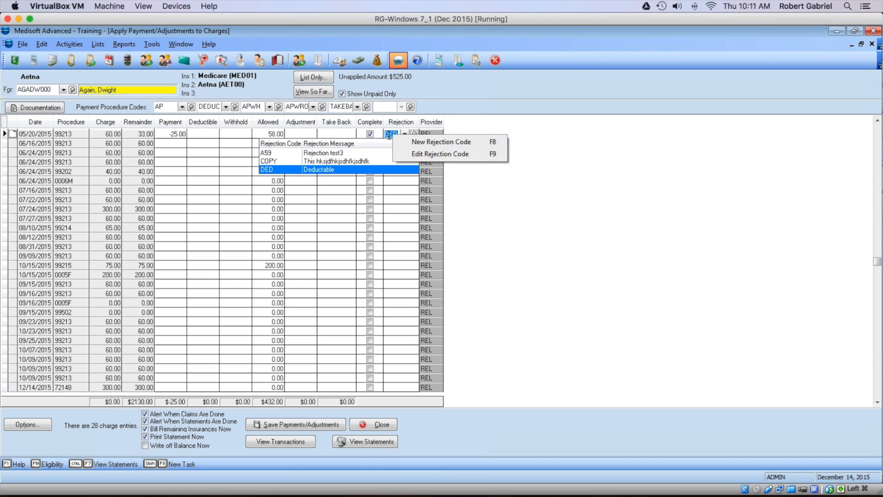
{"action": "right_click", "coordinate": [390, 136]}
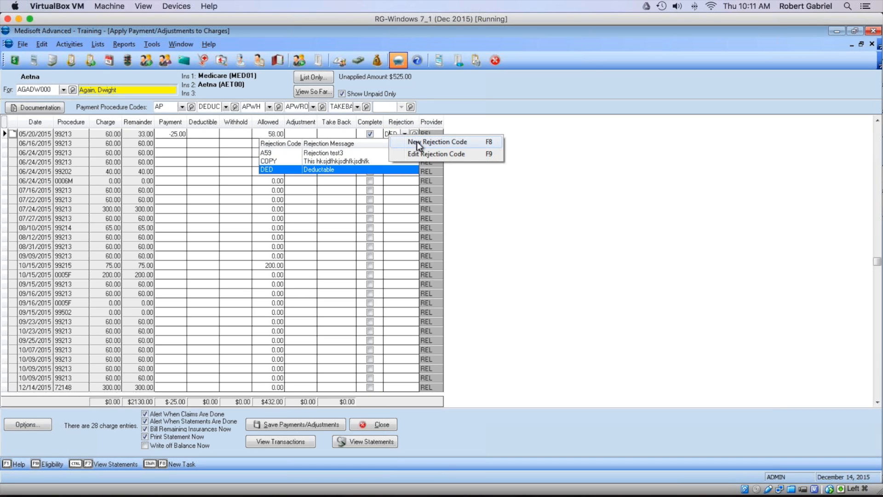
{"action": "left_click", "coordinate": [417, 142]}
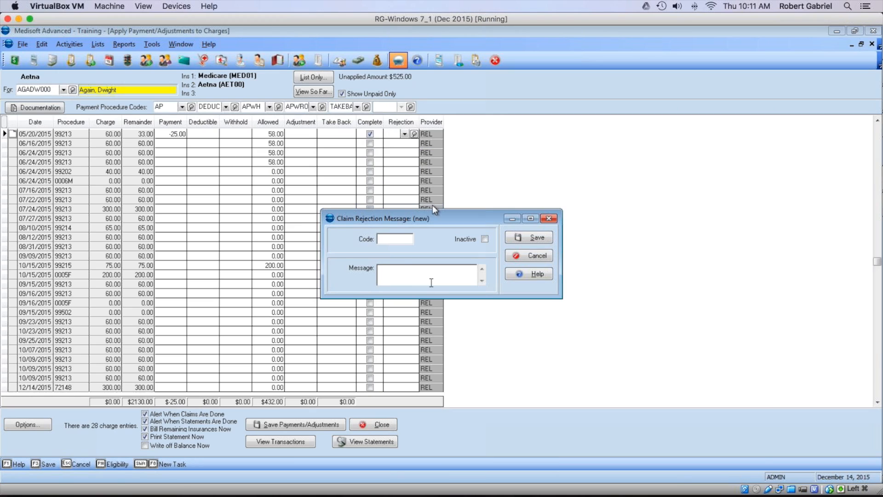
{"action": "left_click", "coordinate": [526, 257]}
Set the rejection code of the 05/20/2015 charge to COPY and replace the existing statement message.
{"action": "left_click", "coordinate": [405, 134]}
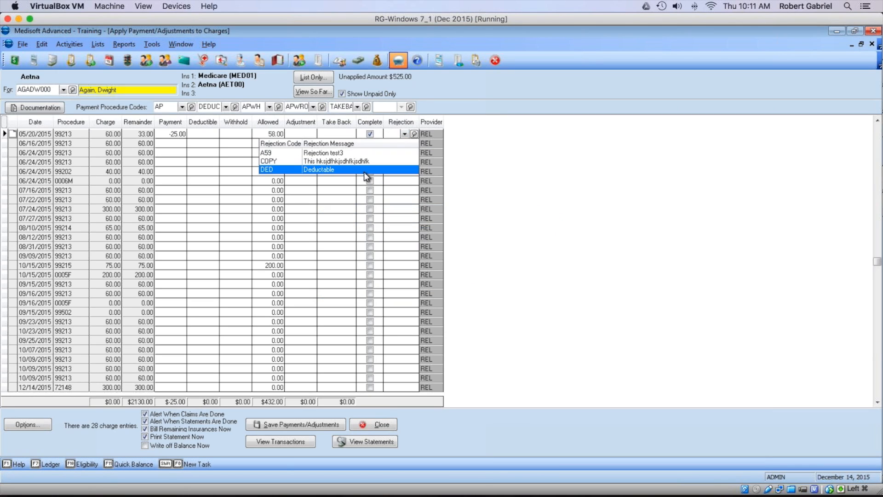
{"action": "left_click", "coordinate": [336, 162]}
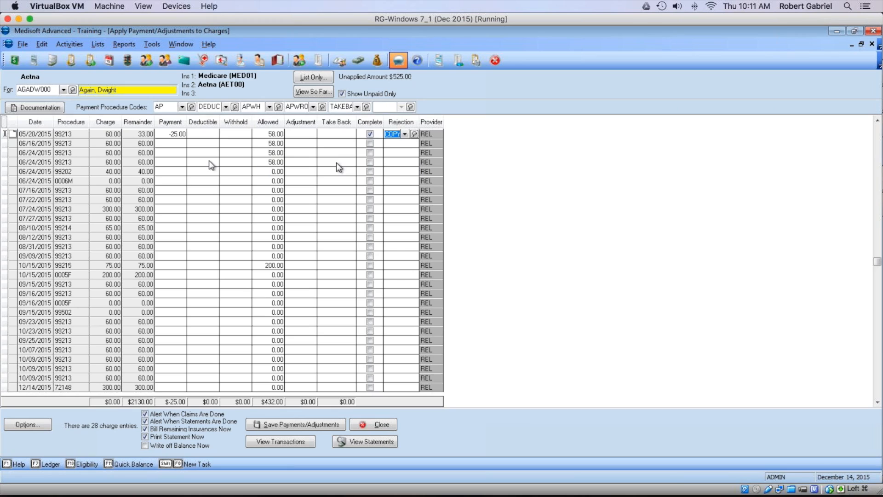
{"action": "left_click", "coordinate": [41, 146]}
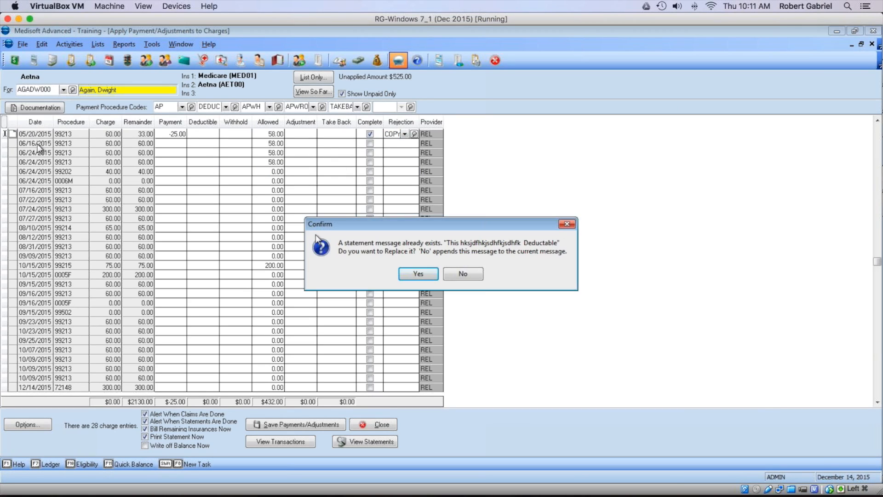
{"action": "left_click", "coordinate": [418, 274]}
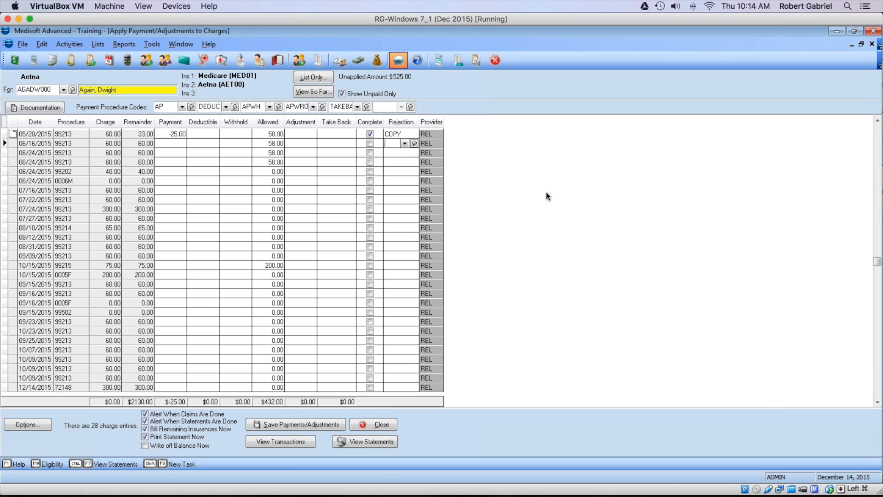
Draft a Statement Note reading "asdgfkjsdg sdkjhsdkjfhkjsdhkjsahdkjfh" in the 06/16/2015 charge's documentation and cancel it.
{"action": "left_click", "coordinate": [342, 163]}
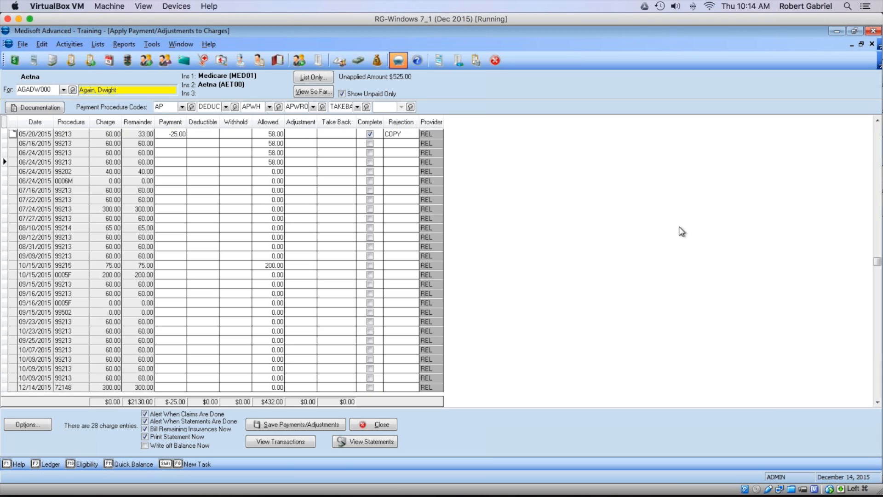
{"action": "left_click", "coordinate": [395, 145]}
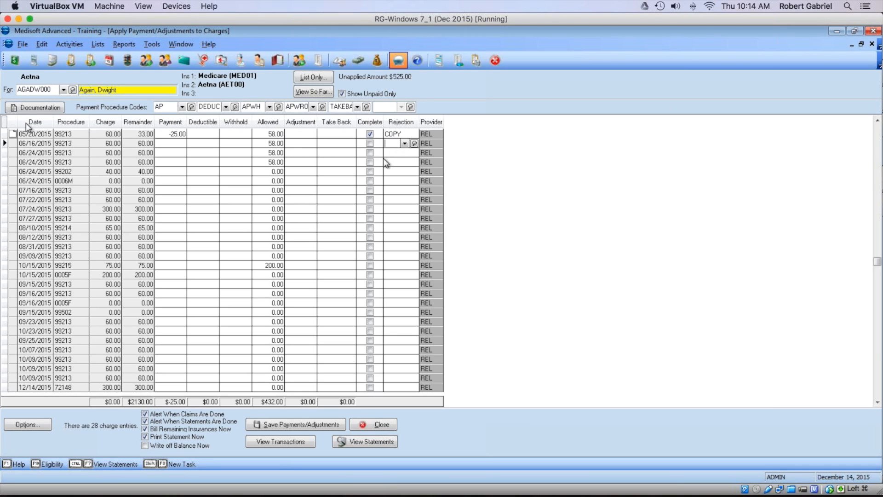
{"action": "left_click", "coordinate": [404, 145]}
{"action": "left_click", "coordinate": [18, 104]}
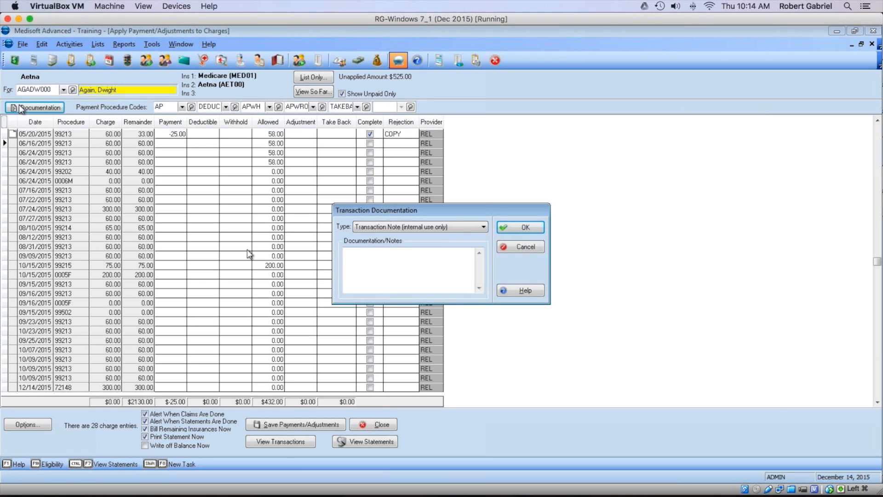
{"action": "left_click", "coordinate": [391, 227]}
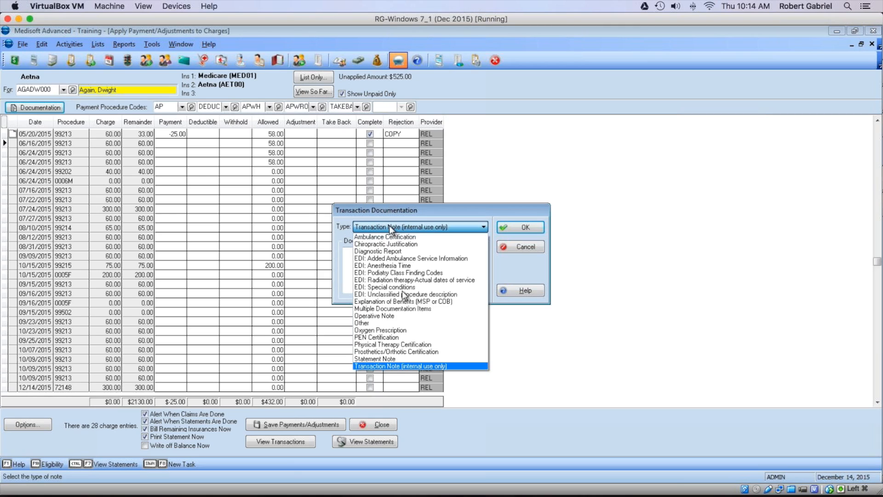
{"action": "left_click", "coordinate": [375, 359]}
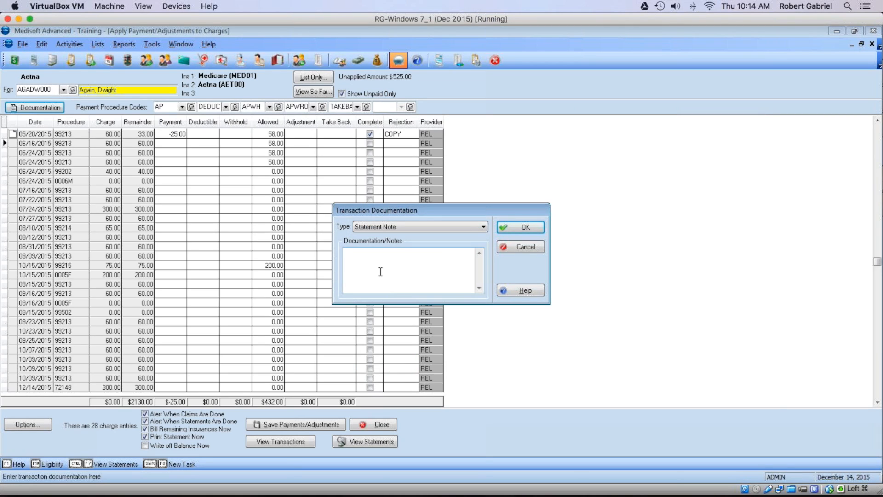
{"action": "type", "text": "asdgfkjsdg sdkjhsdkjfhkjsdhkjsahdkjfh"}
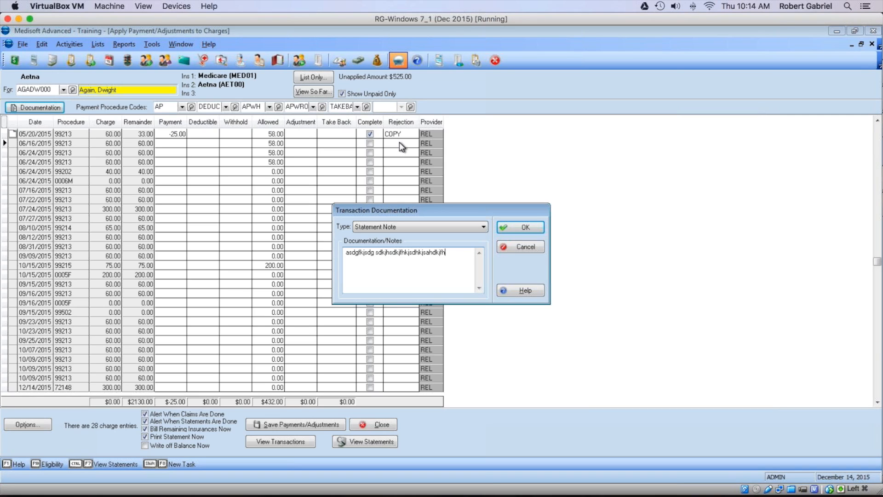
{"action": "left_click", "coordinate": [533, 248]}
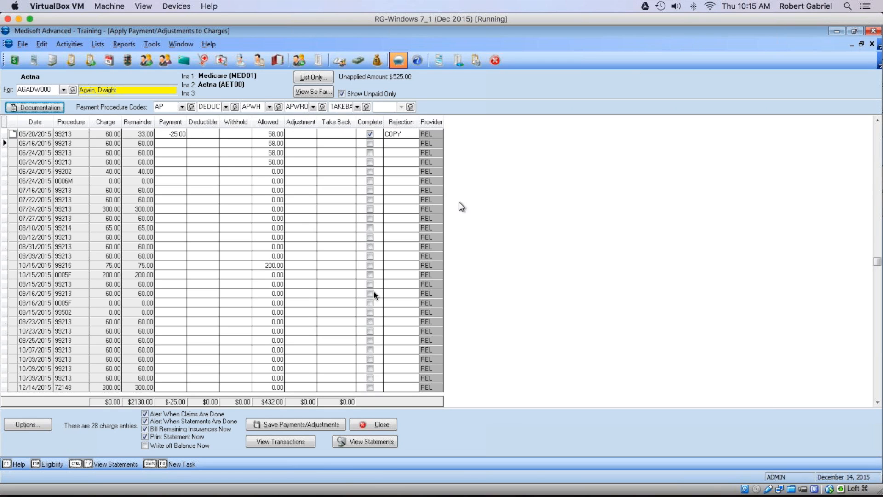
Switch to the PowerPoint presentation and start the slide show at the "Adding notes to a statement?" slide.
{"action": "mouse_move", "coordinate": [306, 495]}
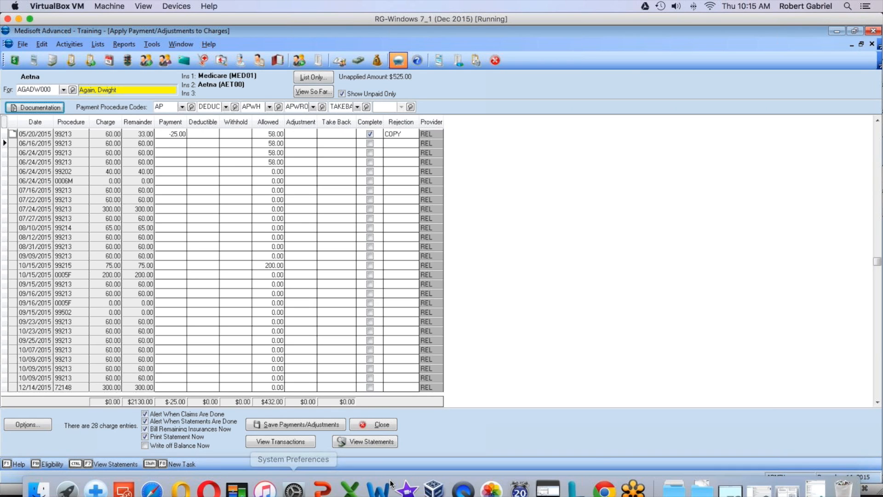
{"action": "left_click", "coordinate": [323, 482]}
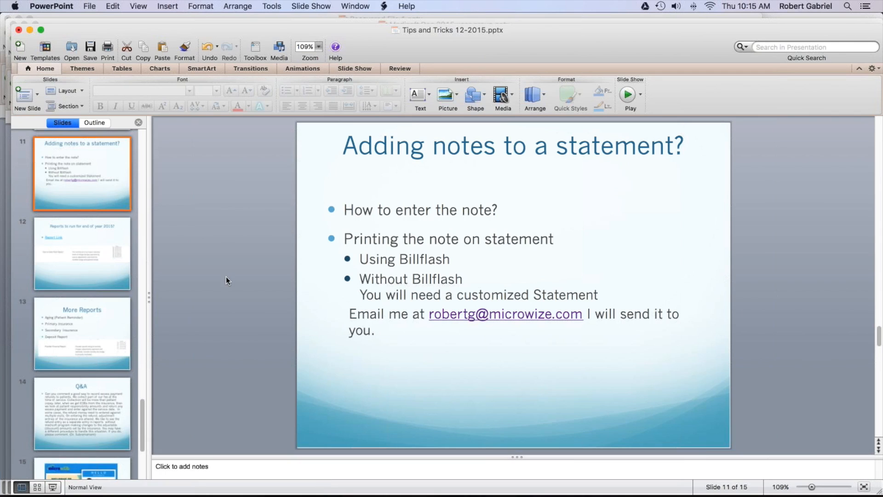
{"action": "left_click", "coordinate": [53, 487]}
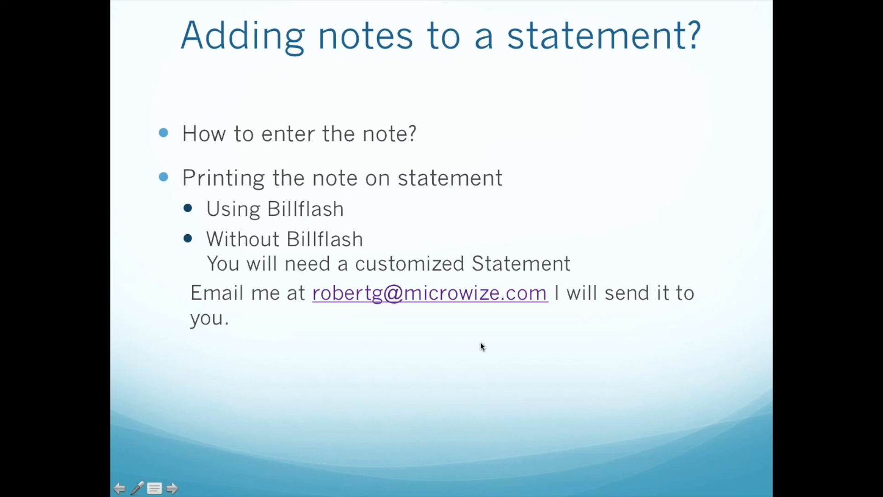
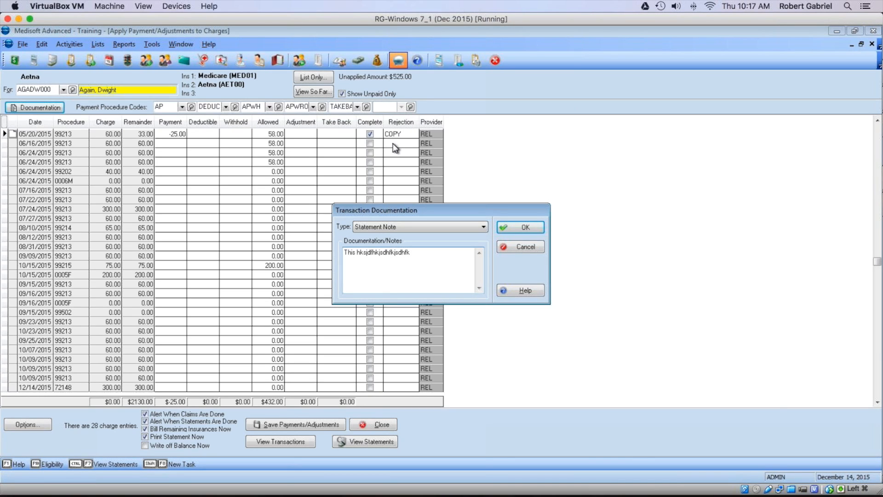
Save the Aetna payment without creating or printing a statement, and close the payment window and deposit list.
{"action": "left_click", "coordinate": [520, 246]}
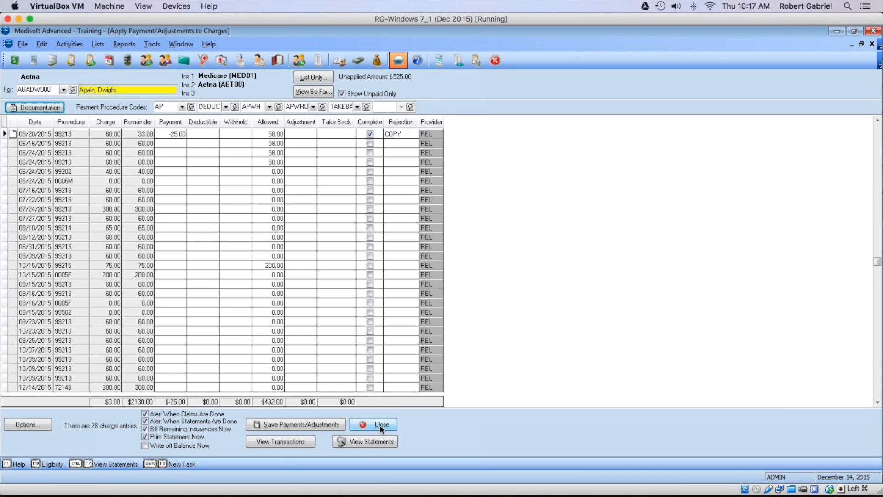
{"action": "left_click", "coordinate": [397, 142]}
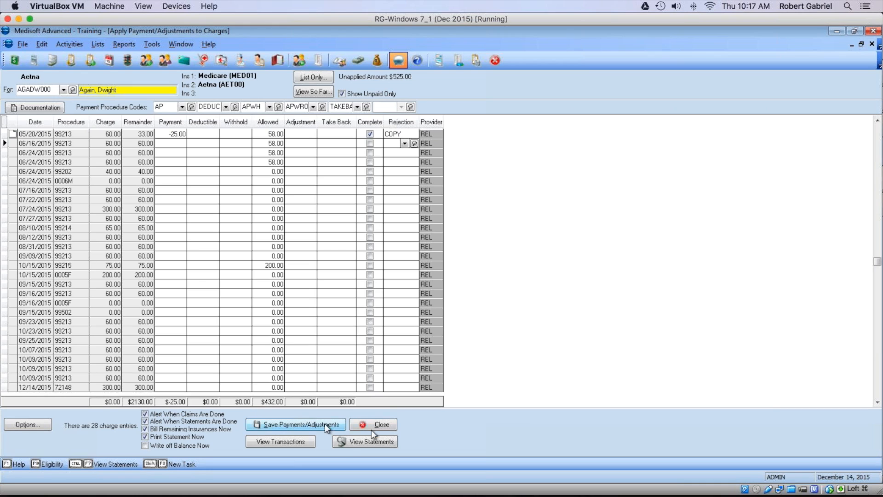
{"action": "left_click", "coordinate": [288, 424]}
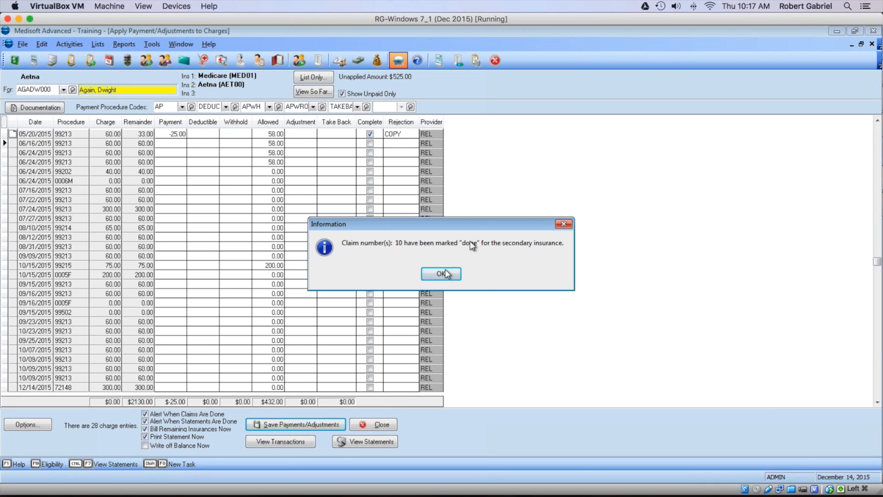
{"action": "left_click", "coordinate": [444, 273]}
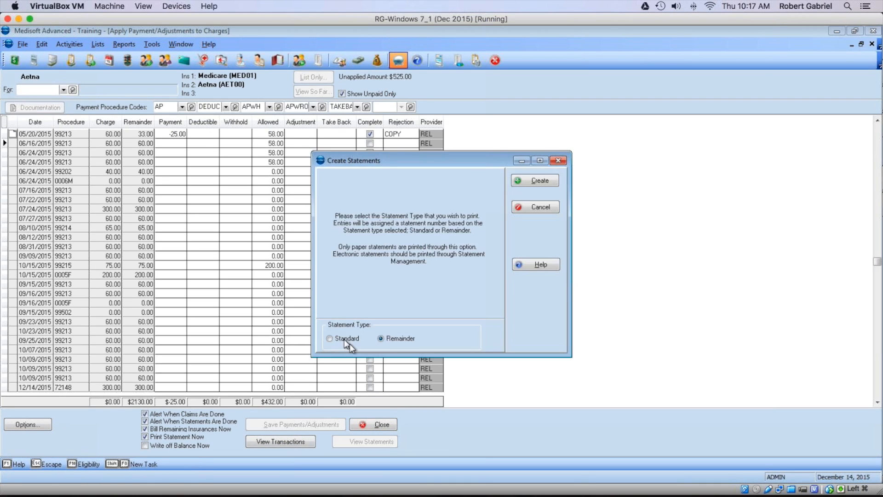
{"action": "left_click", "coordinate": [526, 203]}
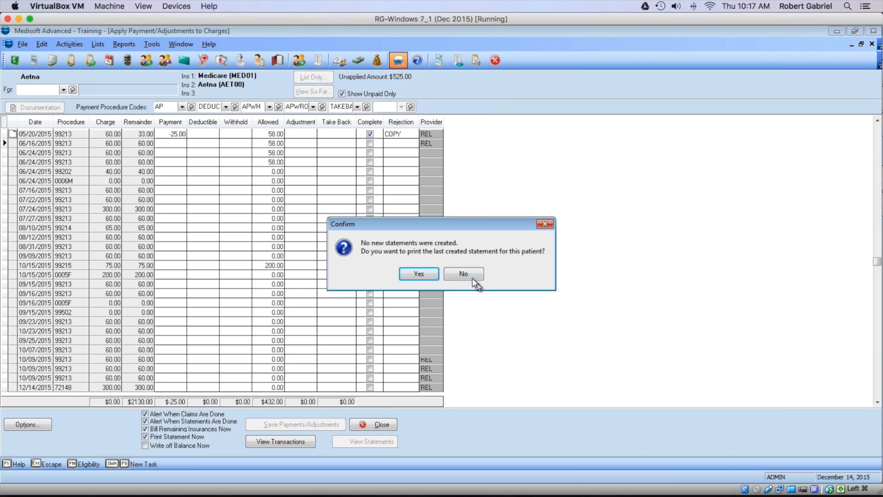
{"action": "left_click", "coordinate": [463, 273]}
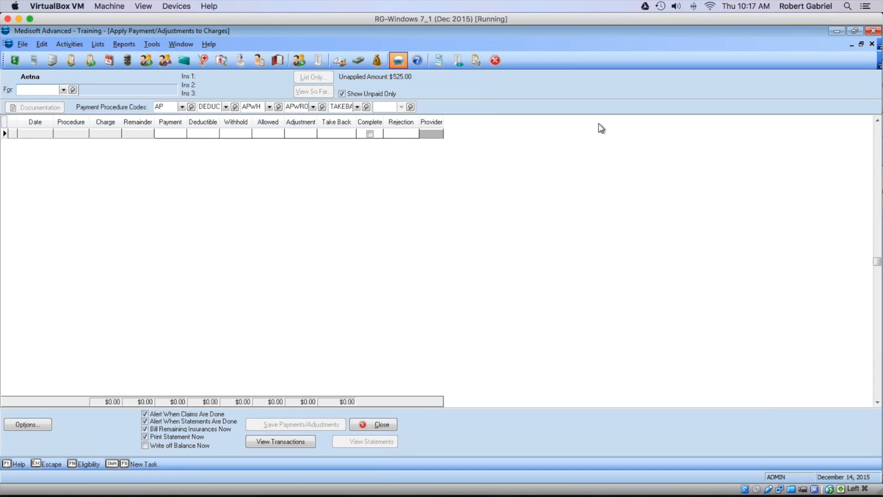
{"action": "left_click", "coordinate": [375, 424]}
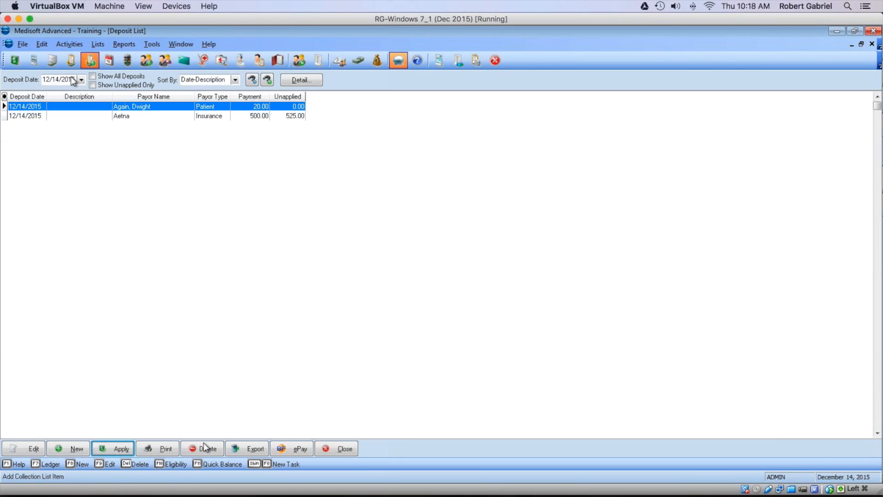
{"action": "left_click", "coordinate": [351, 455]}
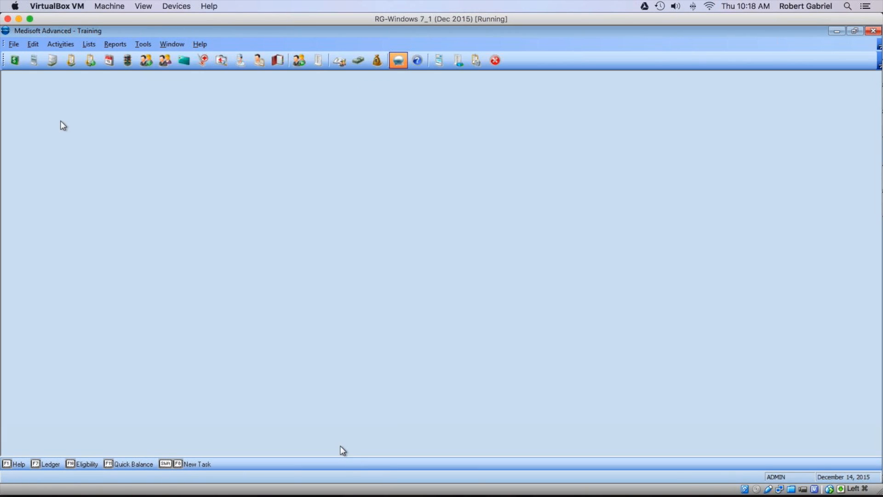
Open Transaction Entry for the first patient chart and select the case through its 12/14/2015 AP transaction of ($25.00).
{"action": "left_click", "coordinate": [13, 60]}
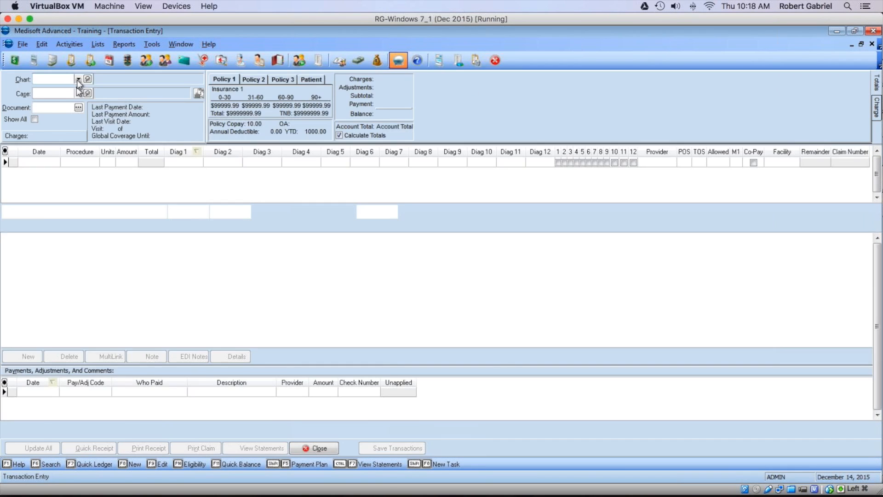
{"action": "left_click", "coordinate": [77, 79]}
{"action": "left_click", "coordinate": [77, 99]}
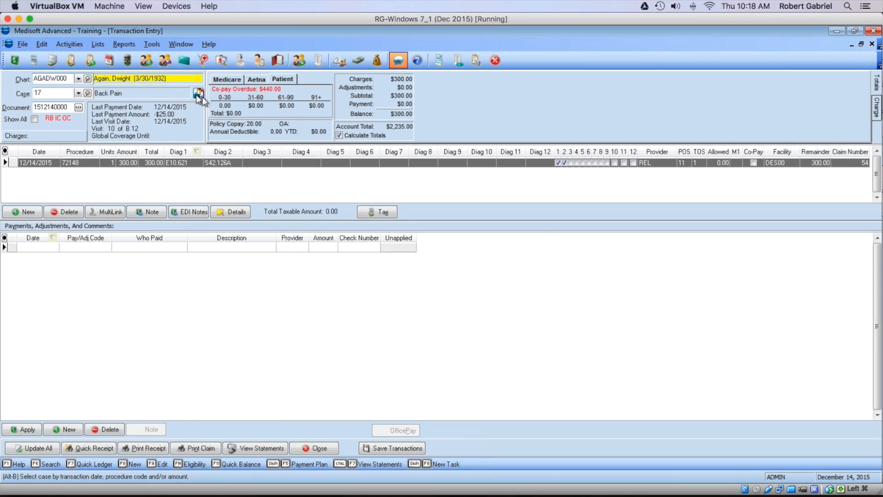
{"action": "left_click", "coordinate": [426, 284]}
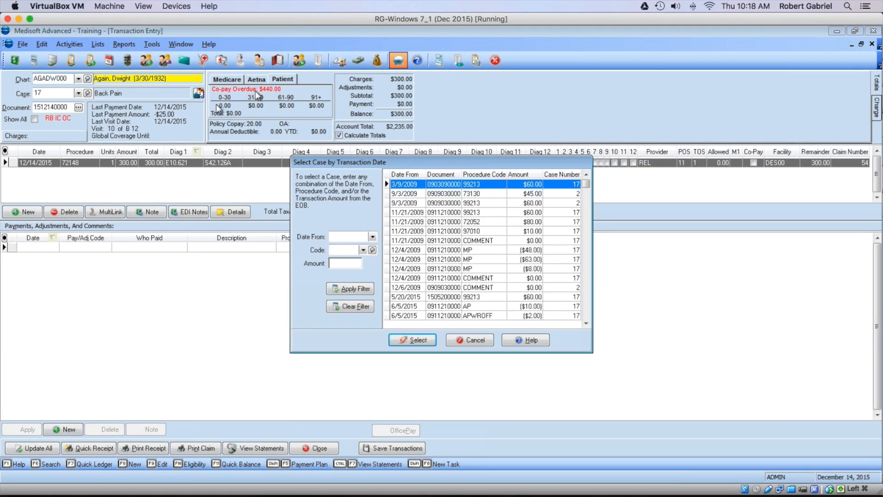
{"action": "scroll", "coordinate": [502, 260], "scroll_direction": "down", "scroll_amount": 20}
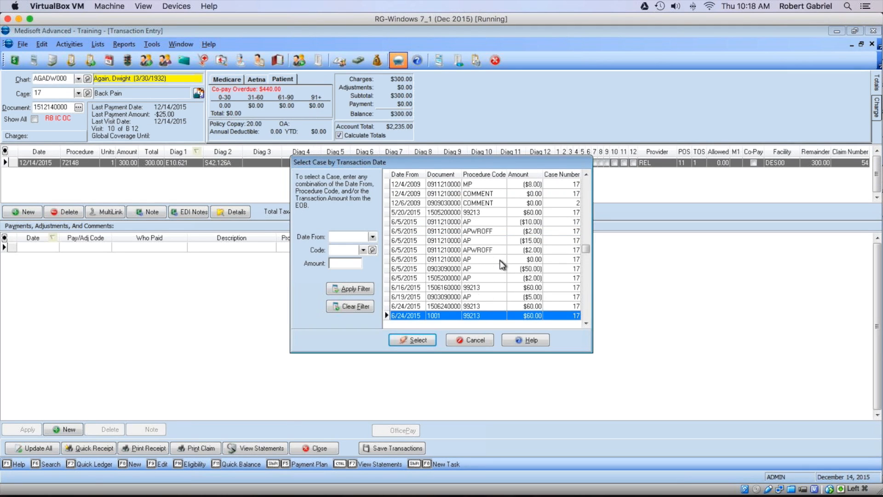
{"action": "left_click_drag", "start_coordinate": [586, 248], "coordinate": [583, 323]}
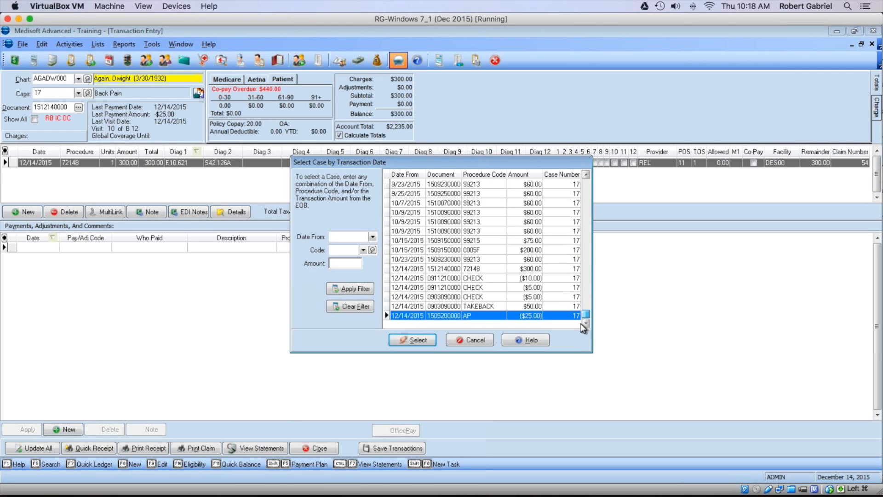
{"action": "left_click", "coordinate": [416, 341]}
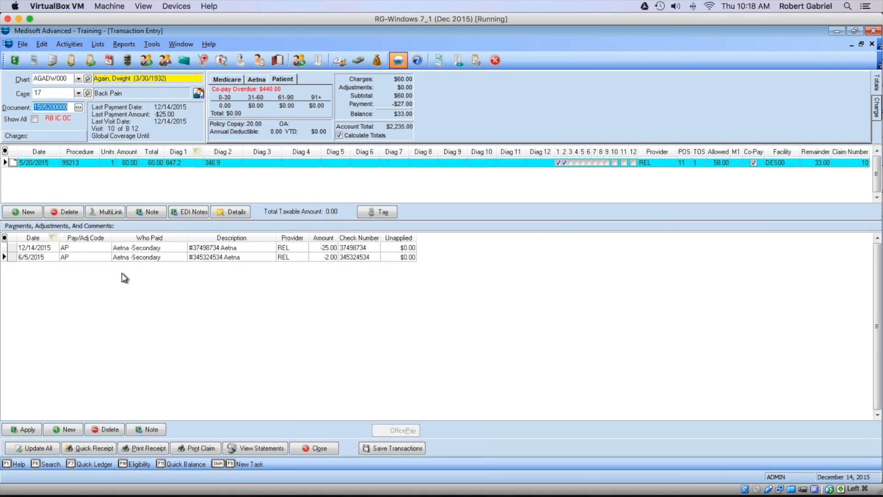
View the statement note attached to the 5/20/2015 charge and close it without changes.
{"action": "left_click", "coordinate": [15, 251]}
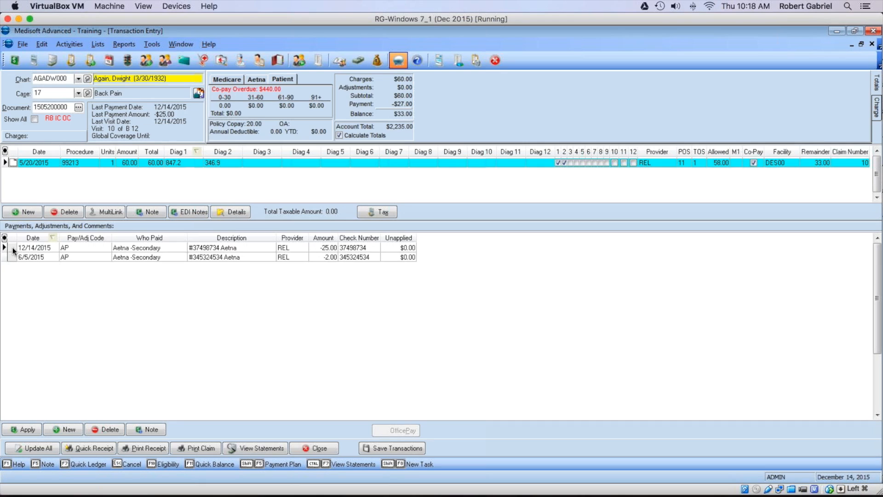
{"action": "left_click", "coordinate": [14, 166]}
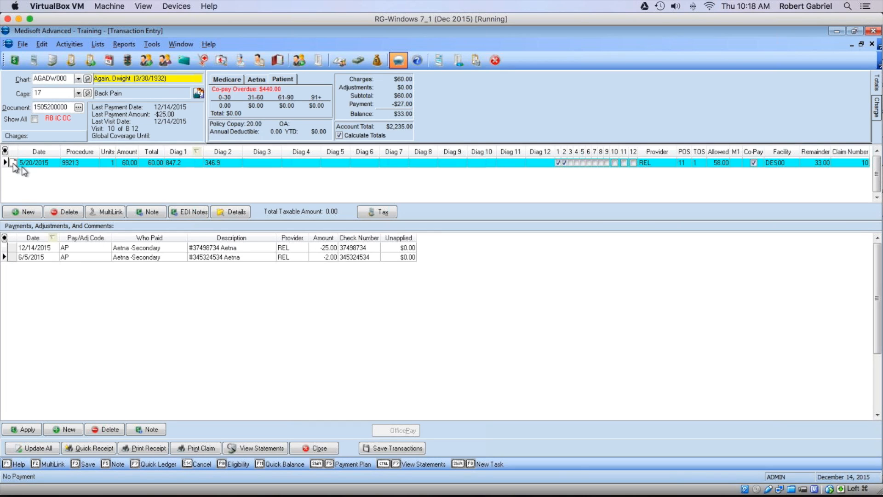
{"action": "left_click", "coordinate": [144, 213]}
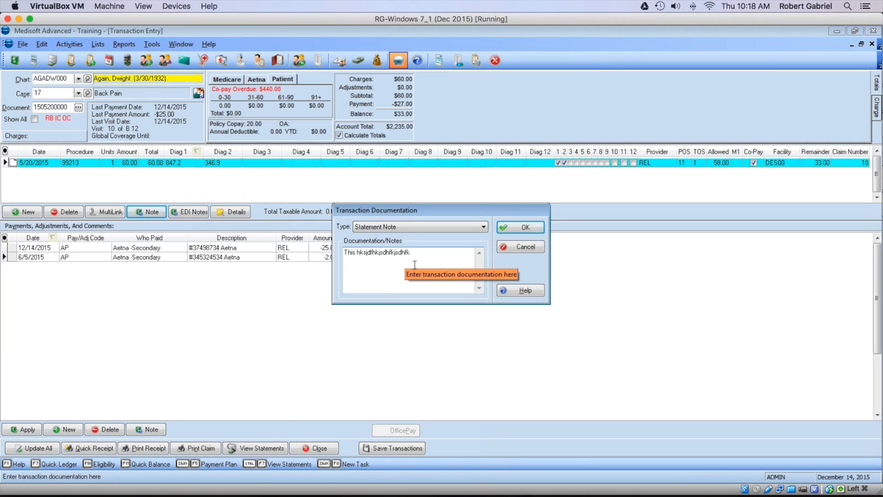
{"action": "left_click", "coordinate": [513, 250]}
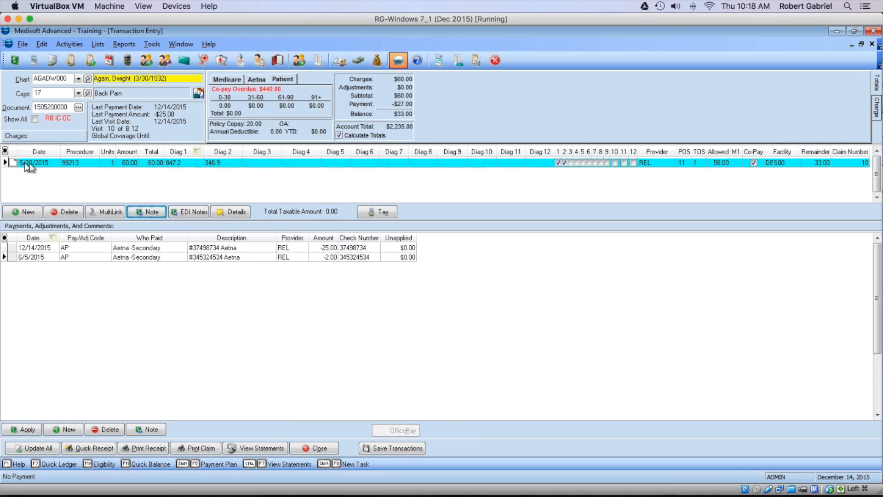
Open the patient's Quick Ledger and view the statement note and the EDI notes of the 11/21/2009 charge for procedure 99213.
{"action": "left_click", "coordinate": [345, 62]}
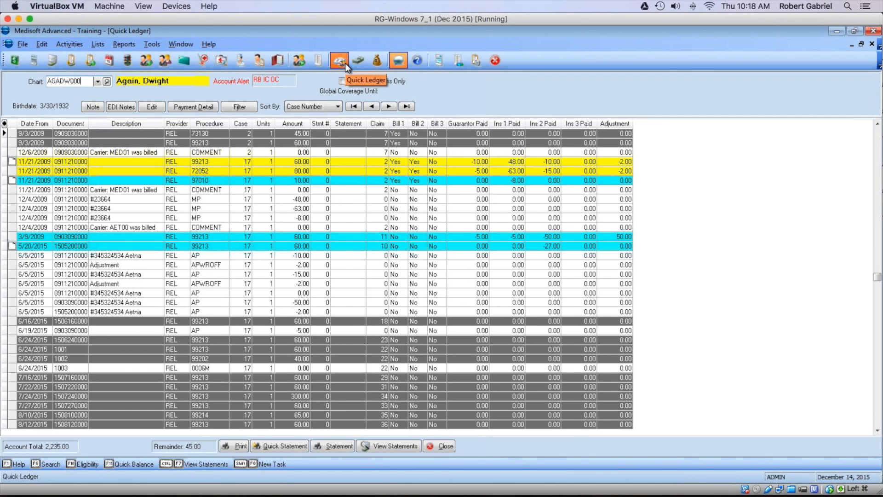
{"action": "left_click", "coordinate": [14, 162]}
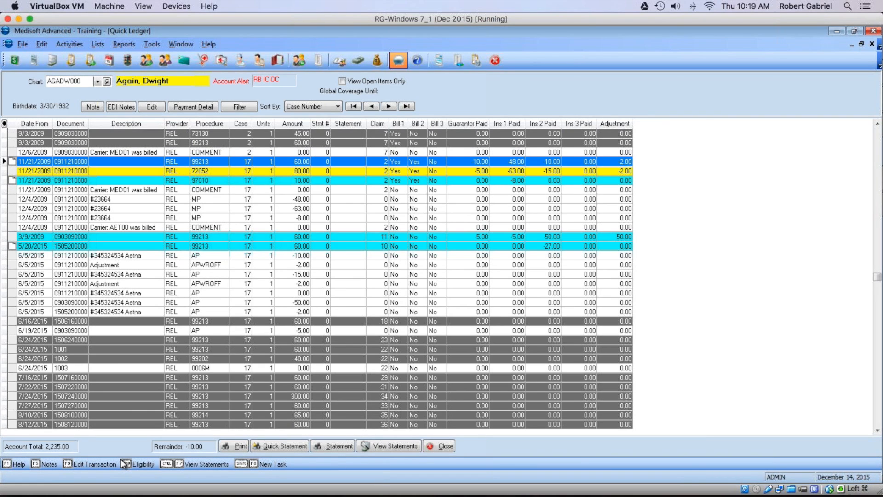
{"action": "left_click", "coordinate": [93, 107]}
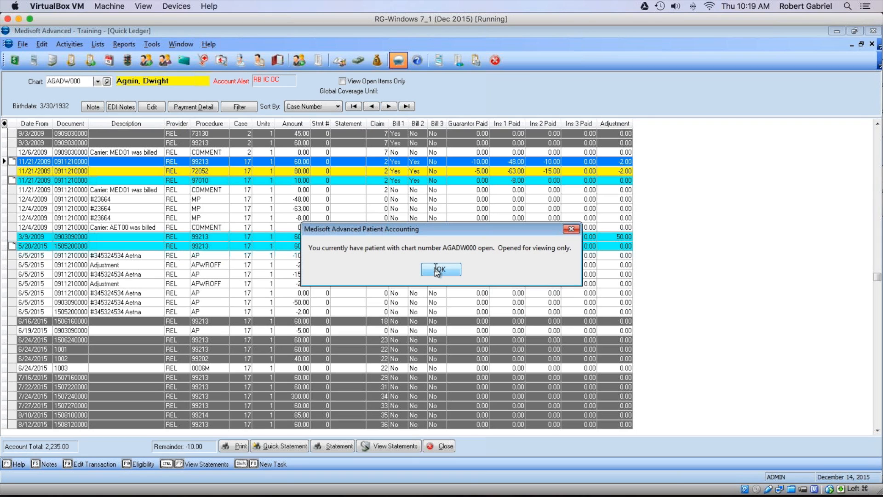
{"action": "left_click", "coordinate": [437, 269]}
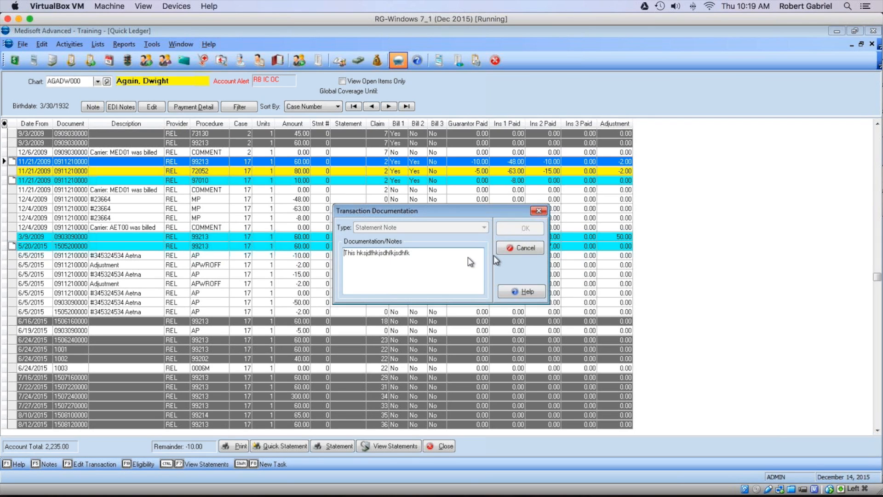
{"action": "left_click", "coordinate": [518, 248]}
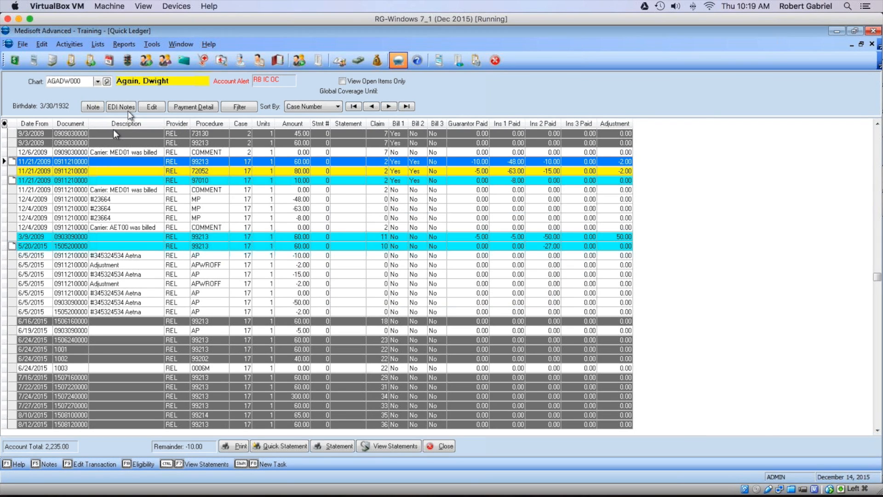
{"action": "left_click", "coordinate": [126, 107]}
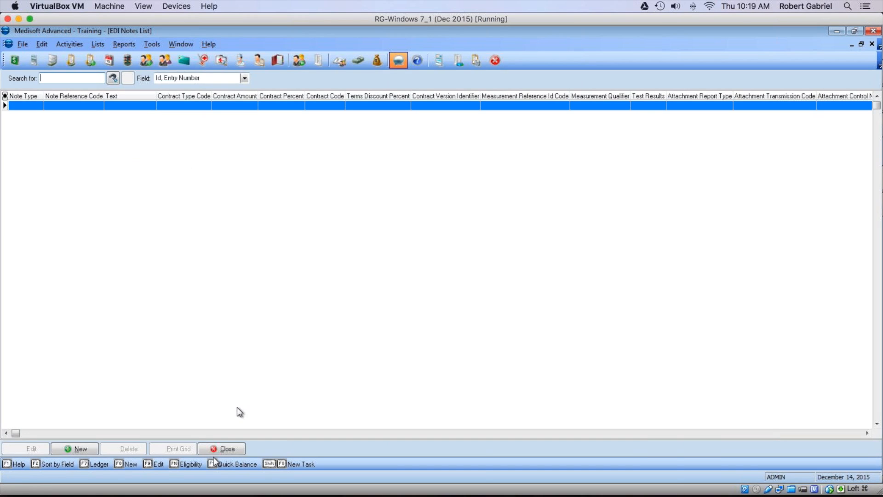
{"action": "left_click", "coordinate": [220, 449]}
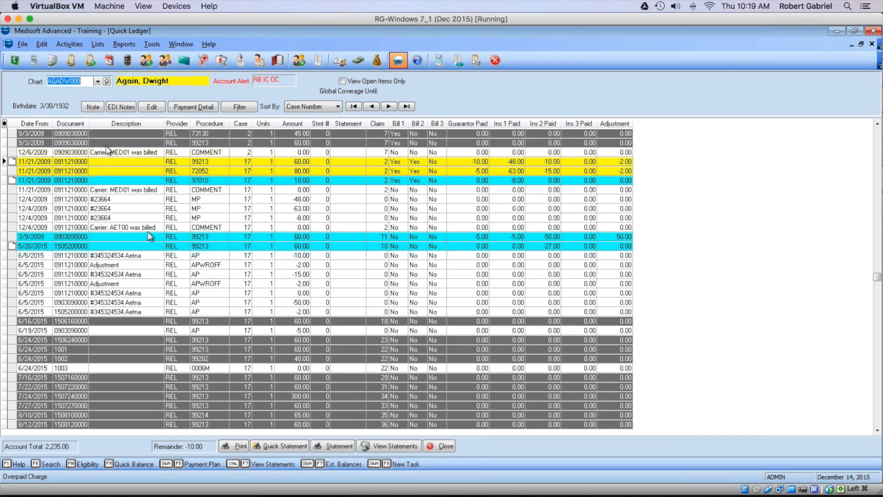
Reopen the statement note of the 11/21/2009 charge for procedure 99213 and close it without changes.
{"action": "left_click", "coordinate": [11, 162]}
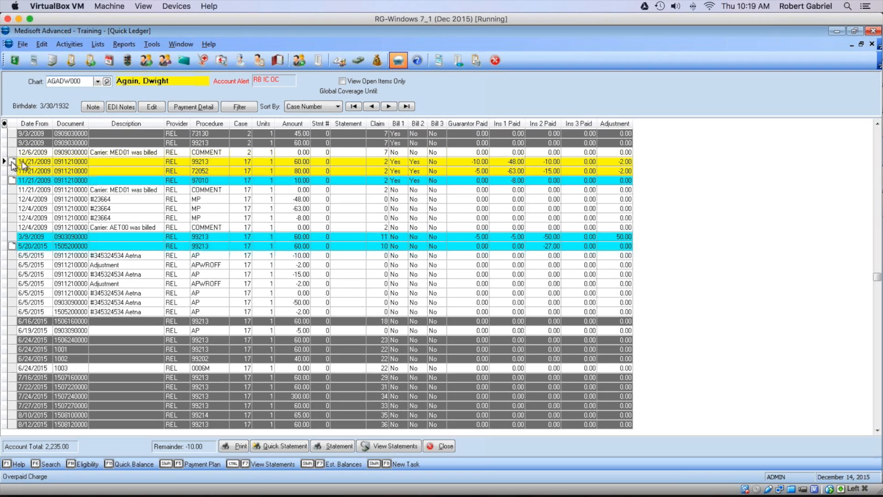
{"action": "left_click", "coordinate": [98, 109]}
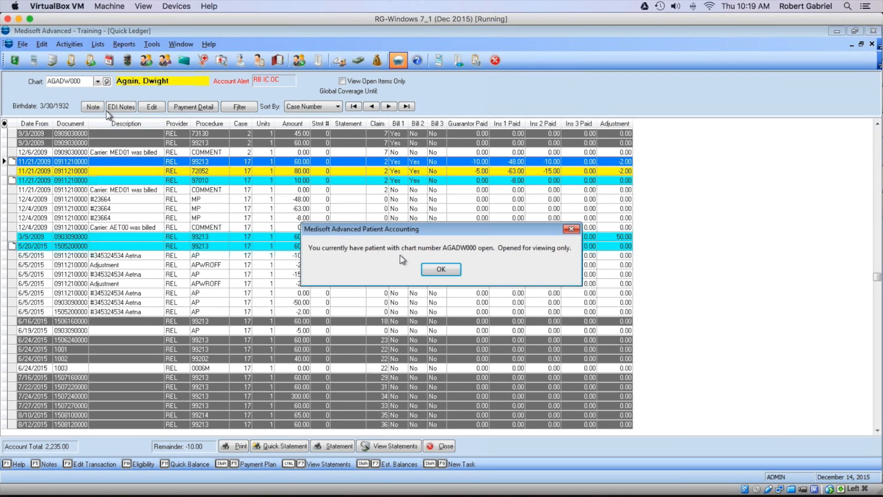
{"action": "left_click", "coordinate": [441, 271]}
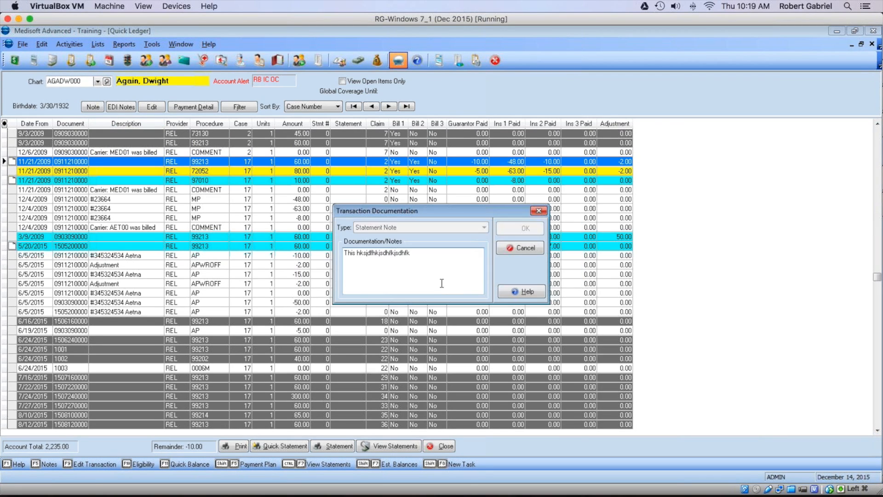
{"action": "left_click", "coordinate": [523, 251]}
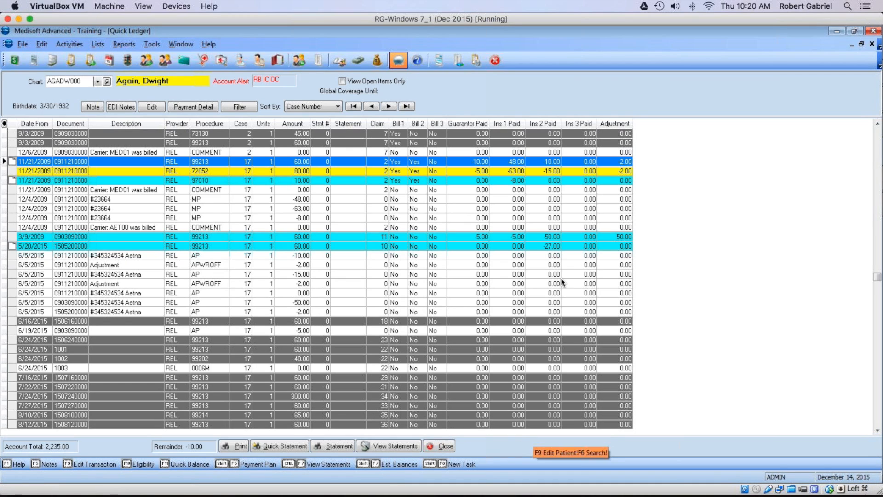
Close the Quick Ledger and switch to the PowerPoint slide show, advancing to the "Reports to run for end of year 2015?" slide.
{"action": "left_click", "coordinate": [441, 446]}
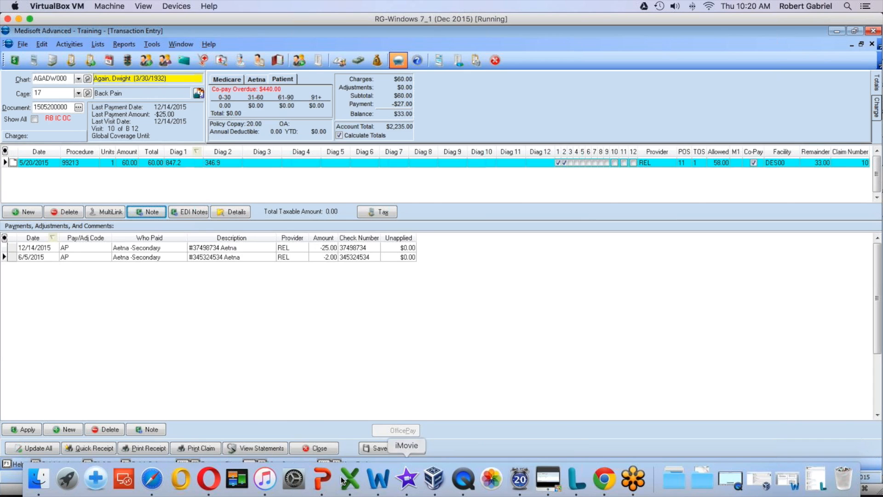
{"action": "left_click", "coordinate": [321, 477]}
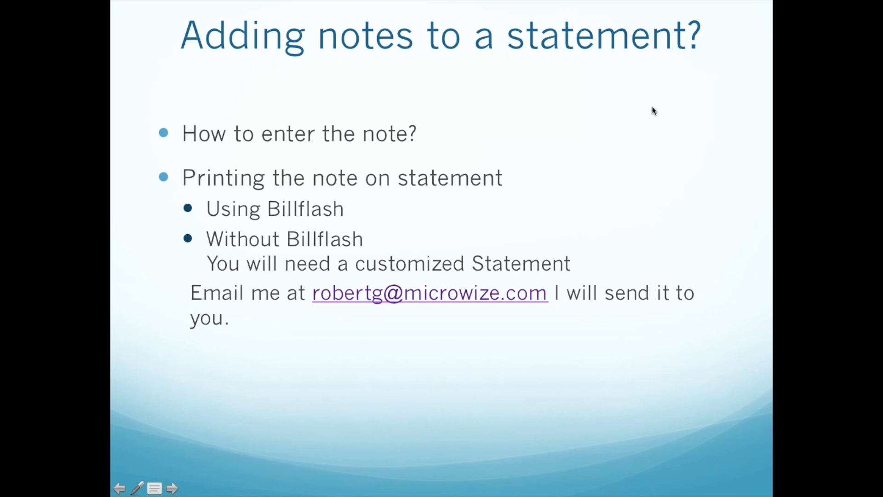
{"action": "key", "text": "Right"}
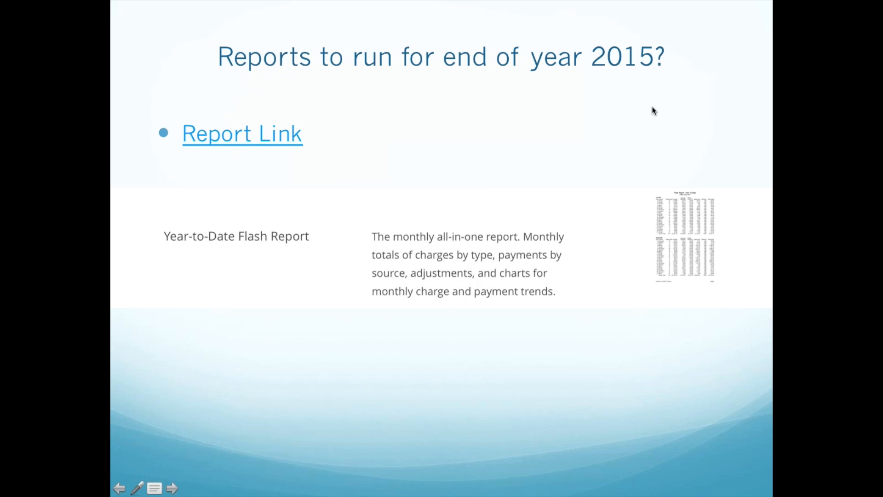
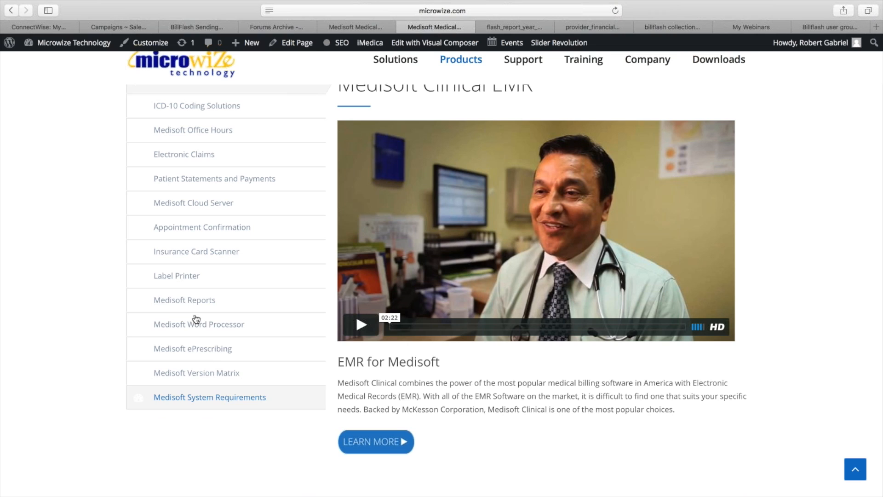
Open the detailed Medisoft Reports page on microwize.com and go to the Medisoft Managed Care reports.
{"action": "left_click", "coordinate": [186, 303]}
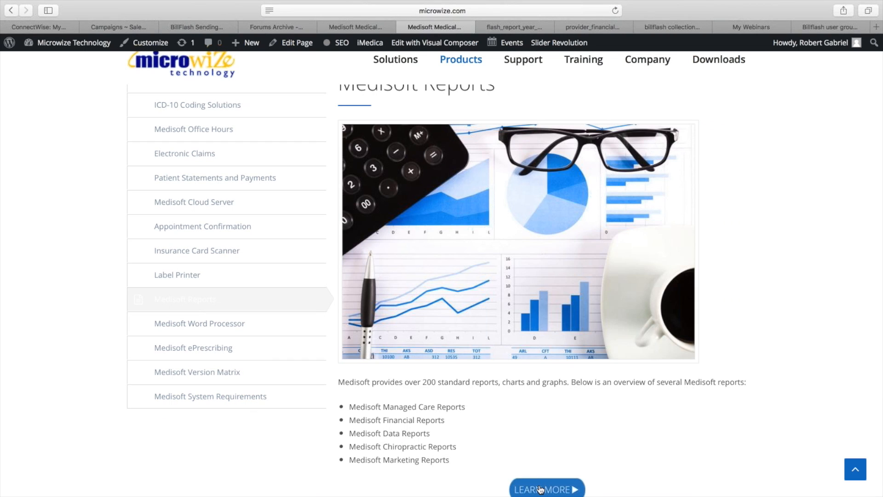
{"action": "left_click", "coordinate": [541, 489]}
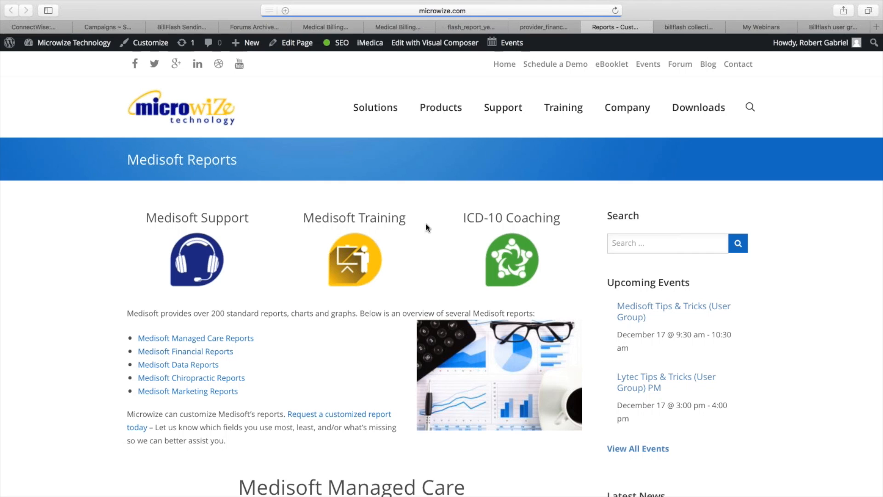
{"action": "scroll", "coordinate": [426, 227], "scroll_direction": "down", "scroll_amount": 5}
{"action": "scroll", "coordinate": [426, 228], "scroll_direction": "down", "scroll_amount": 3}
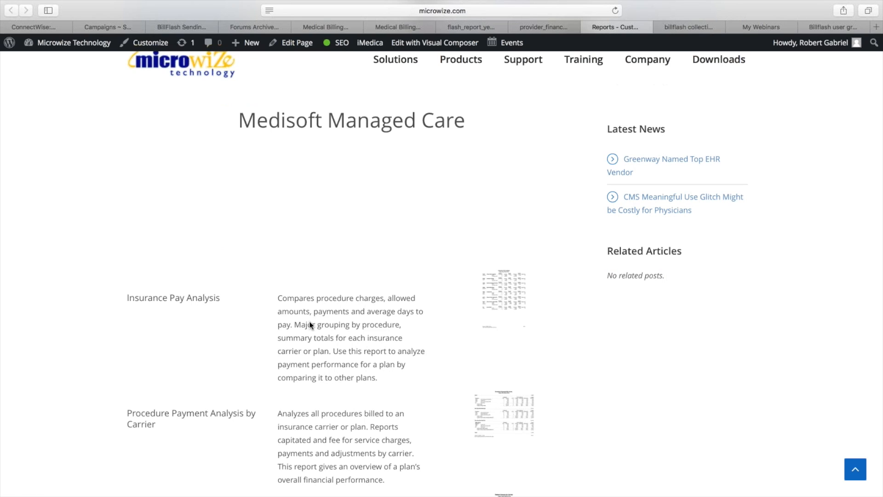
{"action": "scroll", "coordinate": [480, 302], "scroll_direction": "down", "scroll_amount": 1}
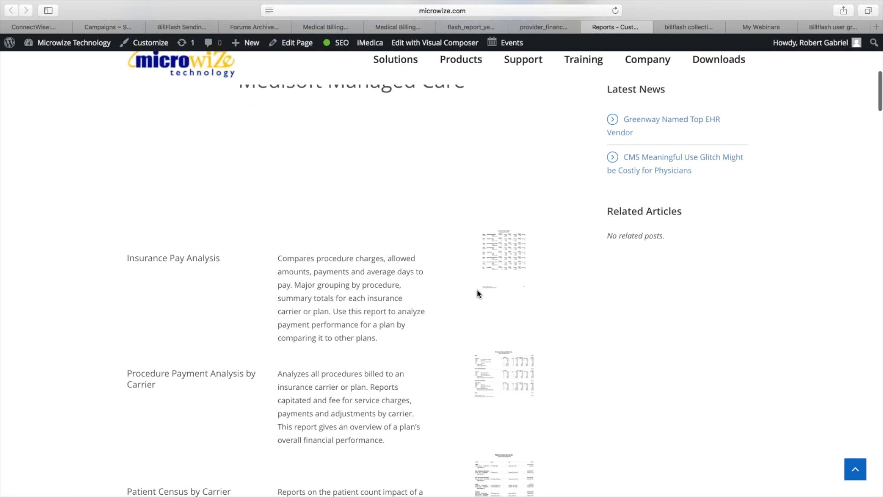
View the sample Insurance Pay Analysis report, then return to the Medisoft Reports page and look through the Managed Care reports.
{"action": "left_click", "coordinate": [507, 251]}
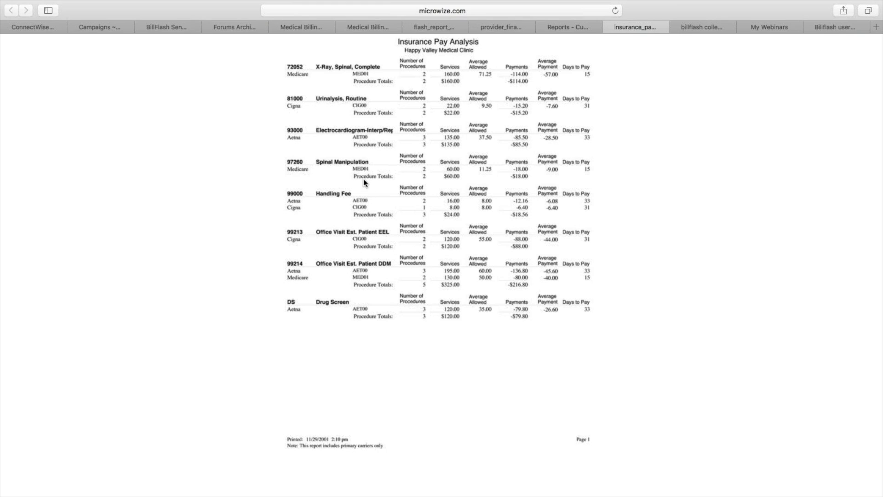
{"action": "left_click", "coordinate": [590, 29]}
{"action": "scroll", "coordinate": [479, 286], "scroll_direction": "down", "scroll_amount": 5}
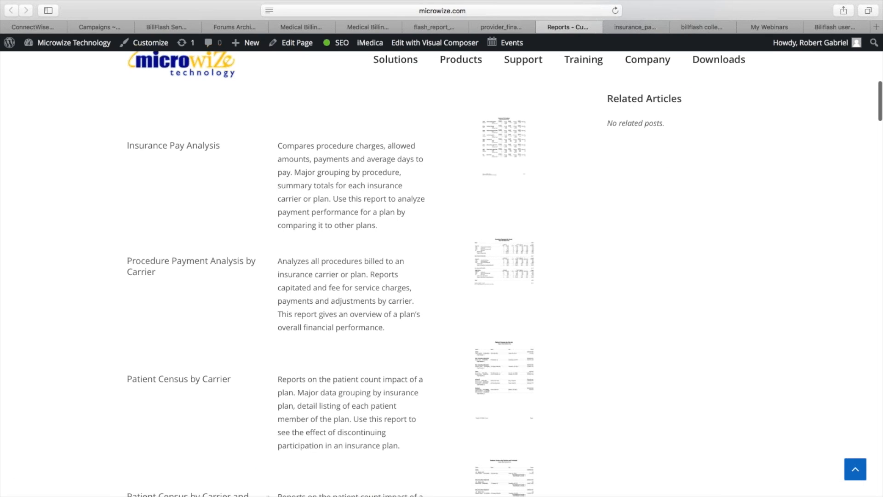
{"action": "mouse_move", "coordinate": [266, 489]}
{"action": "left_click", "coordinate": [266, 488]}
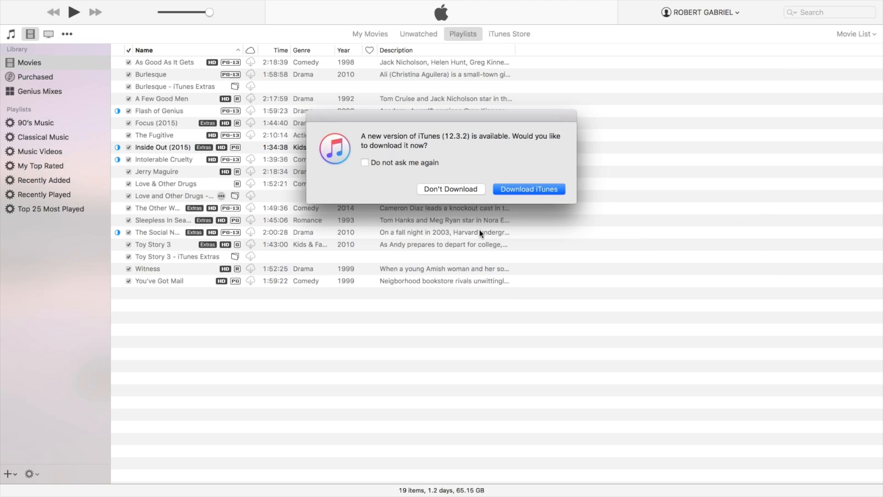
{"action": "left_click", "coordinate": [365, 163]}
{"action": "left_click", "coordinate": [462, 188]}
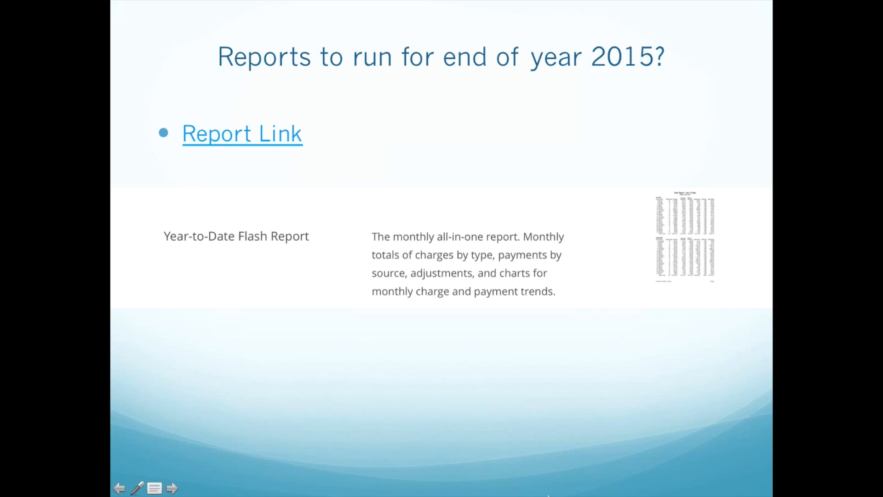
Leave the slide show, switch to Medisoft, close Transaction Entry and open the Medisoft Reports window.
{"action": "key", "text": "Right"}
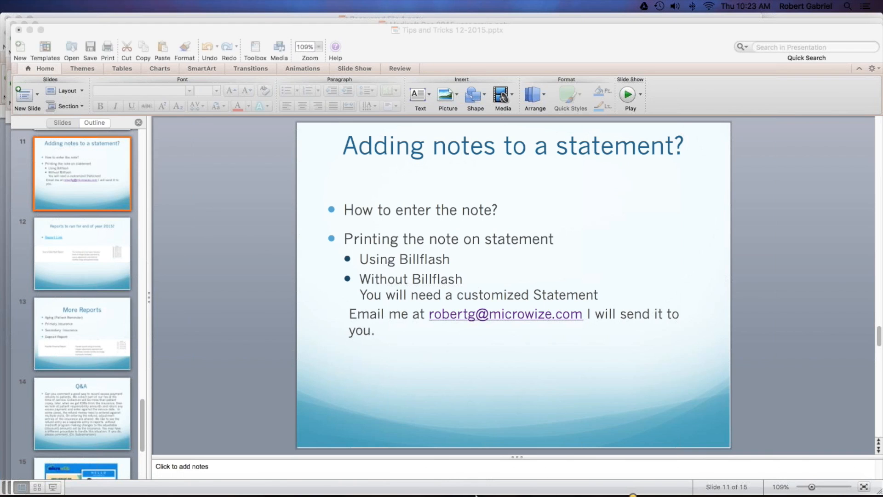
{"action": "mouse_move", "coordinate": [475, 495]}
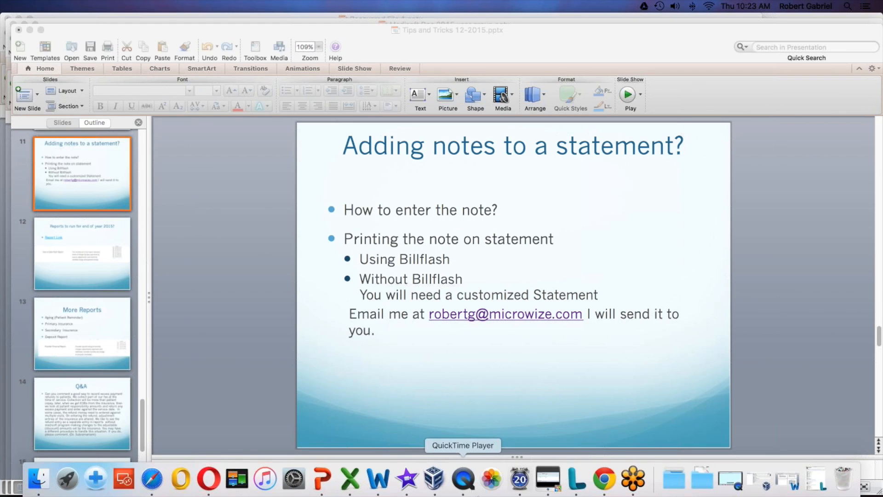
{"action": "left_click", "coordinate": [547, 482]}
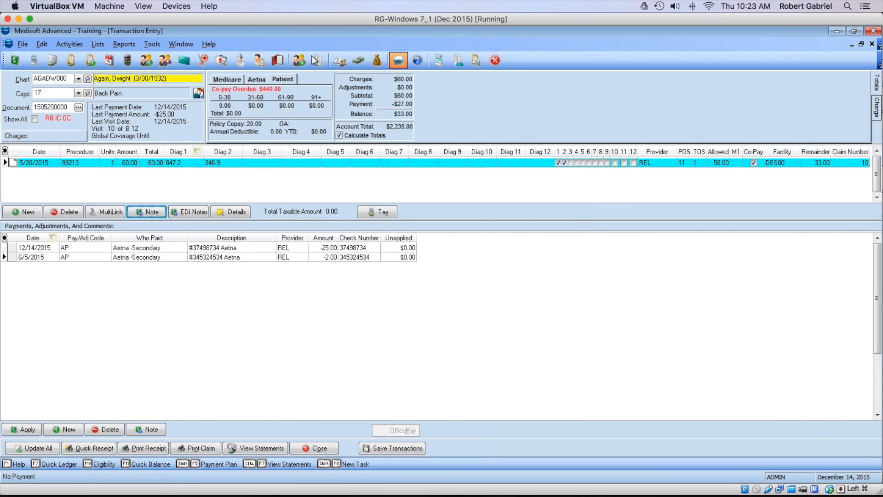
{"action": "left_click", "coordinate": [324, 447]}
{"action": "left_click", "coordinate": [115, 43]}
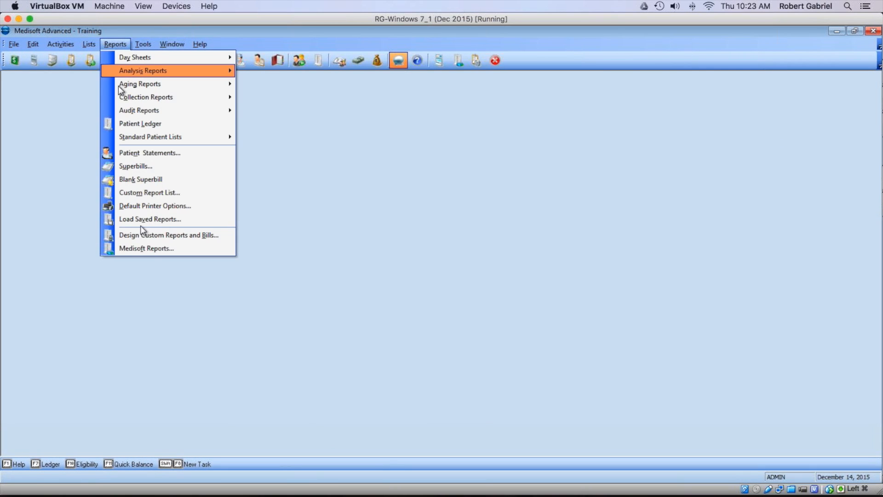
{"action": "left_click", "coordinate": [146, 249]}
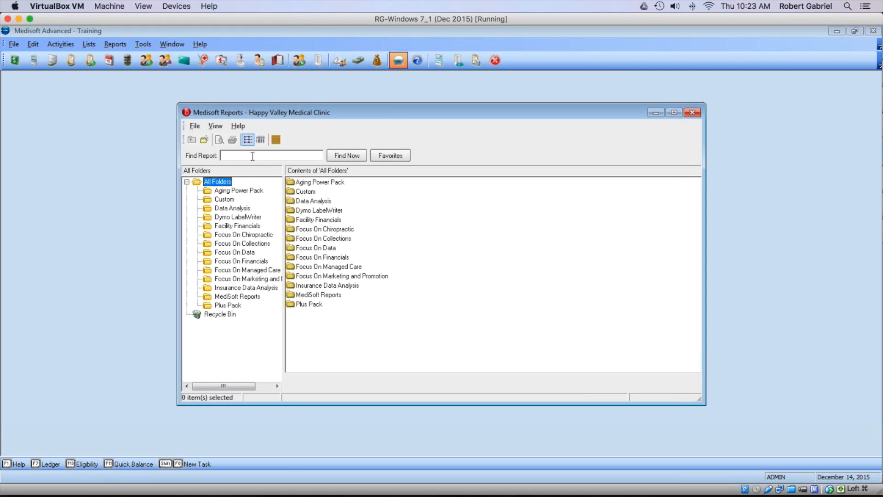
Find reports matching "production", open the Production by Procedure report's search criteria and cancel them.
{"action": "left_click", "coordinate": [252, 156]}
{"action": "type", "text": "production"}
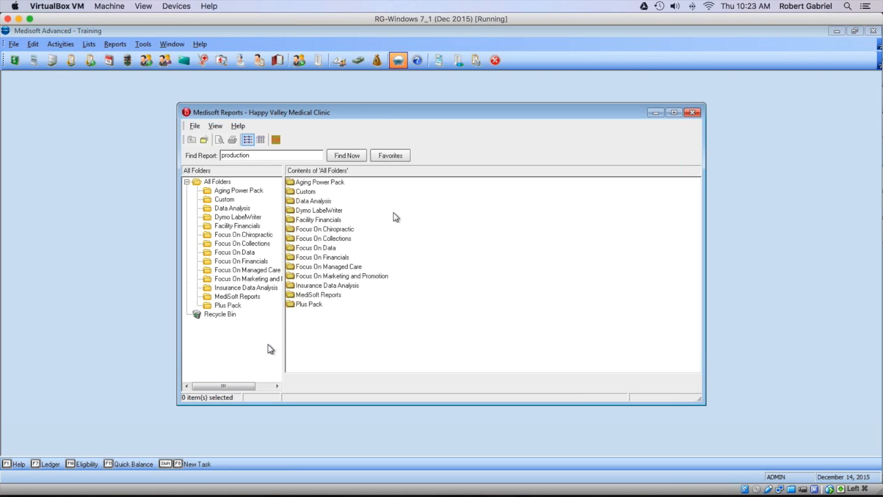
{"action": "left_click", "coordinate": [355, 156]}
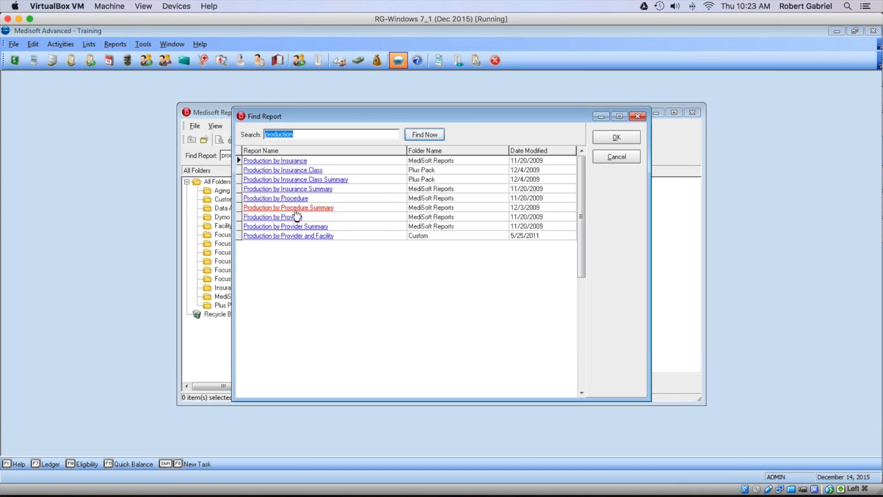
{"action": "left_click", "coordinate": [275, 199]}
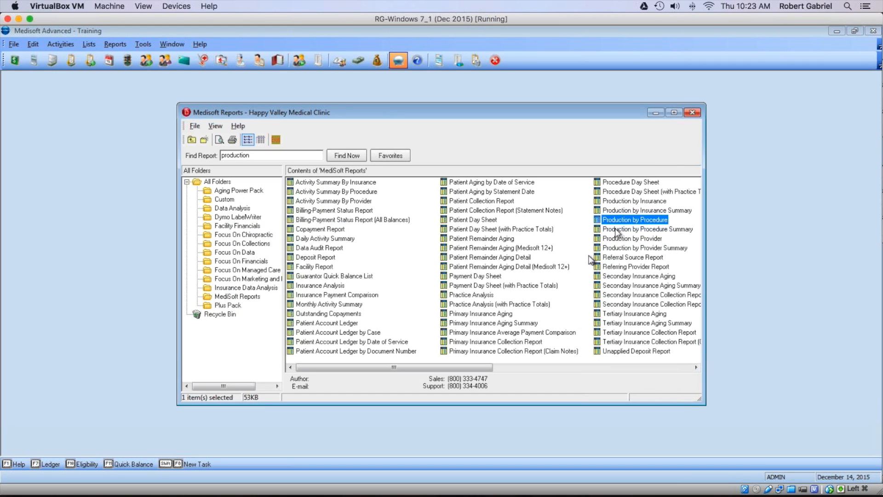
{"action": "double_click", "coordinate": [636, 220]}
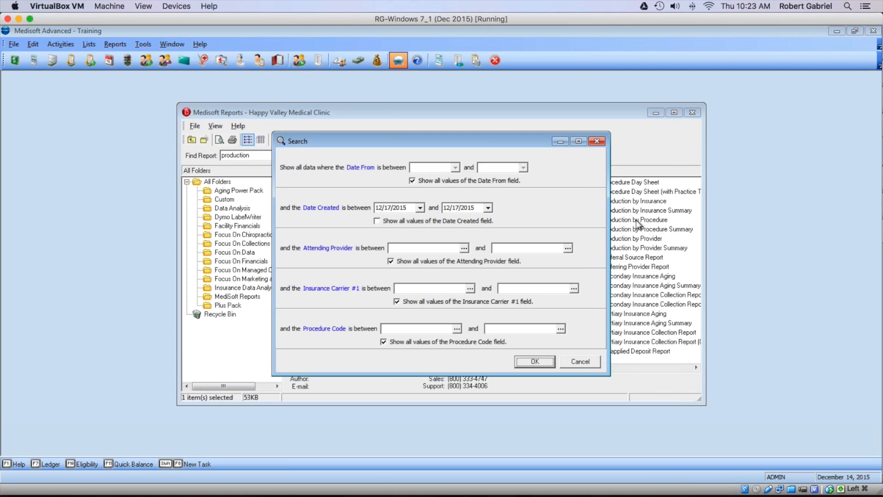
{"action": "left_click", "coordinate": [579, 362]}
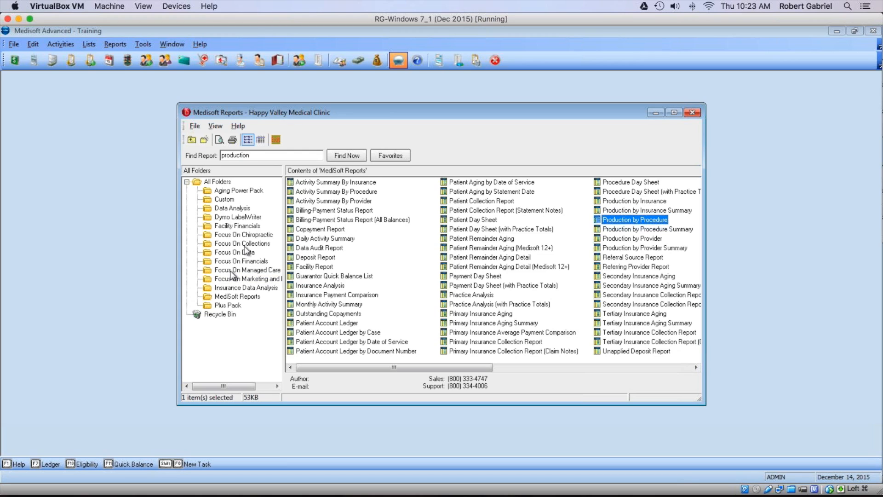
Preview the Flash Report from the Focus On Financials folder for all dates and attending providers.
{"action": "left_click", "coordinate": [250, 226]}
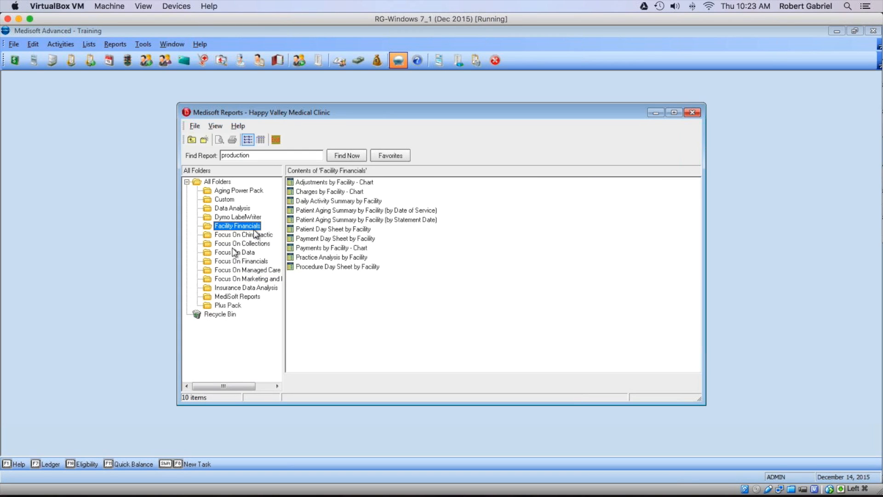
{"action": "left_click", "coordinate": [247, 261]}
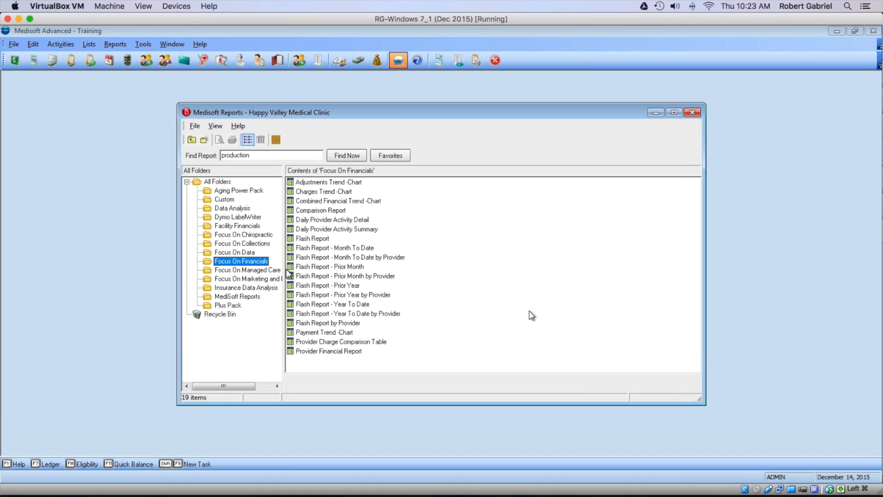
{"action": "left_click", "coordinate": [318, 239]}
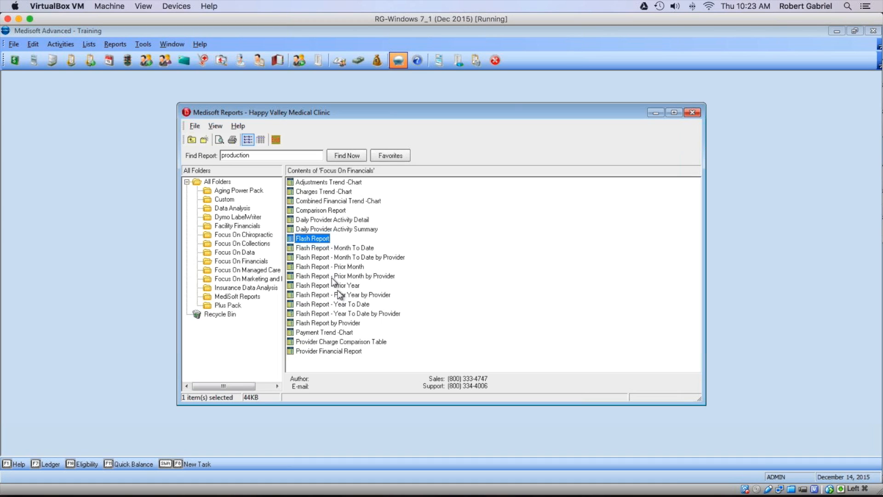
{"action": "double_click", "coordinate": [318, 237]}
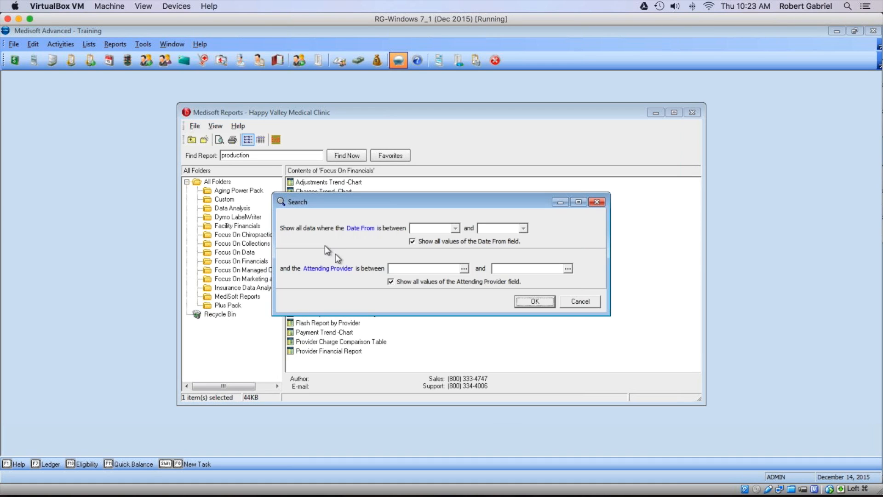
{"action": "left_click", "coordinate": [534, 301]}
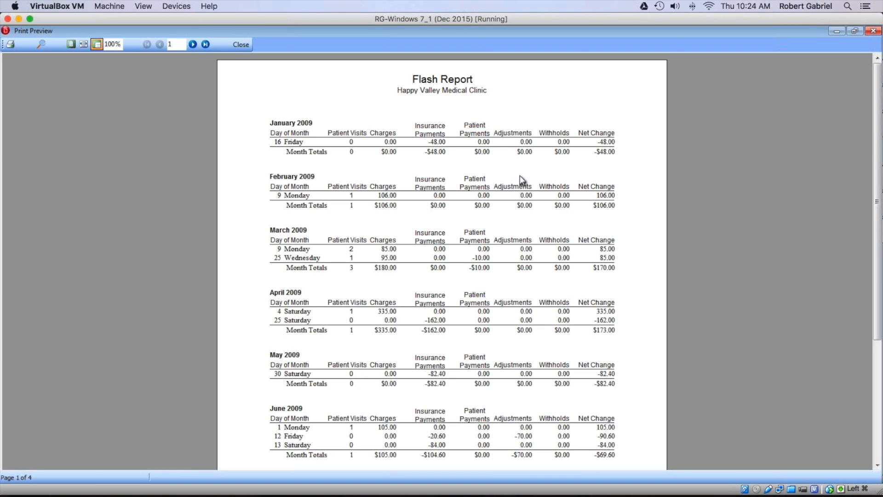
View the Flash Report's payment trend on the last page and charges trend on page 3, then switch to the PowerPoint presentation.
{"action": "left_click", "coordinate": [205, 44]}
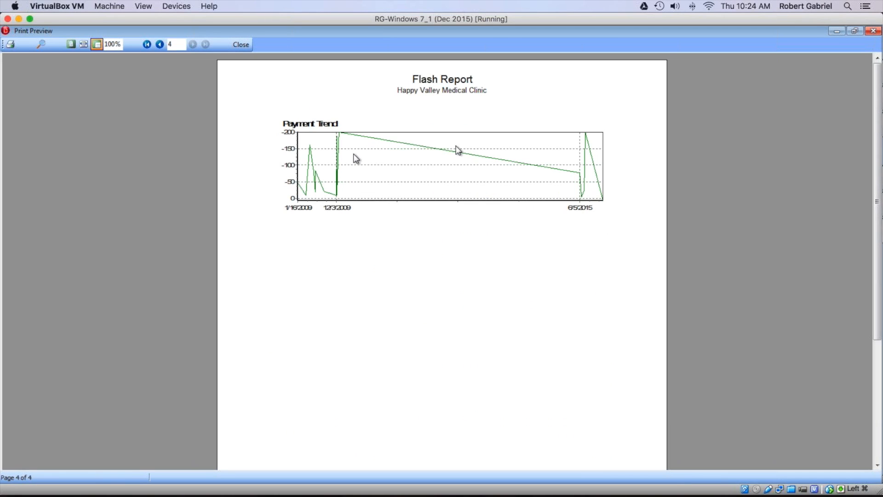
{"action": "left_click", "coordinate": [161, 44]}
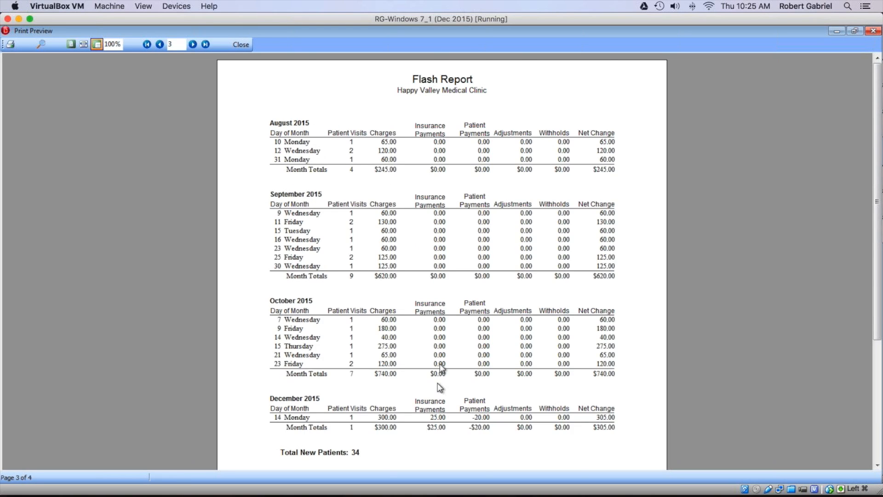
{"action": "scroll", "coordinate": [441, 368], "scroll_direction": "down", "scroll_amount": 5}
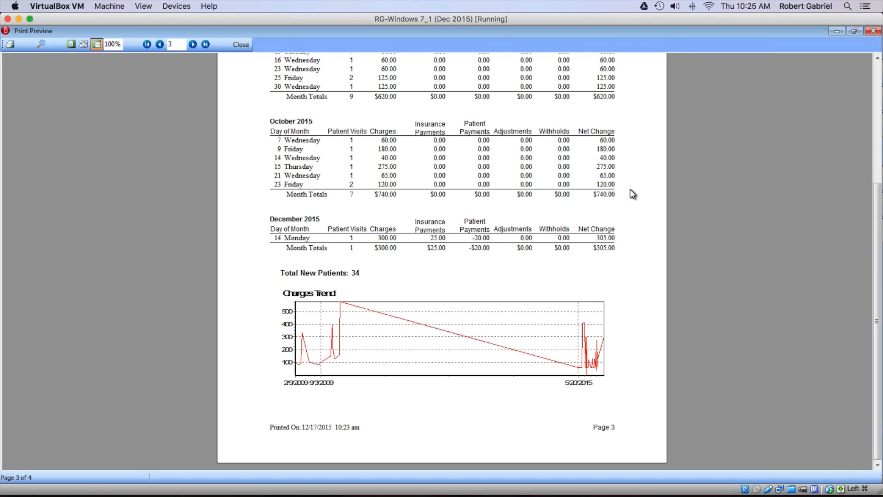
{"action": "mouse_move", "coordinate": [232, 495]}
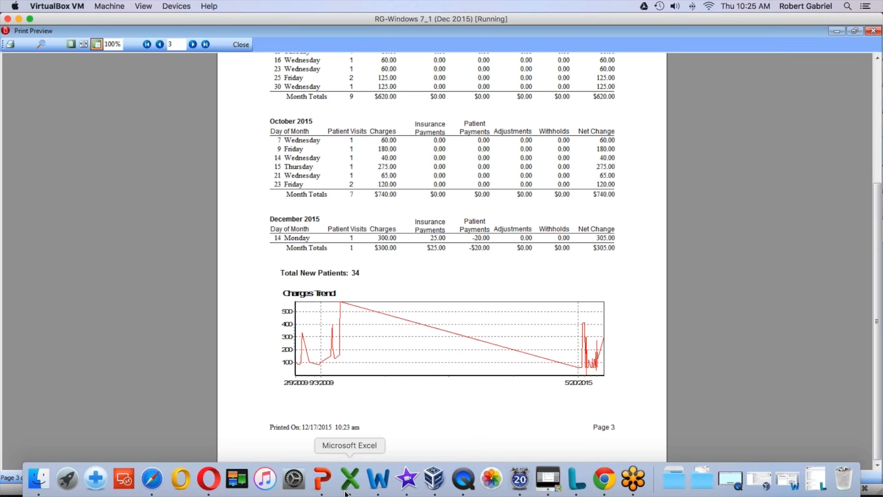
{"action": "left_click", "coordinate": [324, 490]}
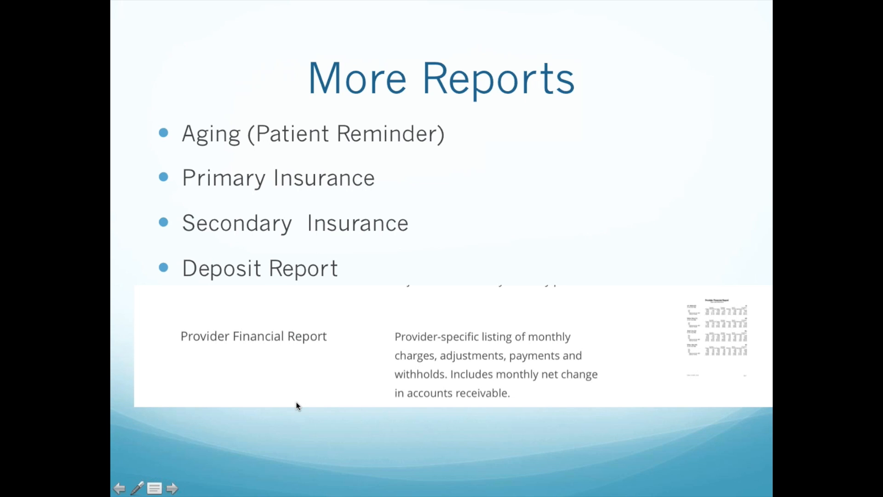
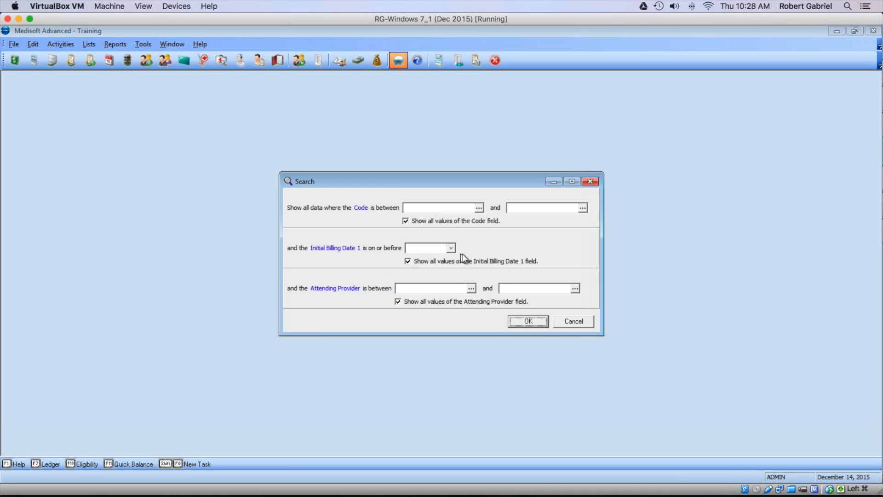
Cancel the open report search and bring up the search criteria for the Patient Day Sheet.
{"action": "left_click", "coordinate": [564, 323]}
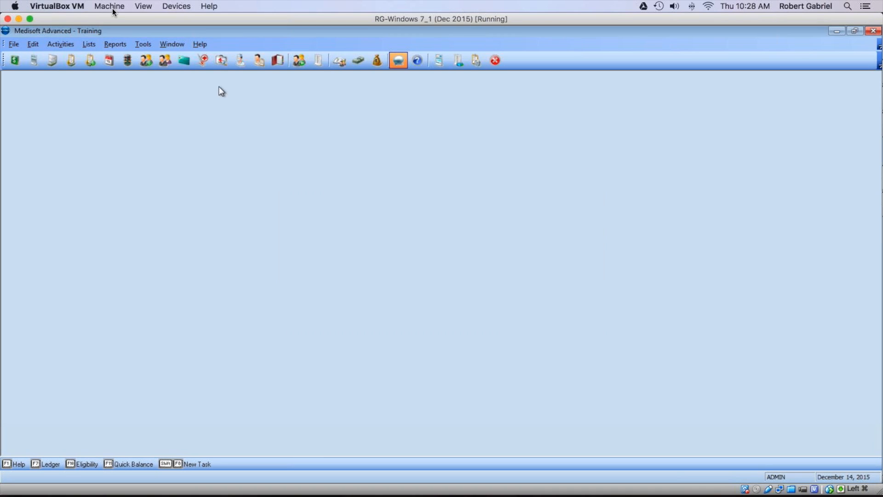
{"action": "left_click", "coordinate": [112, 44]}
{"action": "mouse_move", "coordinate": [216, 58]}
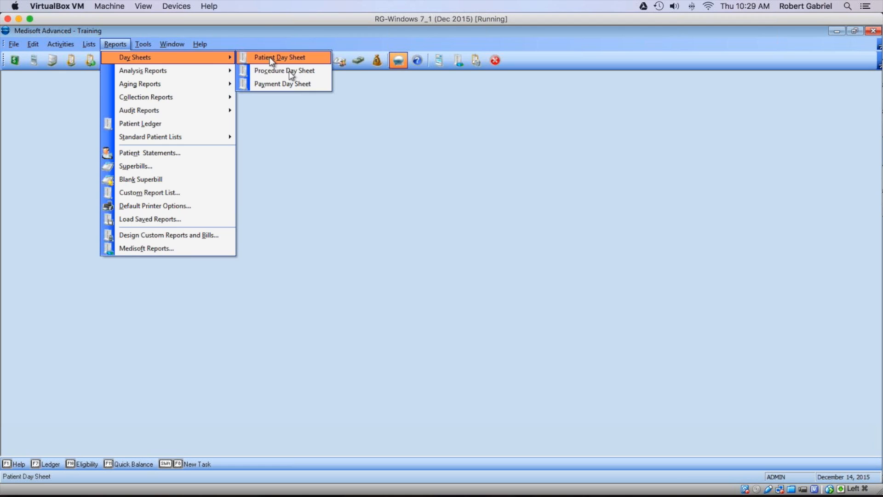
{"action": "left_click", "coordinate": [269, 57]}
{"action": "left_click", "coordinate": [493, 253]}
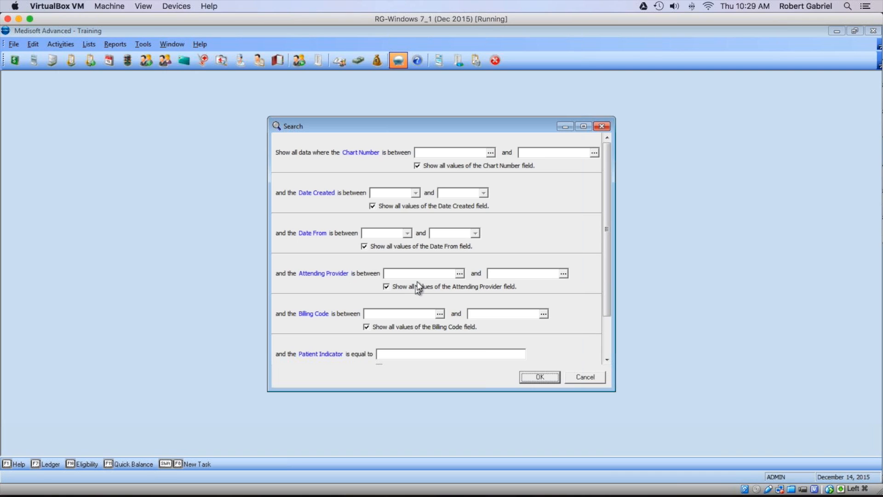
Turn off showing all values for the Date Created and Date From fields of the Patient Day Sheet.
{"action": "left_click", "coordinate": [372, 205]}
{"action": "left_click", "coordinate": [377, 190]}
{"action": "left_click", "coordinate": [388, 237]}
{"action": "left_click", "coordinate": [372, 206]}
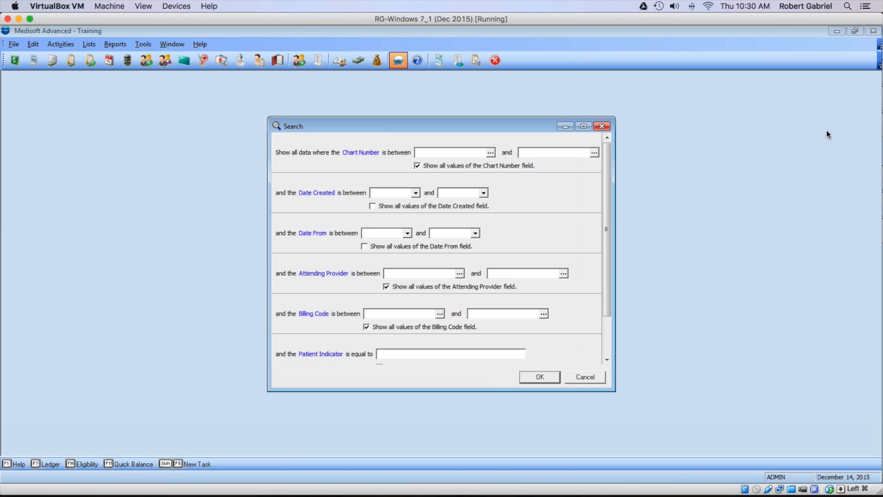
Switch to PowerPoint, start the slide show from the "More Reports" slide and advance to the Q&A slide.
{"action": "mouse_move", "coordinate": [320, 495]}
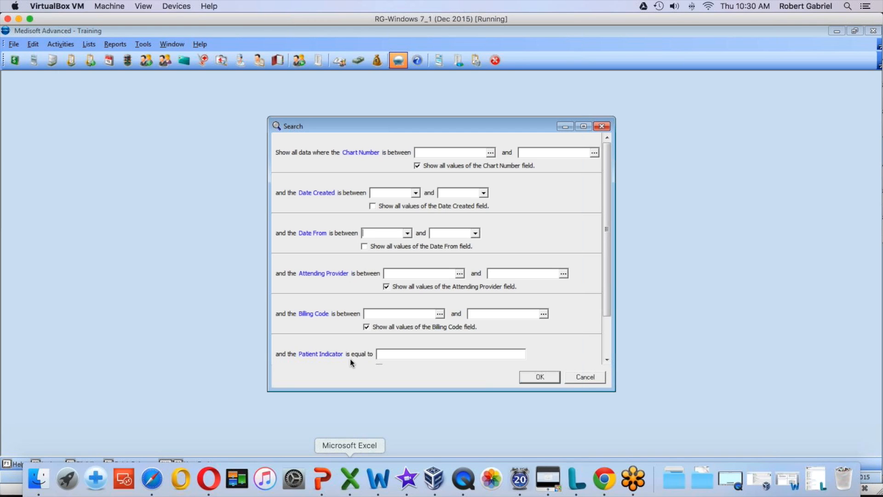
{"action": "left_click", "coordinate": [324, 484]}
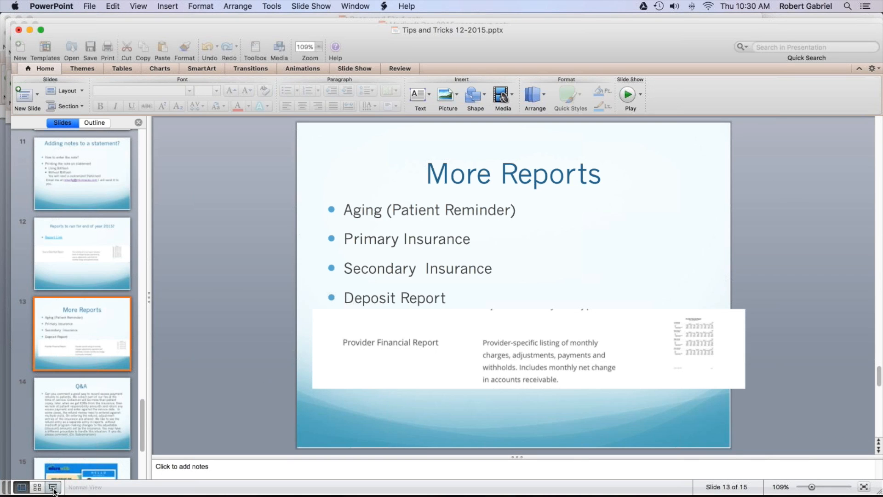
{"action": "left_click", "coordinate": [53, 487]}
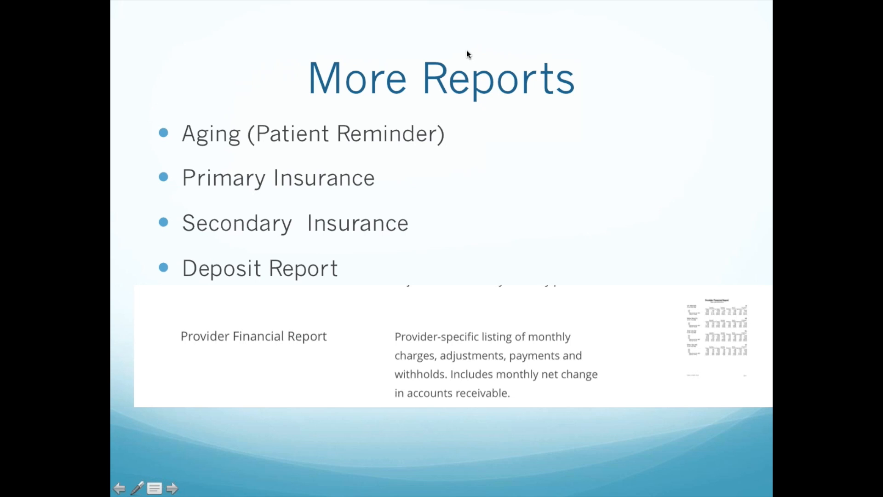
{"action": "left_click", "coordinate": [467, 51]}
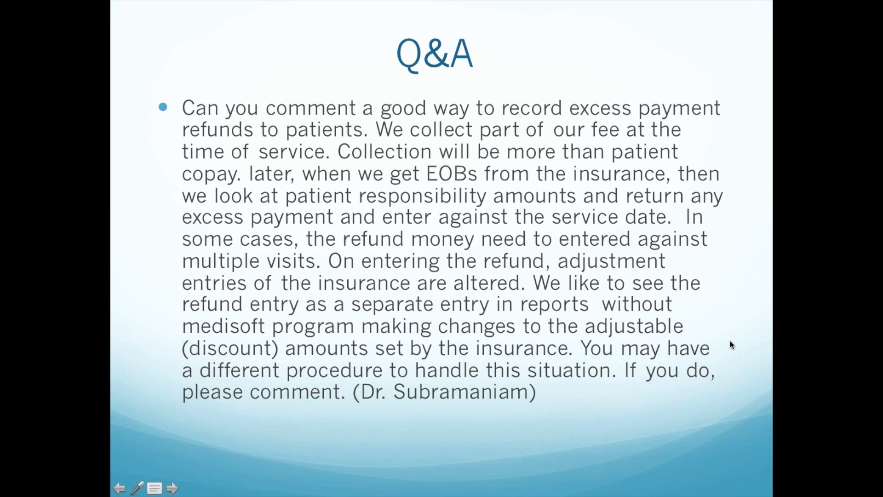
End the slide show, return to Medisoft and cancel the Patient Day Sheet search.
{"action": "key", "text": "Escape"}
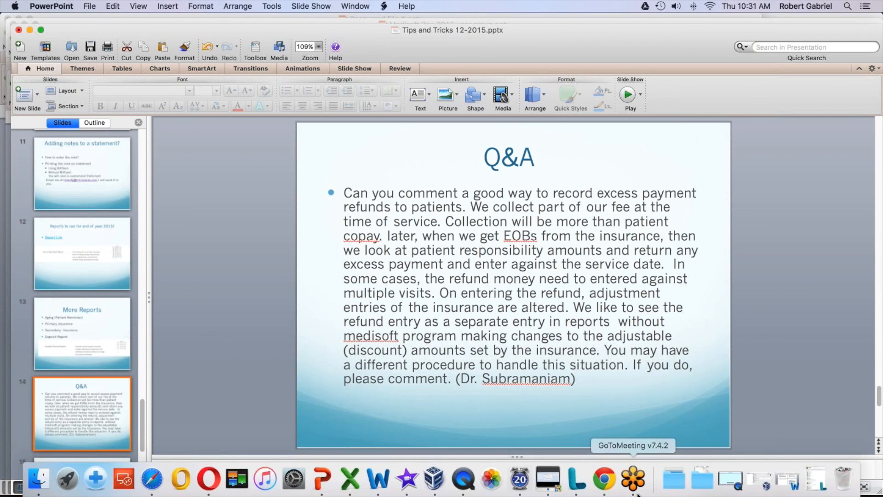
{"action": "left_click", "coordinate": [551, 485]}
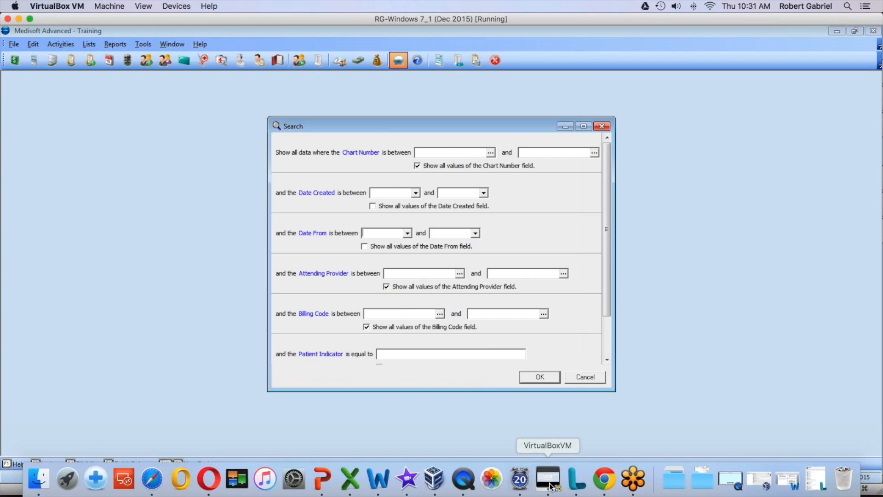
{"action": "left_click", "coordinate": [577, 375]}
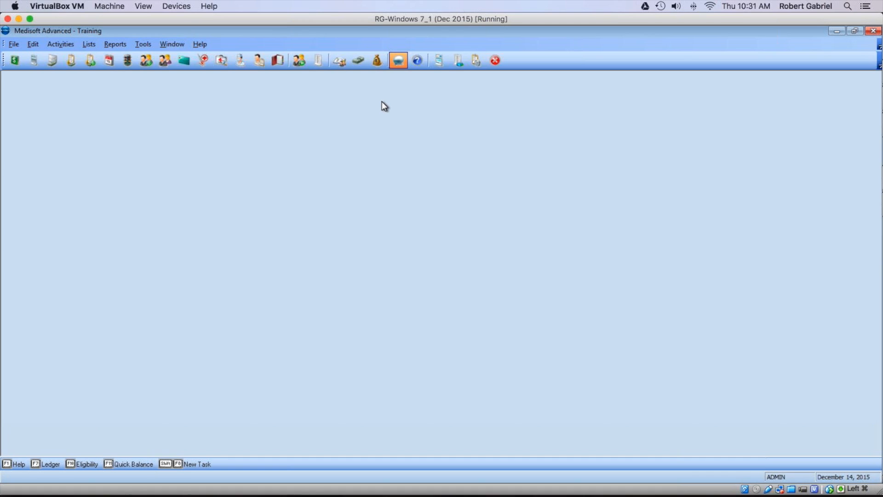
Open the Deposit List and delete the patient deposit dated 12/14/2015.
{"action": "left_click", "coordinate": [375, 62]}
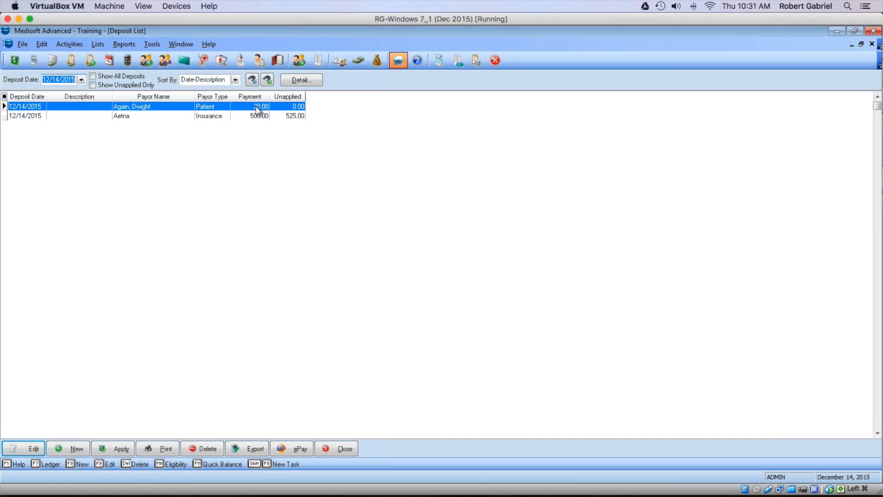
{"action": "left_click", "coordinate": [213, 448]}
{"action": "left_click", "coordinate": [418, 283]}
Start a new deposit with payor type Patient, the first listed patient's chart number and adjustment code REFUND.
{"action": "left_click", "coordinate": [71, 450]}
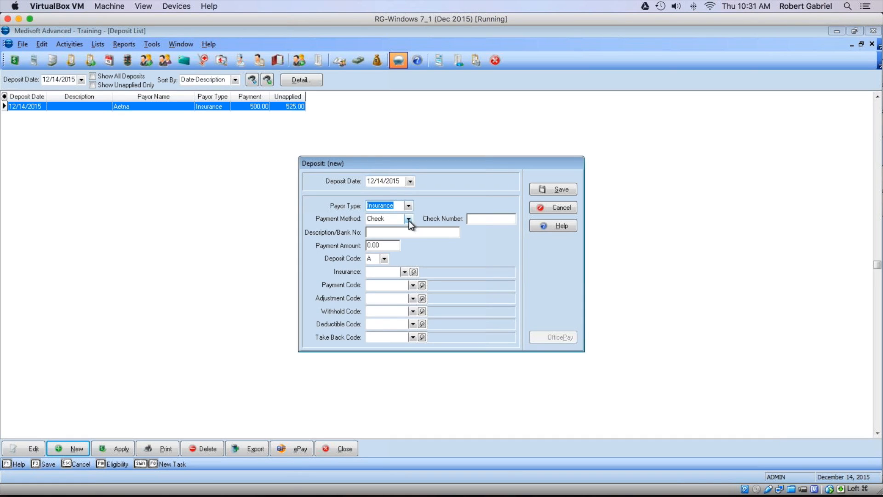
{"action": "left_click", "coordinate": [407, 206]}
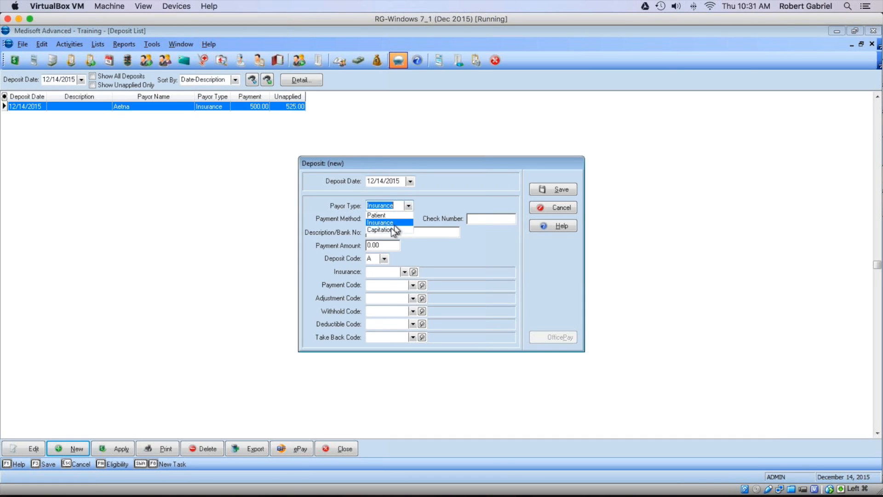
{"action": "left_click", "coordinate": [389, 224]}
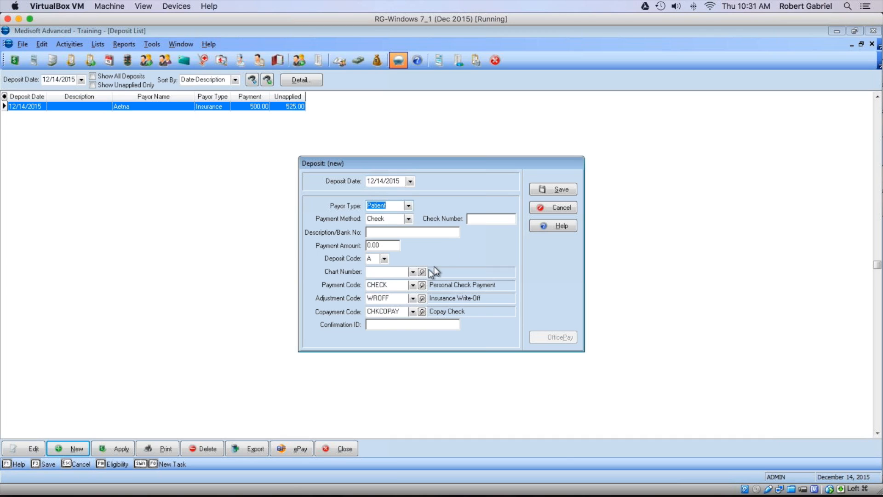
{"action": "left_click", "coordinate": [412, 272]}
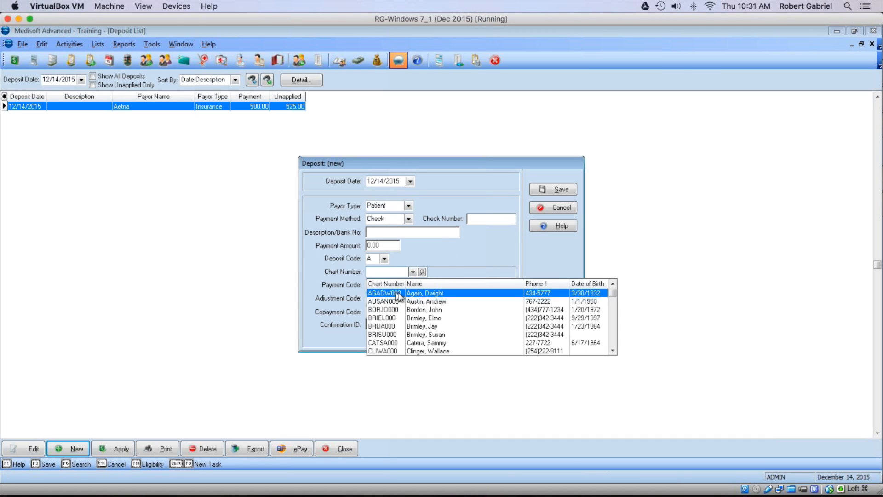
{"action": "left_click", "coordinate": [398, 293]}
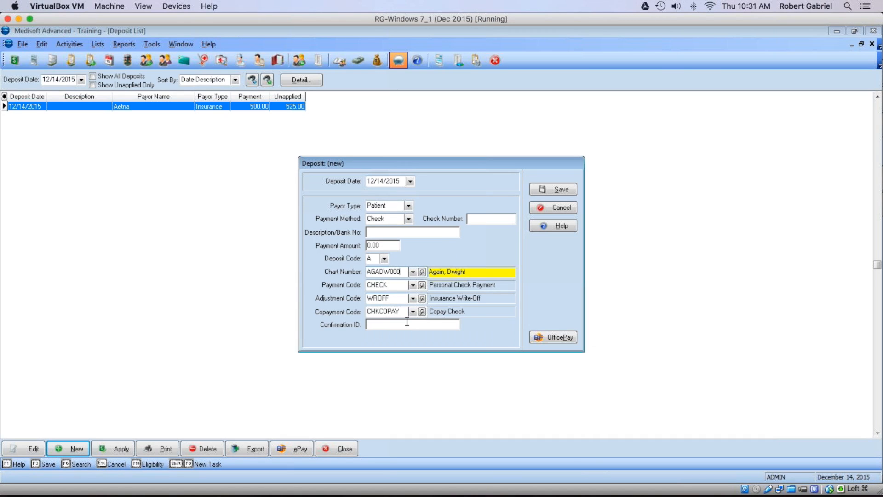
{"action": "left_click", "coordinate": [369, 297]}
{"action": "left_click", "coordinate": [412, 298]}
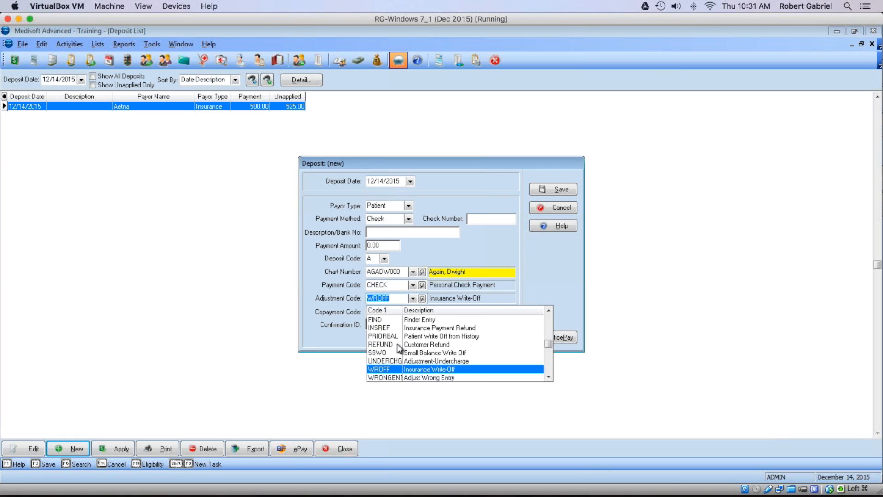
{"action": "left_click", "coordinate": [396, 345]}
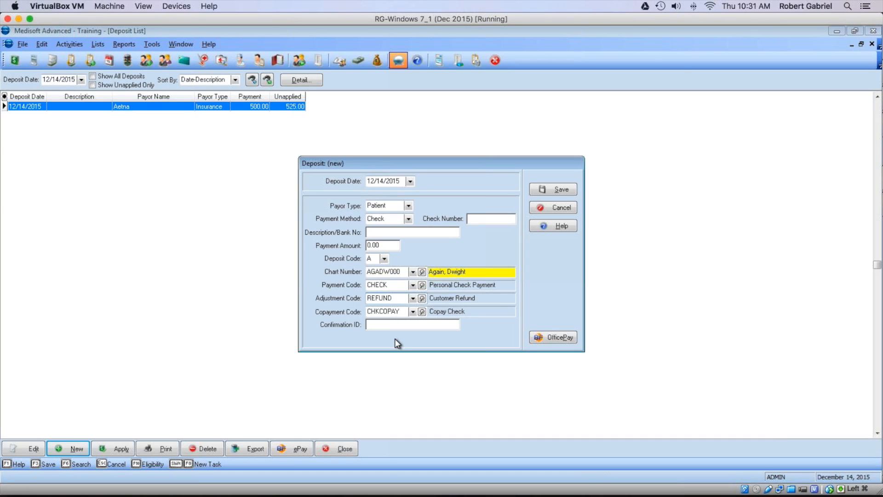
Examine the general settings of the REFUND adjustment code, including its Make Adjustment Negative option, and leave without saving.
{"action": "right_click", "coordinate": [385, 299]}
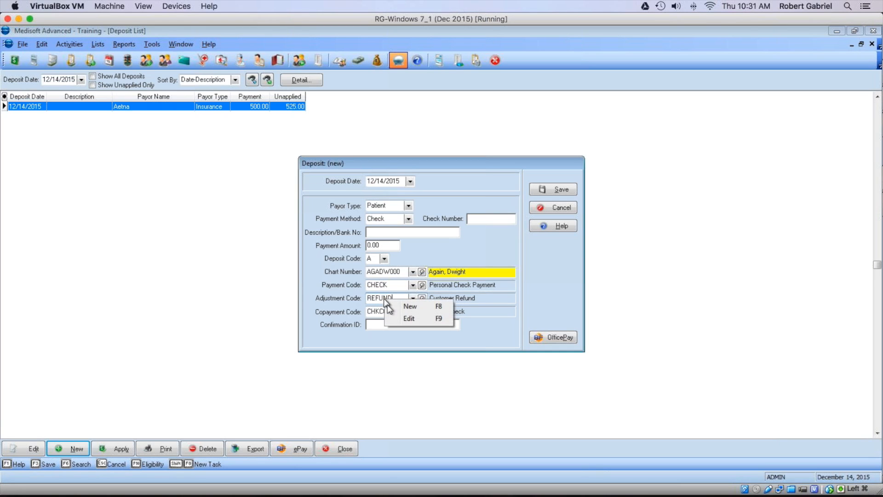
{"action": "left_click", "coordinate": [401, 317]}
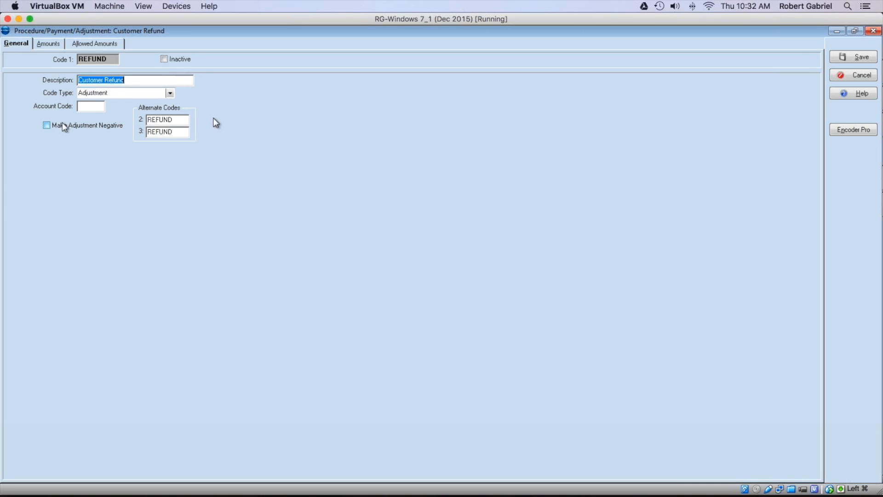
{"action": "left_click", "coordinate": [854, 73]}
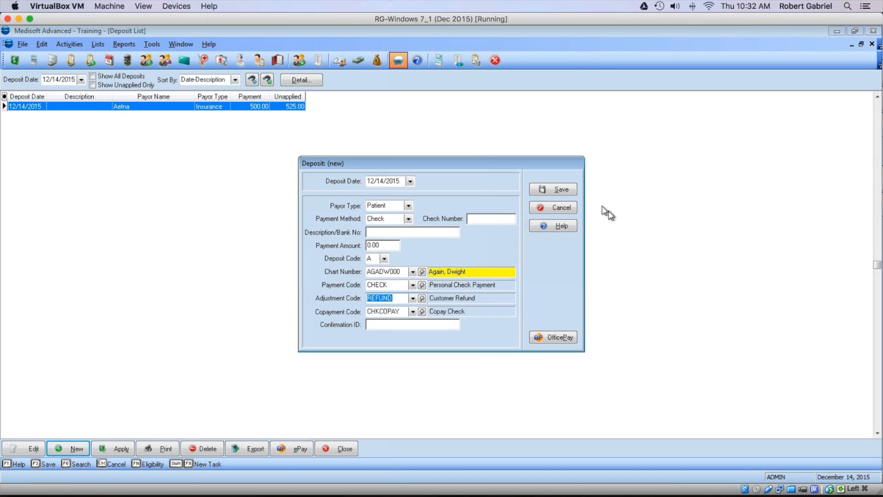
Save the new patient deposit, reopen it to set the payment amount to 25, and save it again.
{"action": "left_click", "coordinate": [554, 188]}
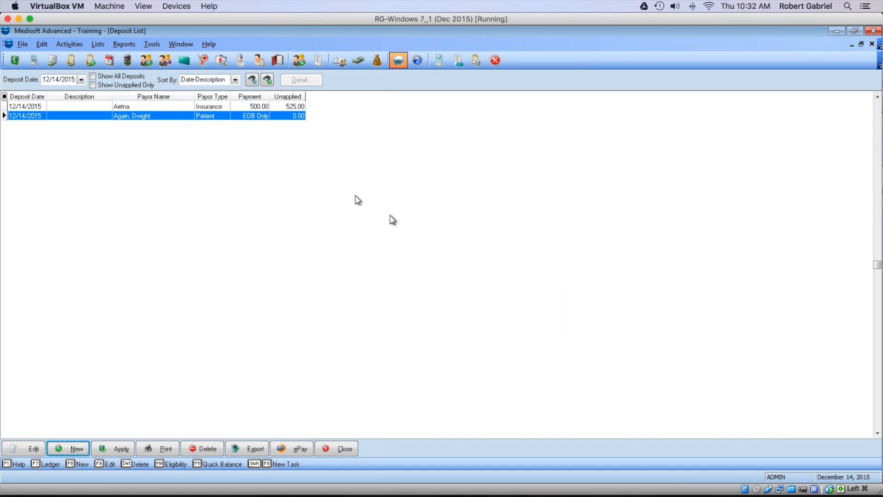
{"action": "double_click", "coordinate": [209, 117]}
{"action": "left_click_drag", "start_coordinate": [385, 246], "coordinate": [343, 241]}
{"action": "type", "text": "25"}
{"action": "left_click", "coordinate": [560, 189]}
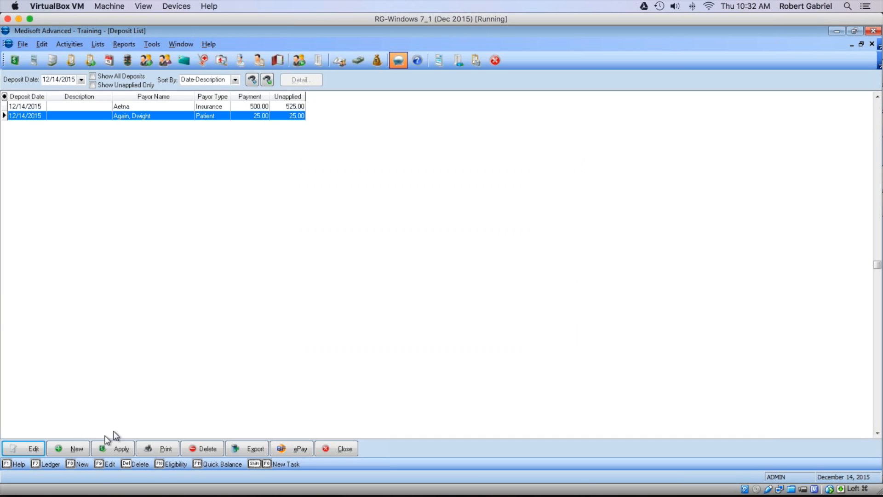
Try applying the patient deposit with a REFUND adjustment of 10 on the 11/21/2009 charge 99213, and close without saving.
{"action": "left_click", "coordinate": [119, 449]}
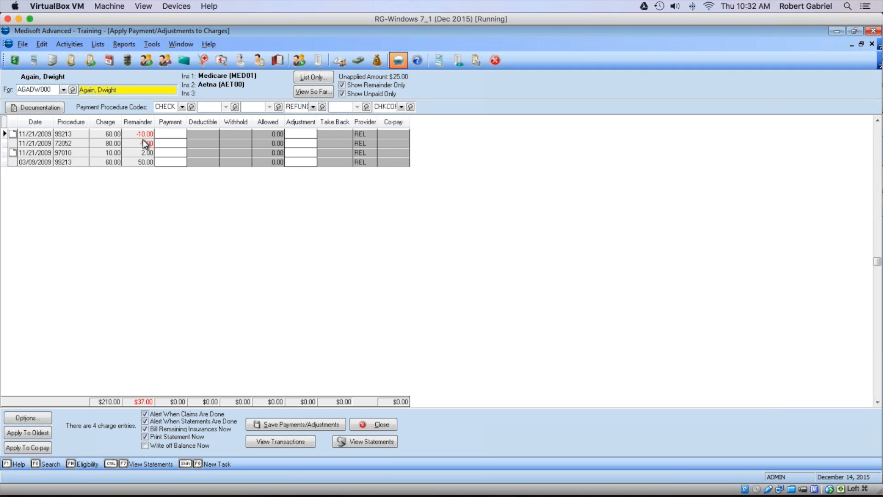
{"action": "left_click", "coordinate": [301, 137]}
{"action": "type", "text": "10"}
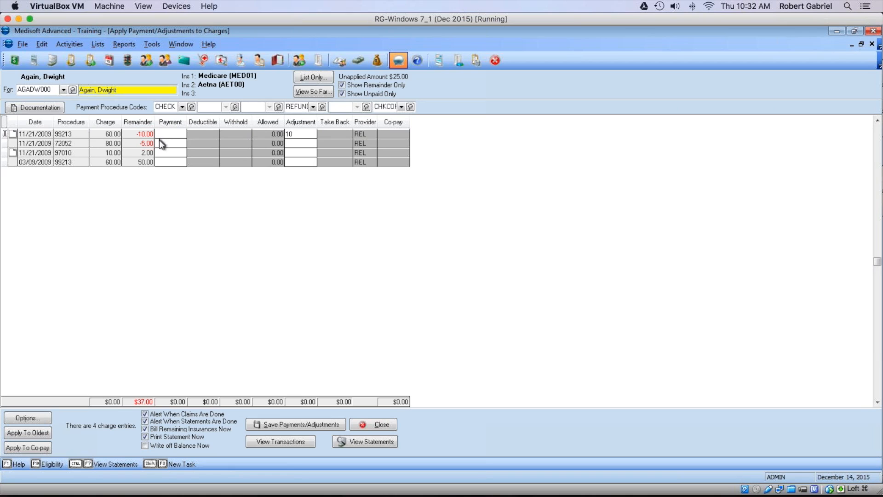
{"action": "left_click", "coordinate": [160, 150]}
{"action": "left_click", "coordinate": [371, 425]}
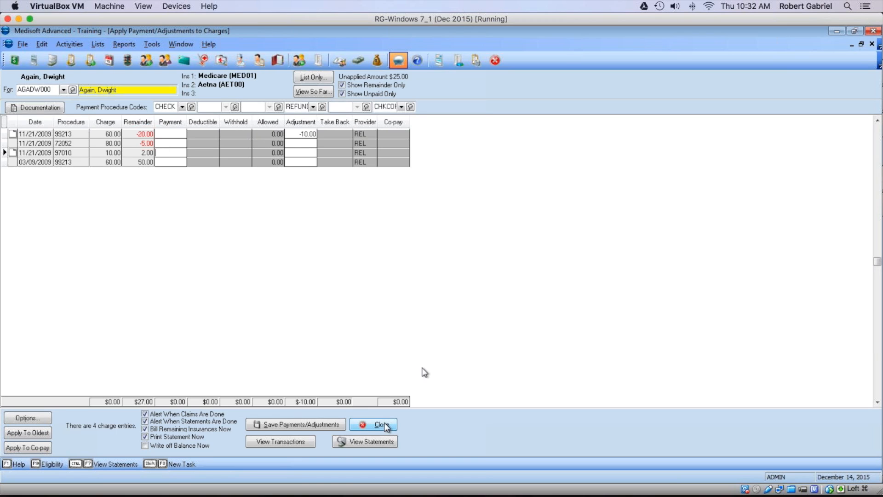
{"action": "left_click", "coordinate": [462, 275]}
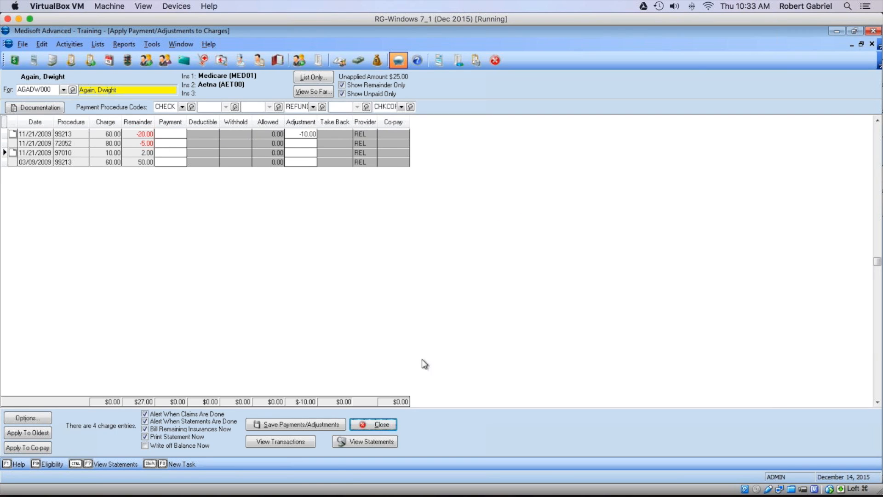
{"action": "left_click", "coordinate": [374, 424]}
{"action": "left_click", "coordinate": [417, 276]}
Close the Deposit List and open Transaction Entry for the same patient's chart.
{"action": "left_click", "coordinate": [338, 448]}
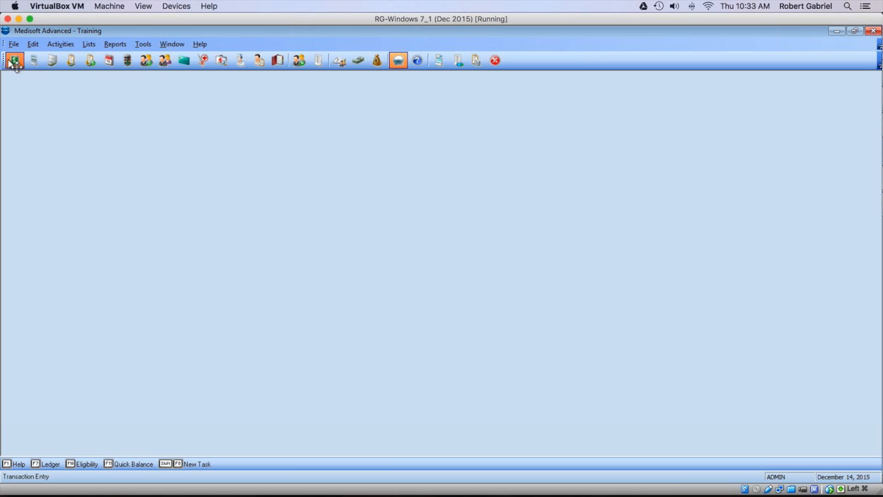
{"action": "left_click", "coordinate": [14, 64]}
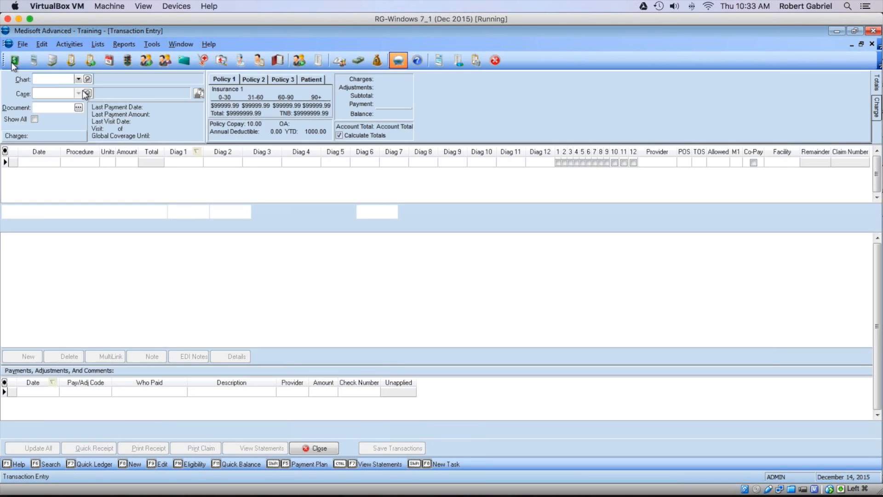
{"action": "left_click", "coordinate": [77, 79]}
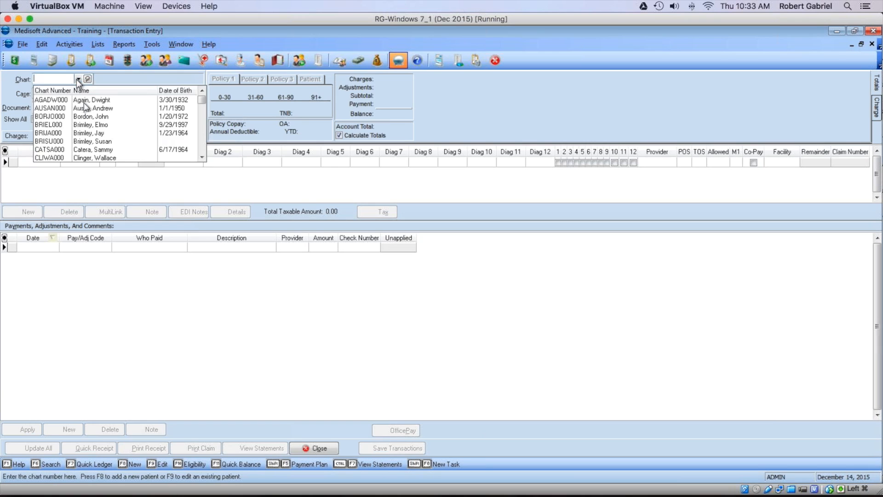
{"action": "left_click", "coordinate": [76, 106]}
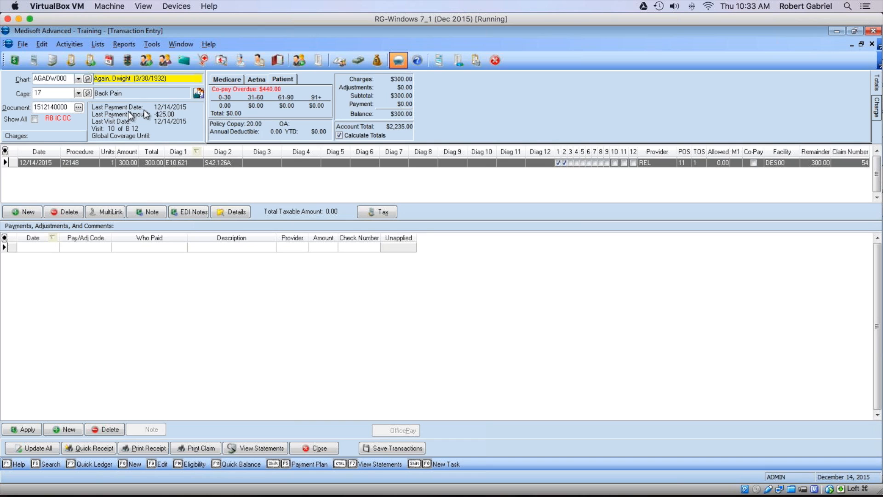
Dismiss the case note and open the patient's document dated 10/9/2015.
{"action": "left_click", "coordinate": [79, 107]}
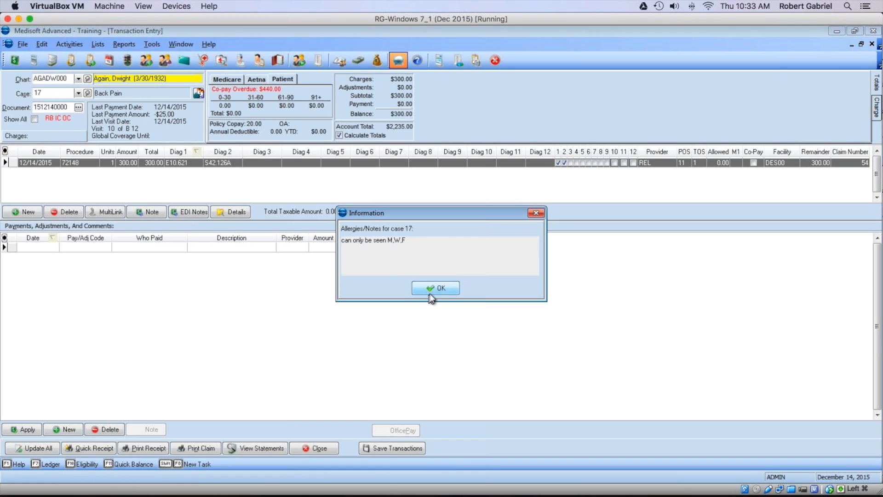
{"action": "left_click", "coordinate": [430, 290]}
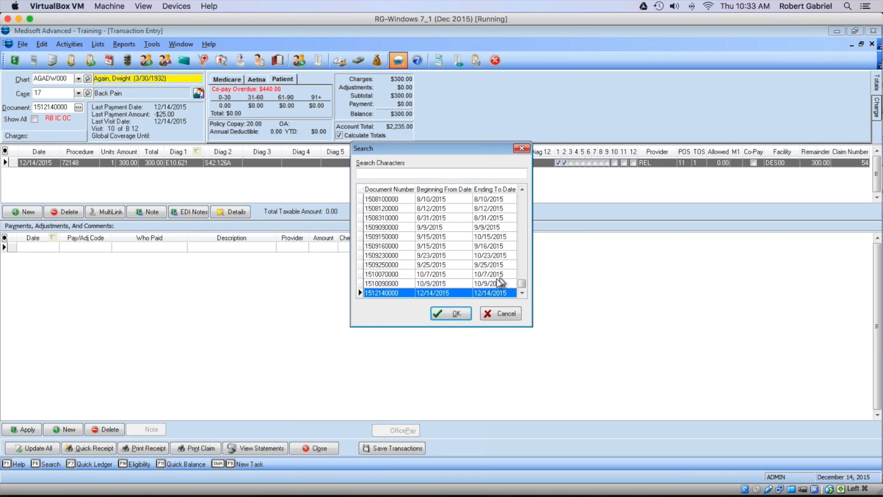
{"action": "left_click", "coordinate": [464, 283]}
{"action": "left_click", "coordinate": [454, 313]}
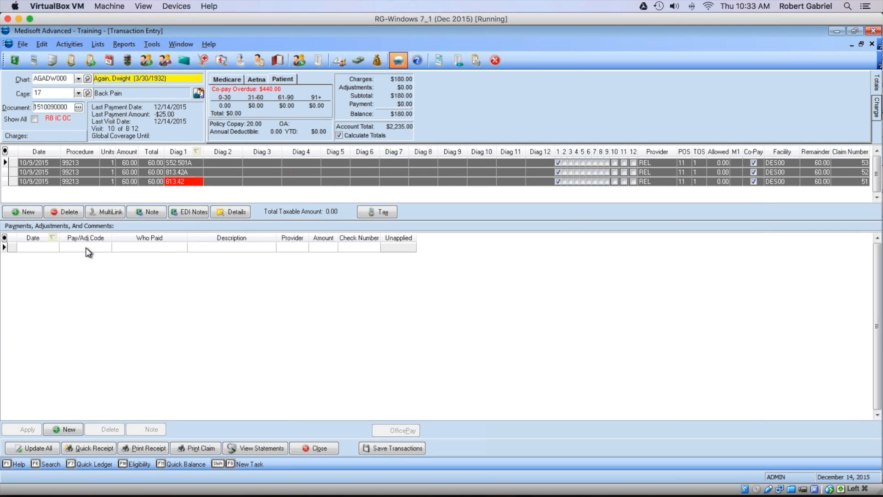
Find the case by transaction date and load the document containing the 12/4/2009 MP payment of $63.00.
{"action": "left_click", "coordinate": [198, 93]}
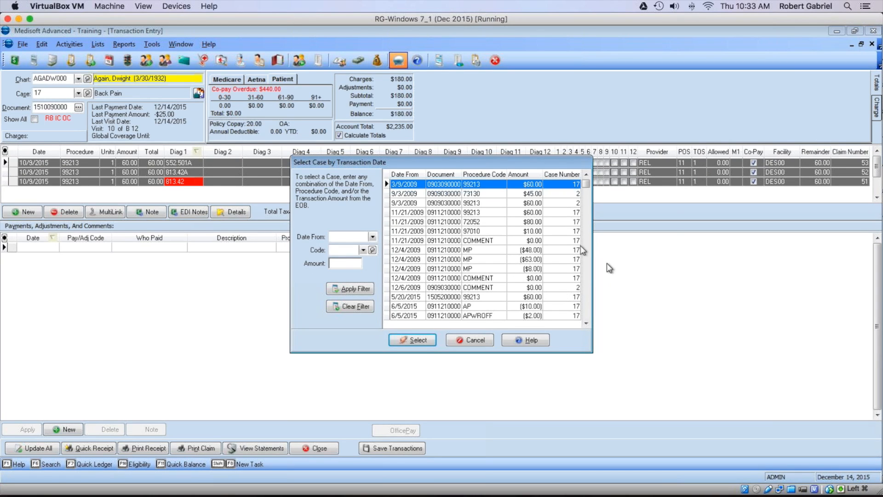
{"action": "left_click", "coordinate": [498, 260]}
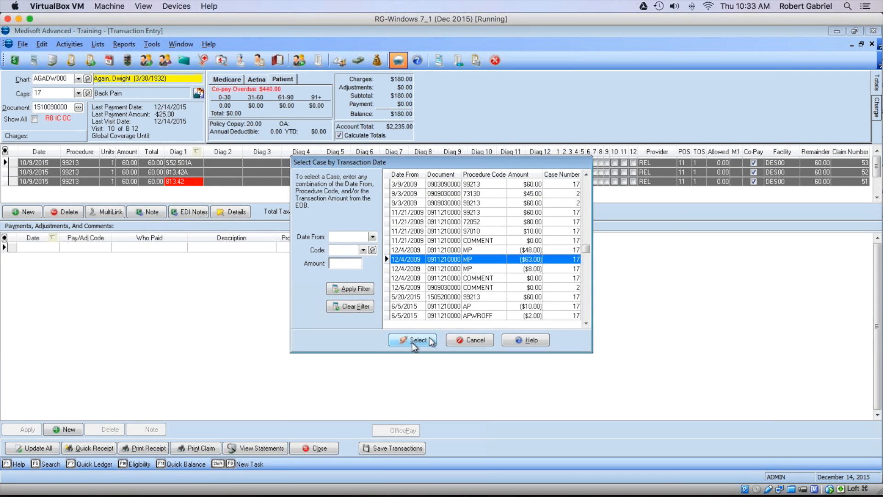
{"action": "left_click", "coordinate": [412, 341]}
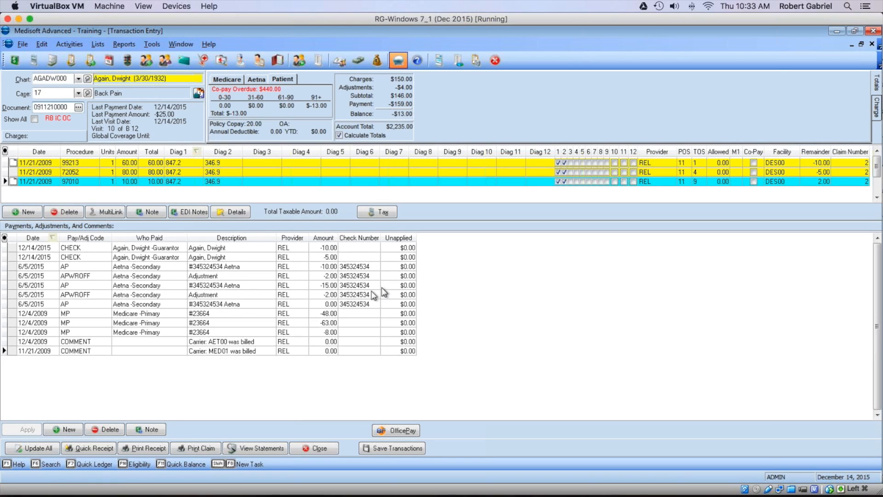
{"action": "left_click", "coordinate": [222, 287]}
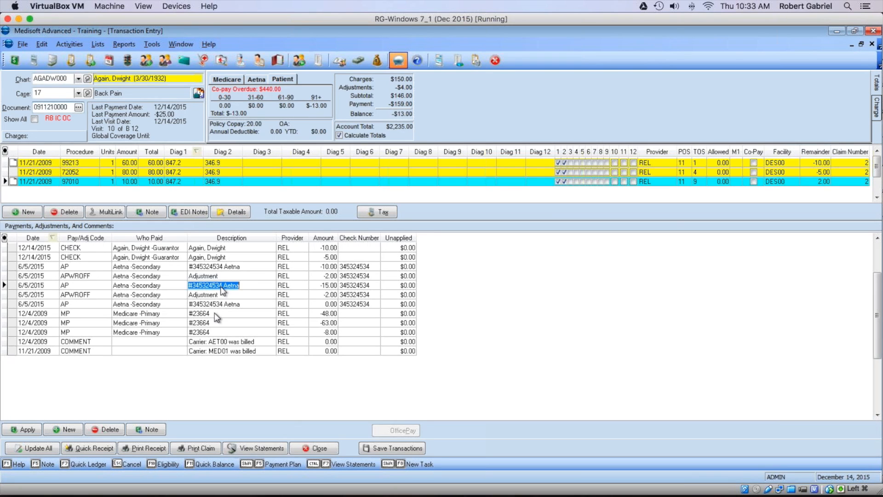
Add a REFUND entry dated 12/14/2015 to the payments and adjustments, with the guarantor as payer and an amount of 20.
{"action": "left_click", "coordinate": [69, 429]}
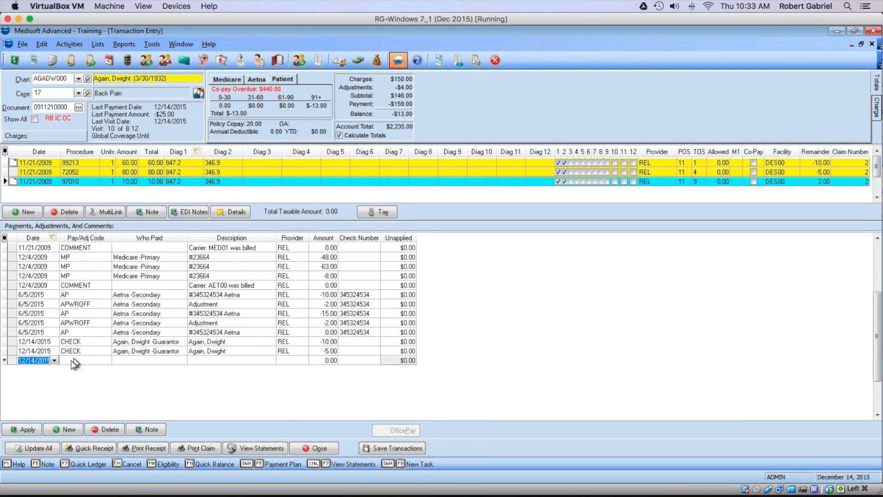
{"action": "left_click", "coordinate": [76, 362]}
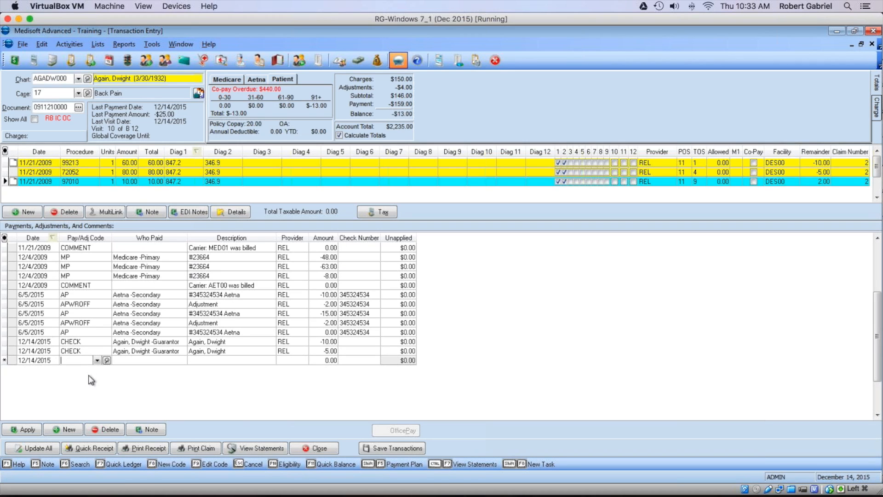
{"action": "type", "text": "REFUND"}
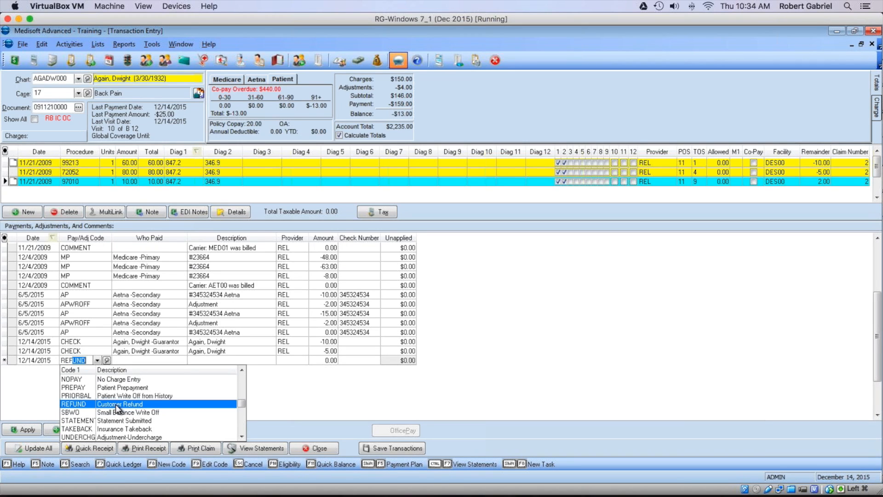
{"action": "left_click", "coordinate": [115, 404]}
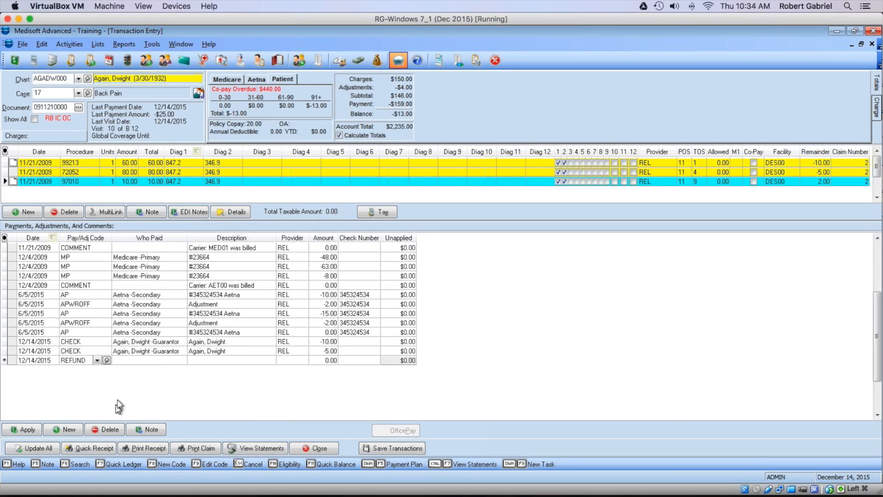
{"action": "left_click", "coordinate": [188, 362]}
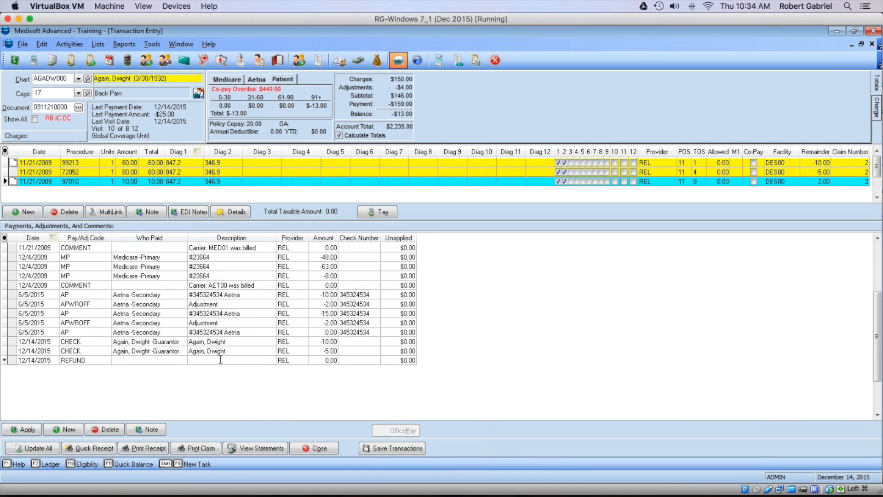
{"action": "left_click", "coordinate": [160, 360]}
{"action": "left_click", "coordinate": [183, 362]}
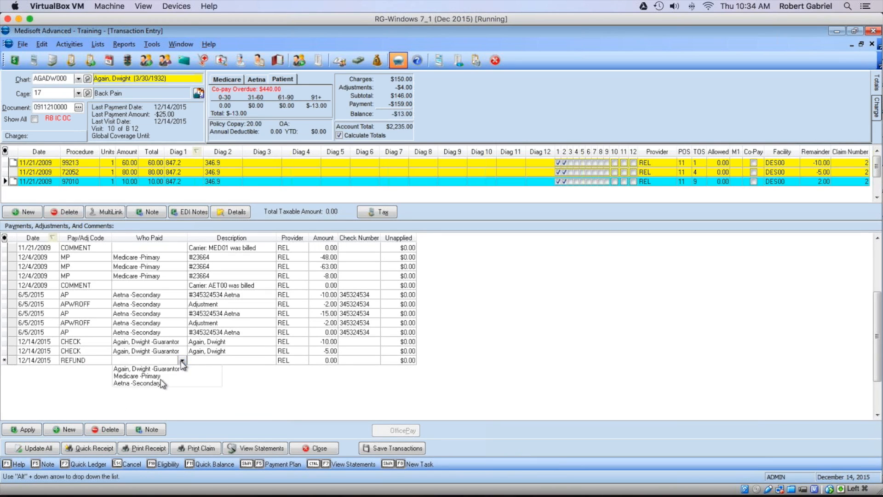
{"action": "left_click", "coordinate": [143, 369]}
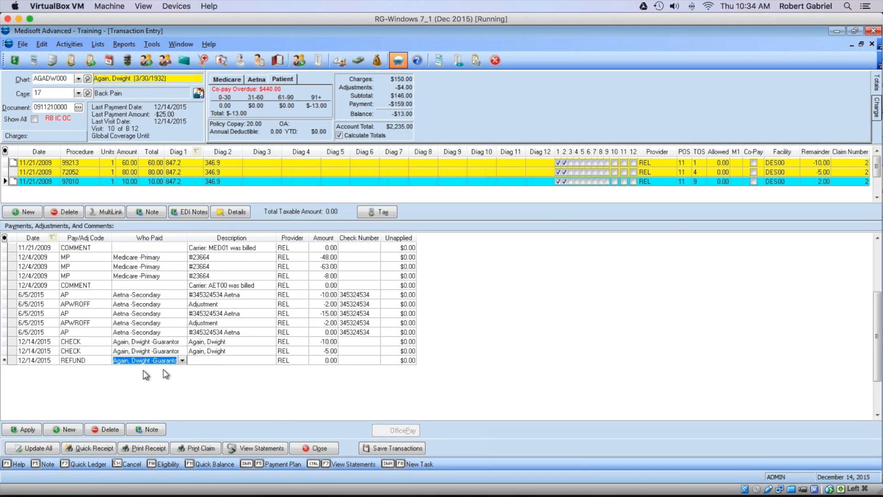
{"action": "left_click", "coordinate": [328, 362]}
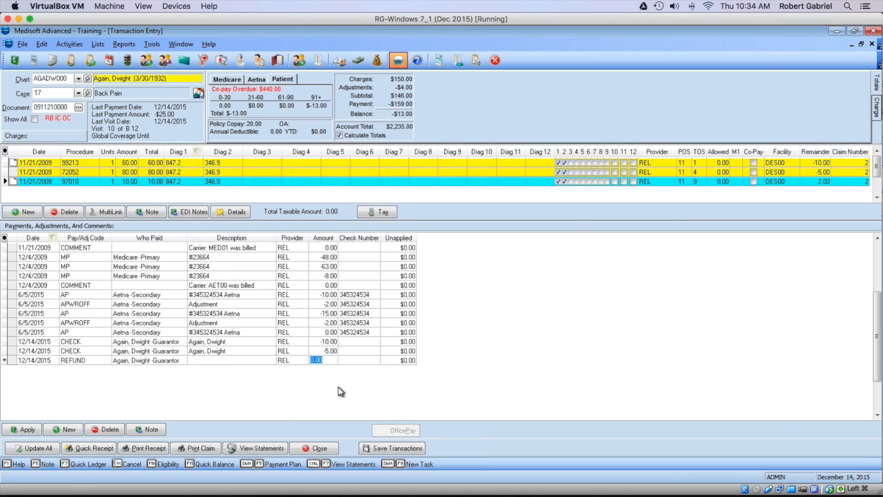
{"action": "type", "text": "20"}
Apply the refund to the 11/21/2009 charges, with 10 on procedure 99213 and 5 on procedure 72052.
{"action": "left_click", "coordinate": [17, 430]}
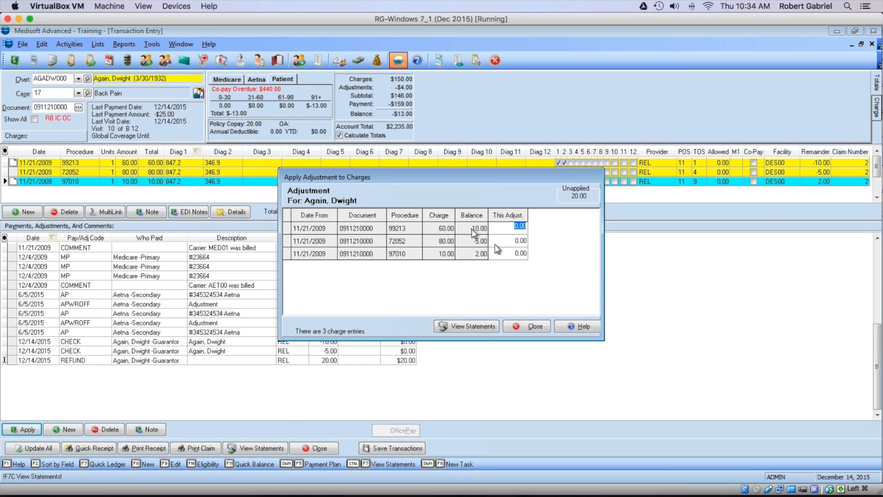
{"action": "type", "text": "10"}
{"action": "key", "text": "Tab"}
{"action": "type", "text": "5"}
Try a refund adjustment of 2 on procedure 97010, and reset it to 0.00.
{"action": "left_click", "coordinate": [510, 256]}
{"action": "type", "text": "2"}
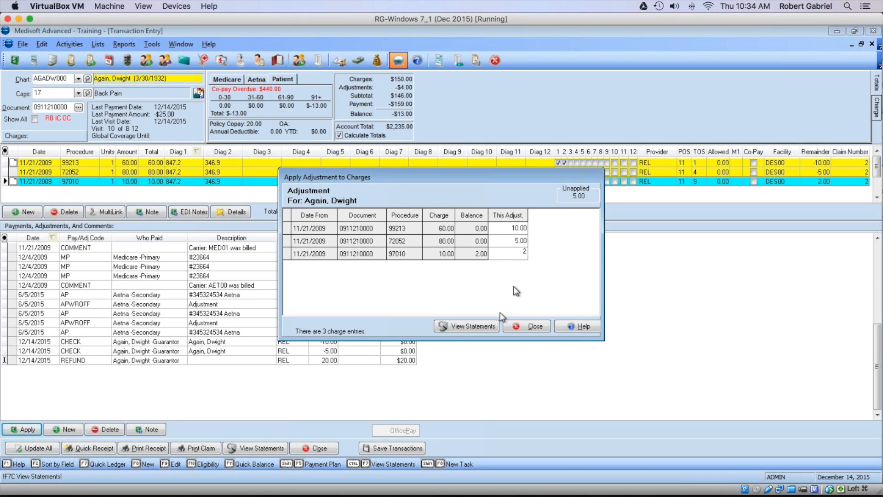
{"action": "left_click", "coordinate": [516, 244]}
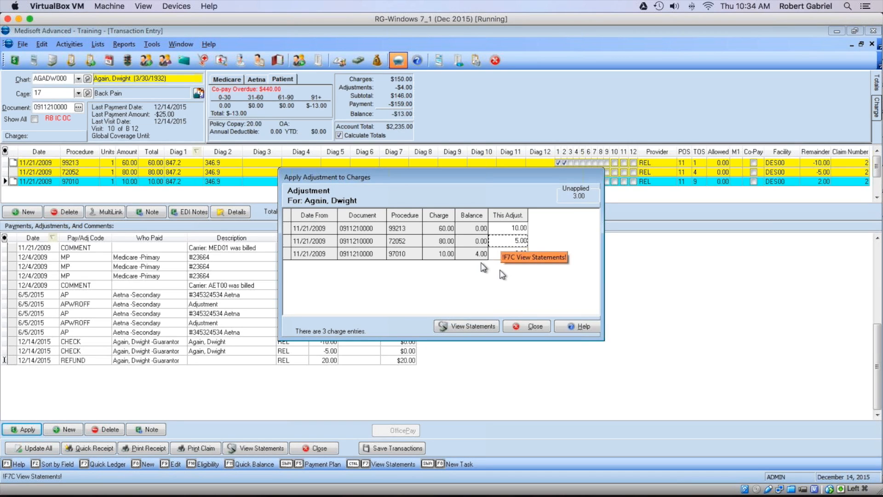
{"action": "left_click", "coordinate": [491, 255]}
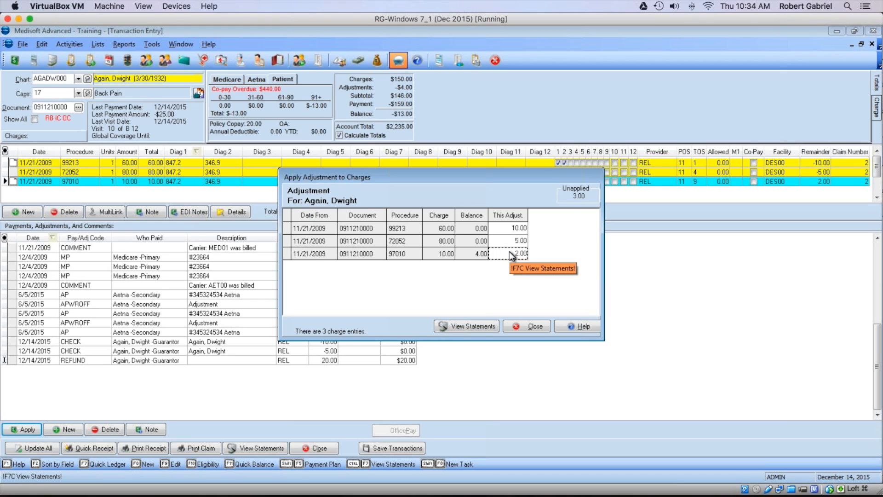
{"action": "left_click", "coordinate": [503, 254]}
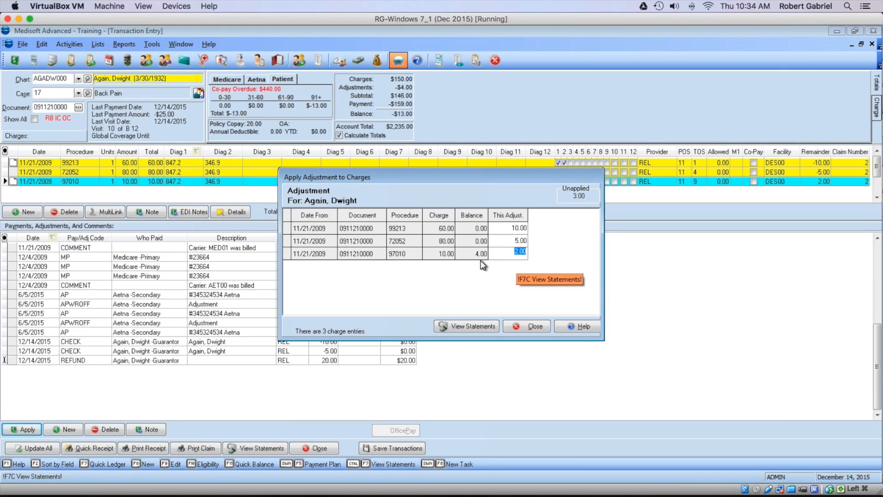
{"action": "type", "text": "5"}
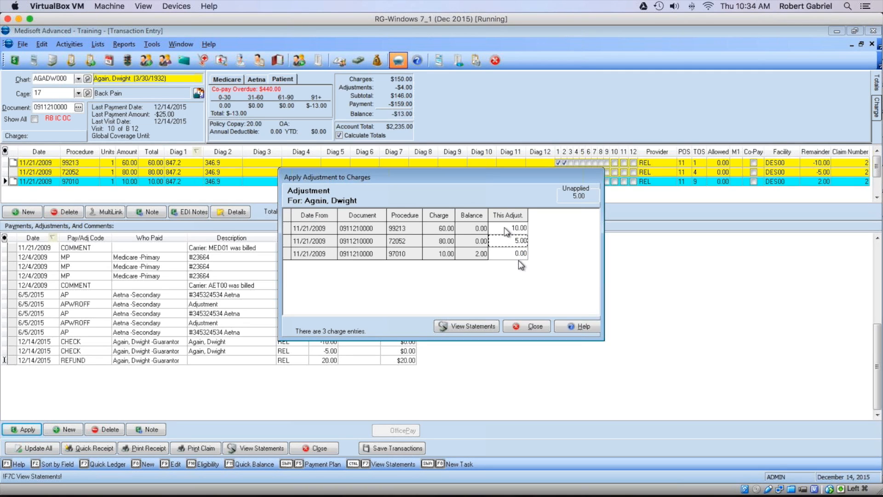
Close the refund's charge application, save the transactions and dismiss the message.
{"action": "left_click", "coordinate": [518, 241]}
{"action": "left_click", "coordinate": [525, 326]}
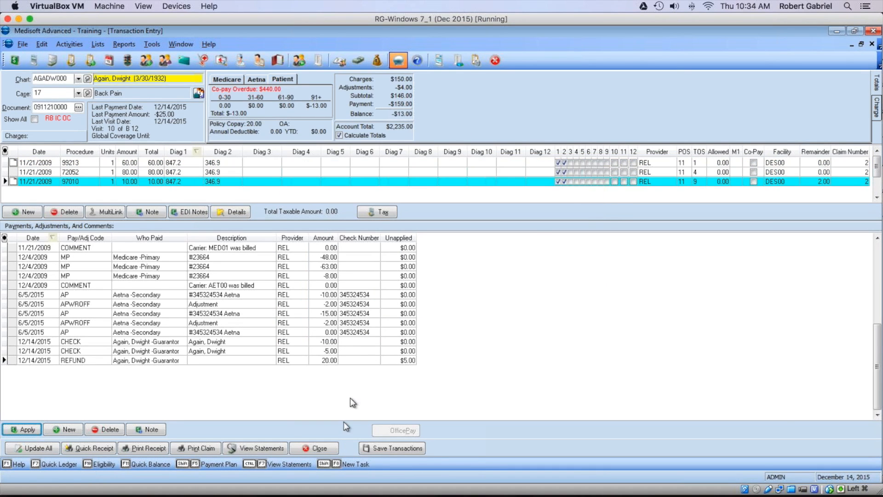
{"action": "left_click", "coordinate": [396, 448]}
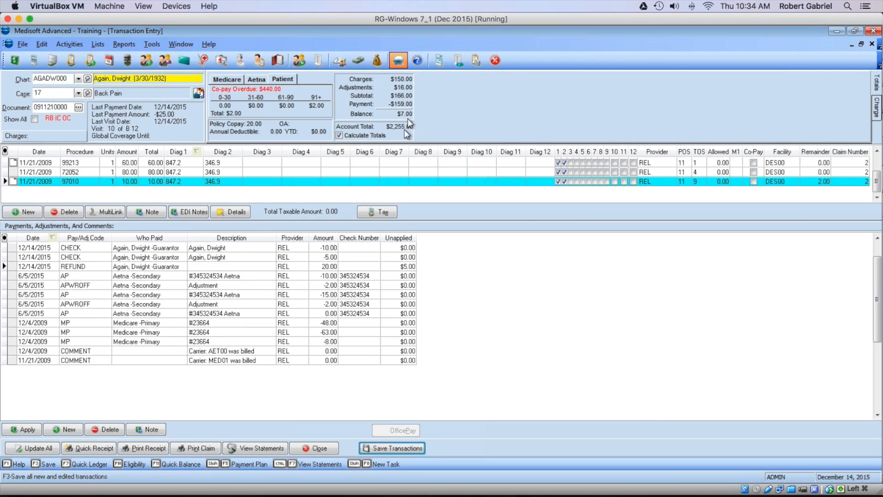
{"action": "left_click", "coordinate": [453, 274]}
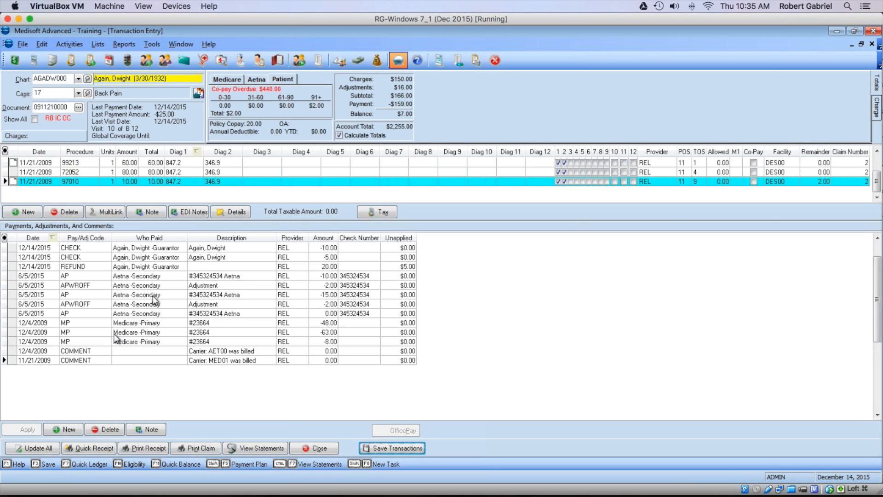
Enter "chk 8678798" as the description of the REFUND entry.
{"action": "left_click", "coordinate": [195, 268]}
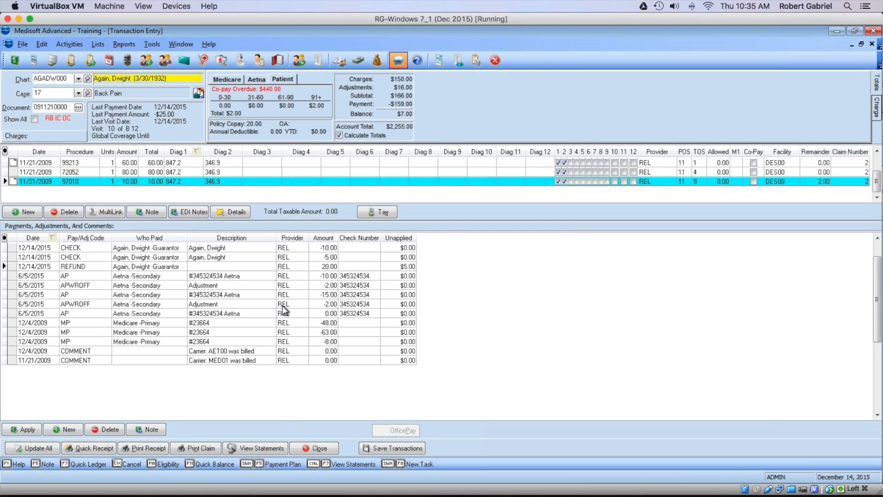
{"action": "type", "text": "chk 8678798"}
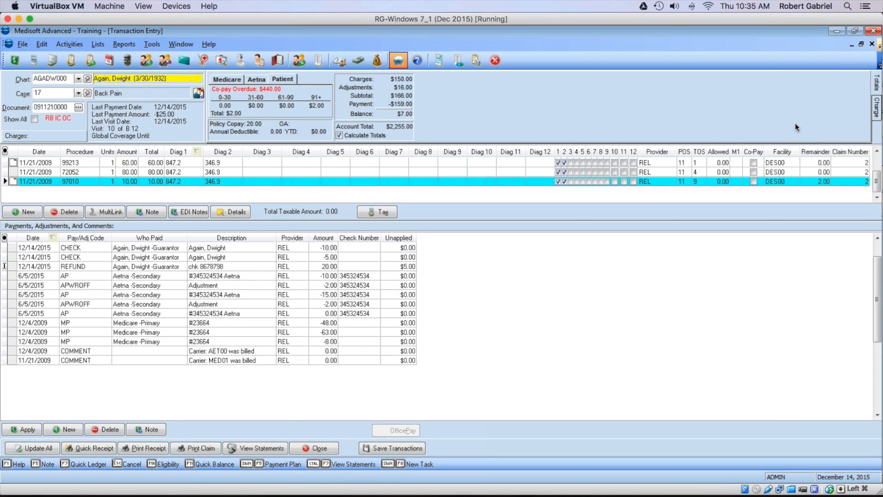
Examine the data entry, payment application, aging, billing and general settings in Program Options, and close them without saving.
{"action": "left_click", "coordinate": [23, 44]}
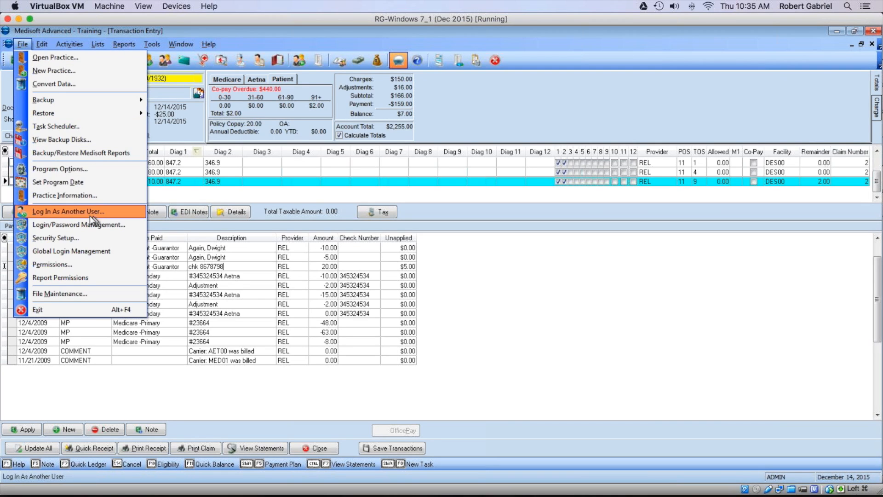
{"action": "left_click", "coordinate": [71, 167]}
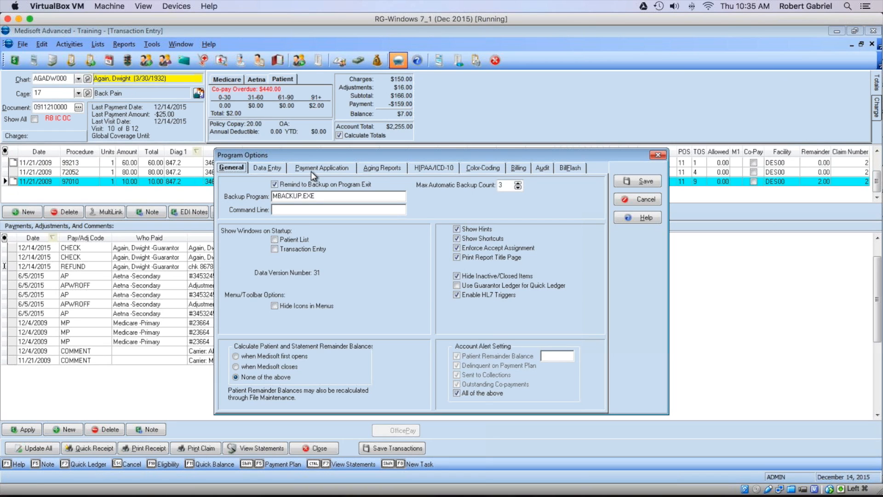
{"action": "left_click", "coordinate": [312, 169]}
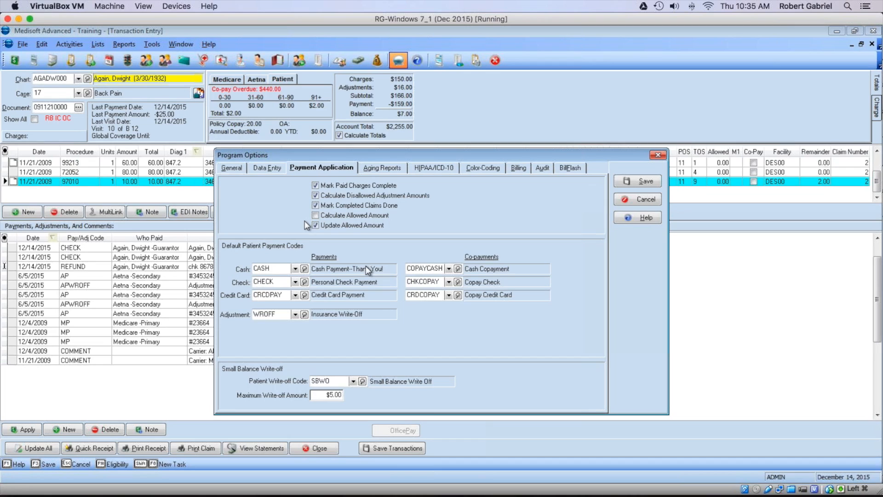
{"action": "left_click", "coordinate": [266, 168]}
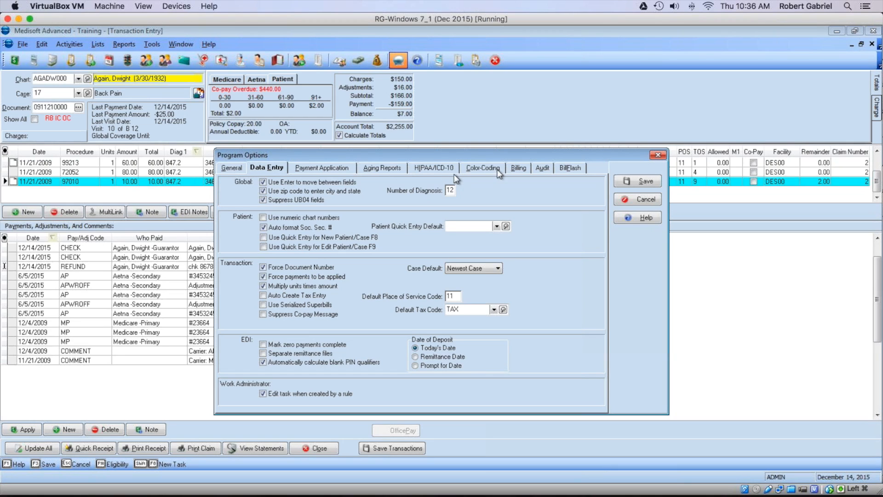
{"action": "left_click", "coordinate": [302, 172]}
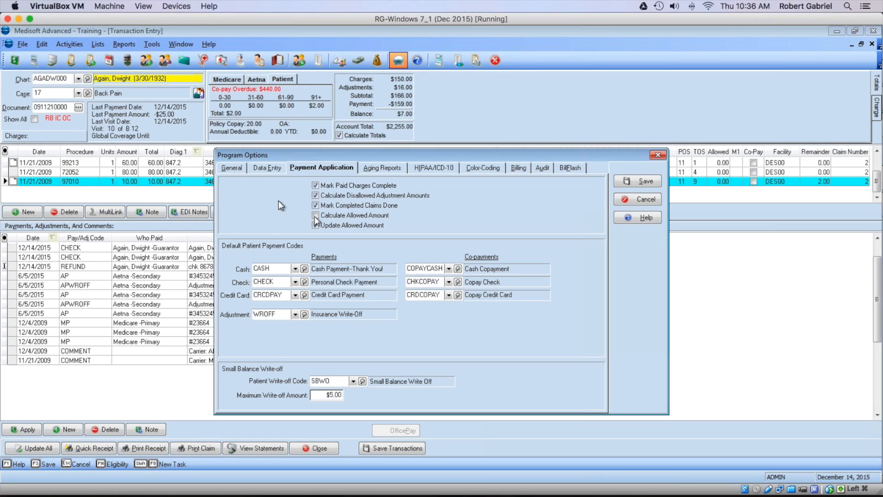
{"action": "left_click", "coordinate": [518, 168]}
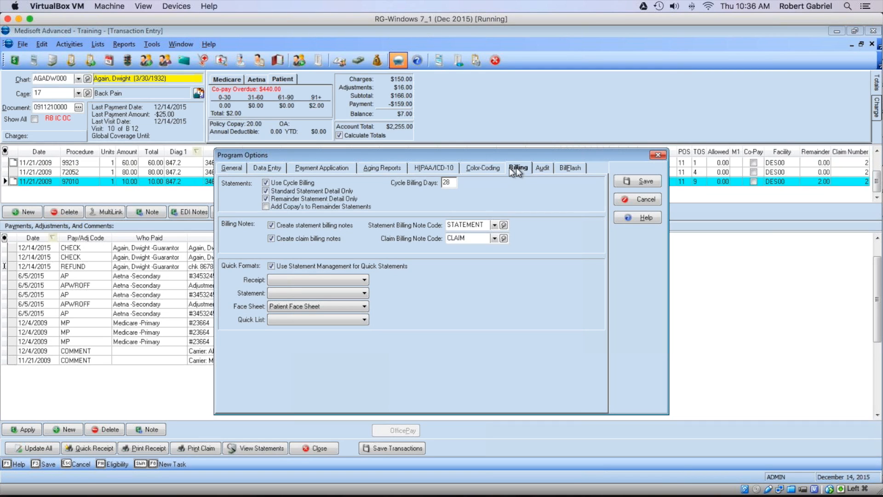
{"action": "left_click", "coordinate": [226, 169]}
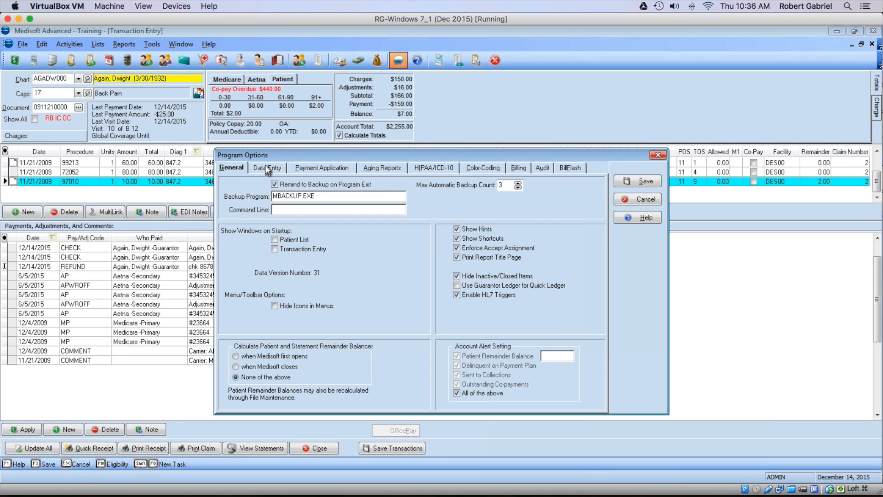
{"action": "left_click", "coordinate": [268, 168]}
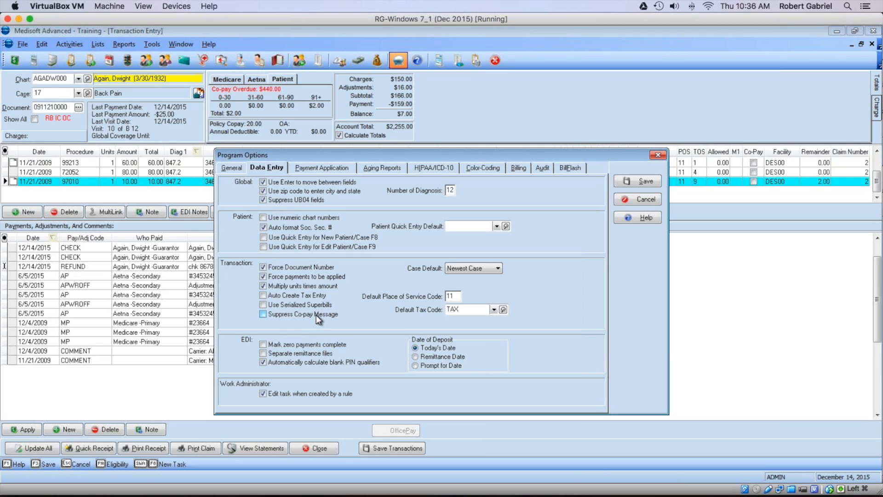
{"action": "left_click", "coordinate": [309, 169]}
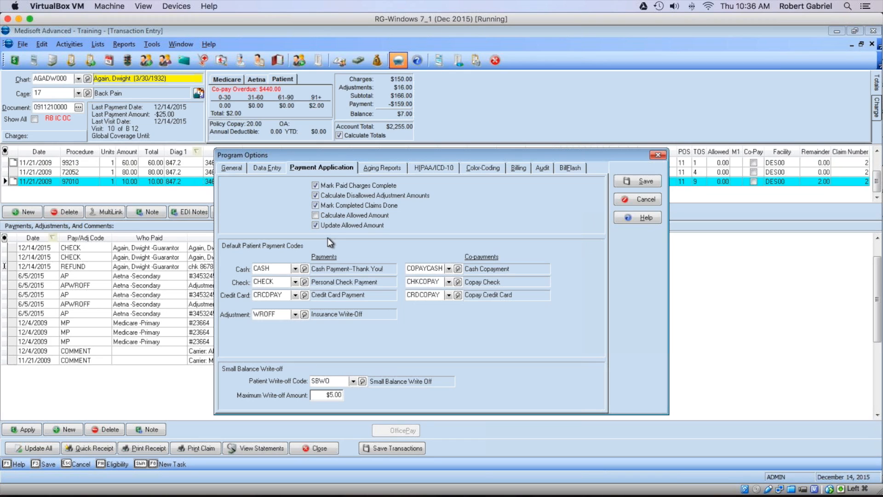
{"action": "left_click", "coordinate": [402, 169]}
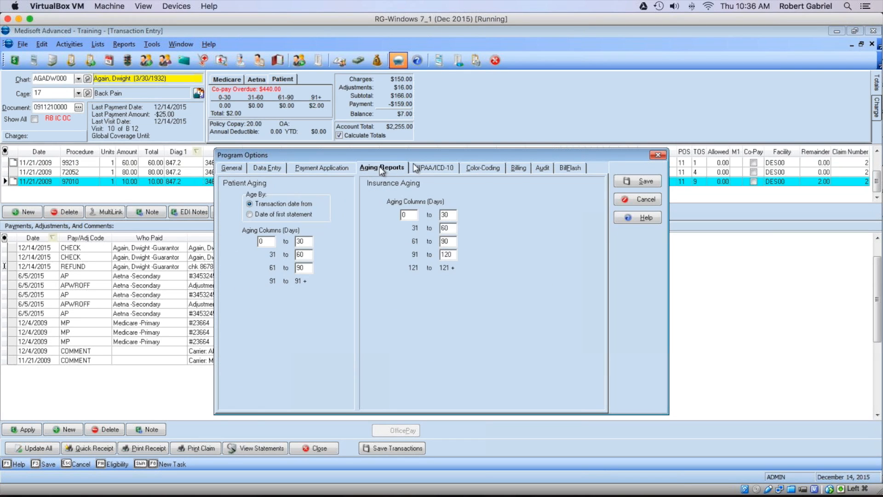
{"action": "left_click", "coordinate": [481, 168]}
{"action": "left_click", "coordinate": [521, 167]}
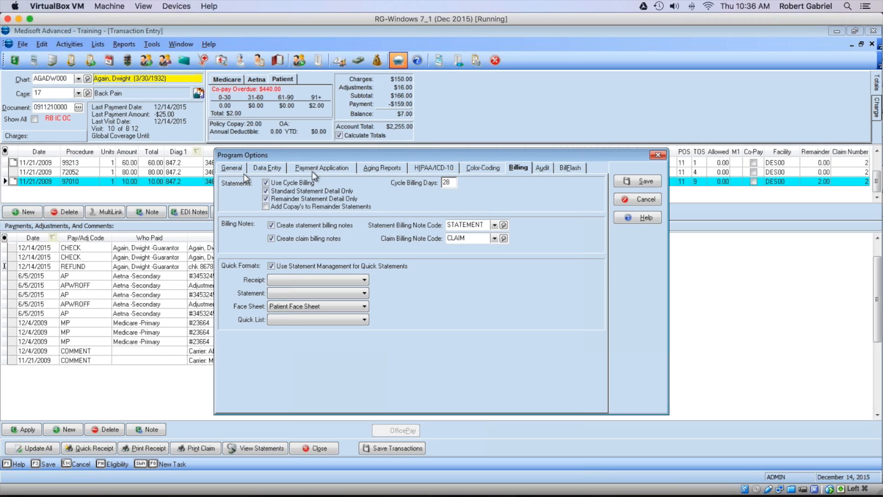
{"action": "left_click", "coordinate": [264, 167]}
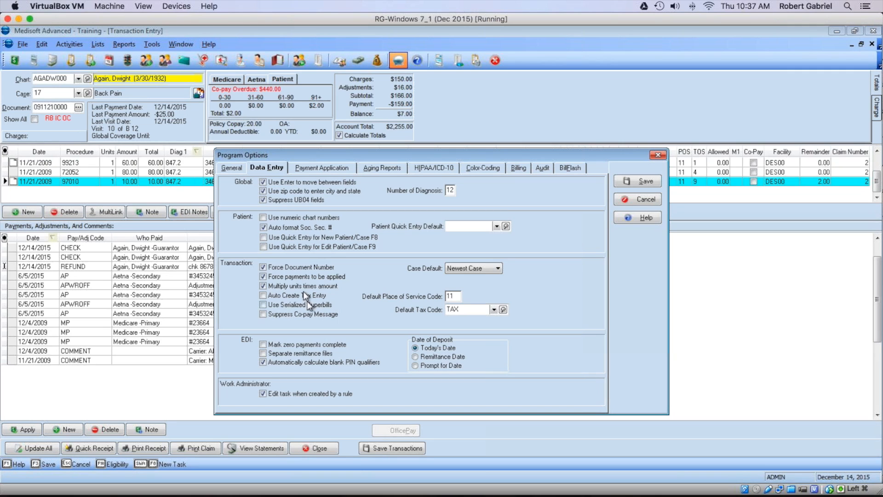
{"action": "left_click", "coordinate": [637, 199]}
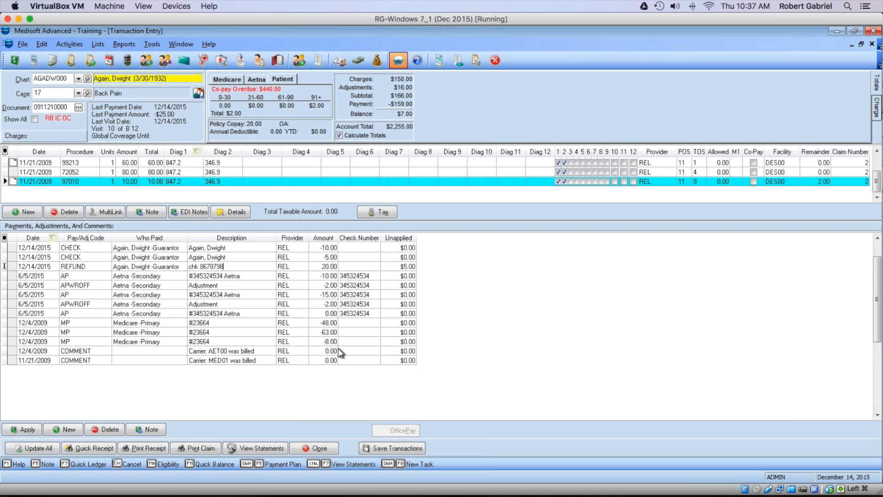
Reopen Program Options to review the general settings, and close them without saving.
{"action": "left_click", "coordinate": [23, 45]}
{"action": "left_click", "coordinate": [62, 170]}
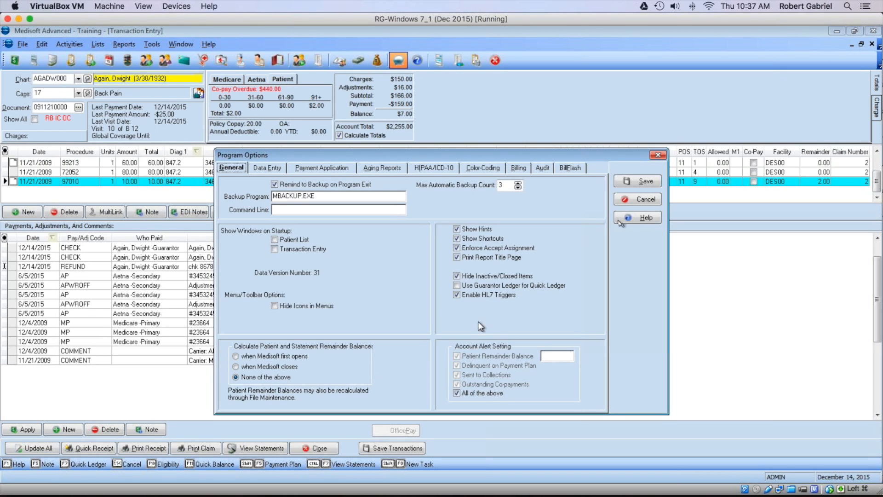
{"action": "left_click", "coordinate": [657, 201]}
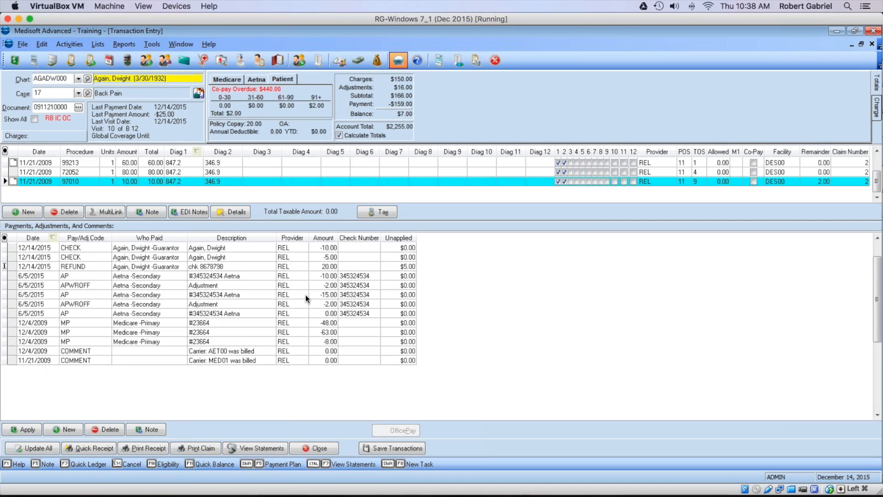
Try to show all of the case's transactions and to search for another document.
{"action": "left_click", "coordinate": [35, 119]}
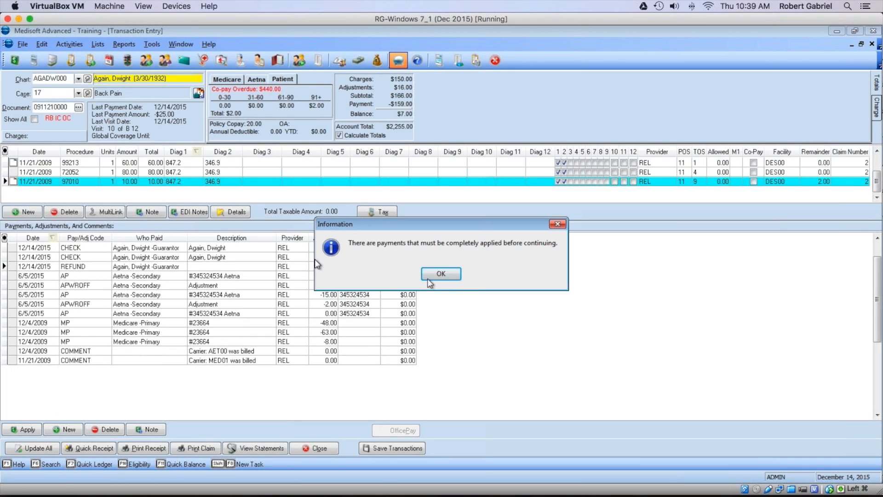
{"action": "left_click", "coordinate": [427, 278]}
{"action": "left_click", "coordinate": [79, 108]}
{"action": "left_click", "coordinate": [447, 277]}
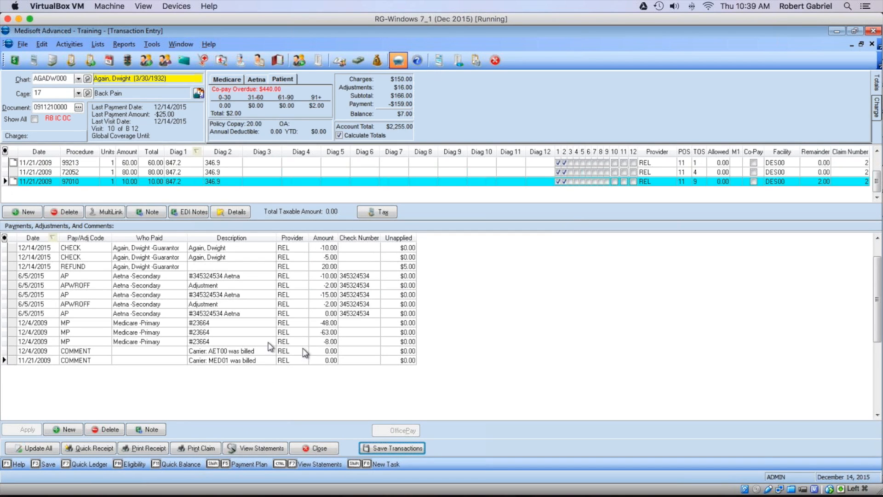
Turn off "Force payments to be applied" in the data entry settings of Program Options and save the options.
{"action": "left_click", "coordinate": [21, 44]}
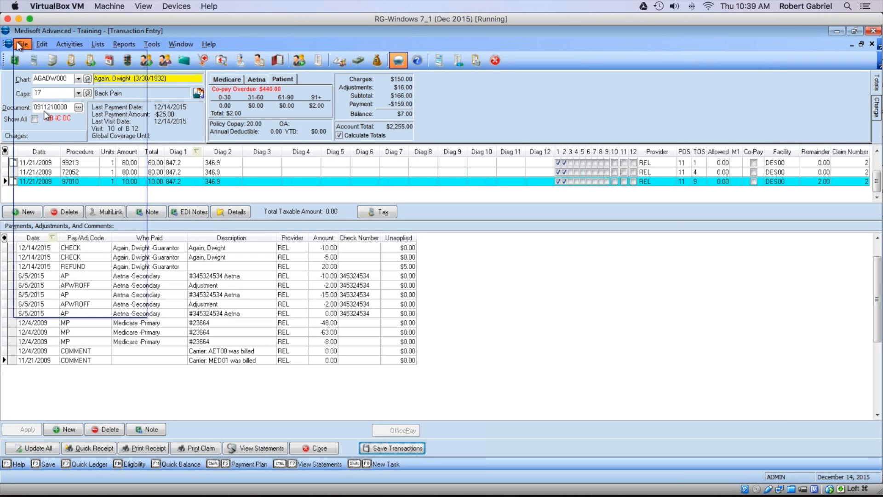
{"action": "left_click", "coordinate": [67, 170]}
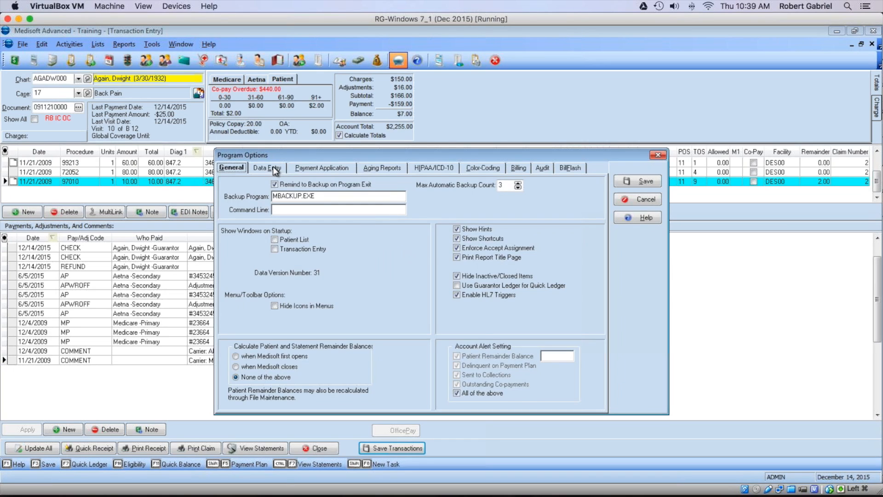
{"action": "left_click", "coordinate": [276, 170]}
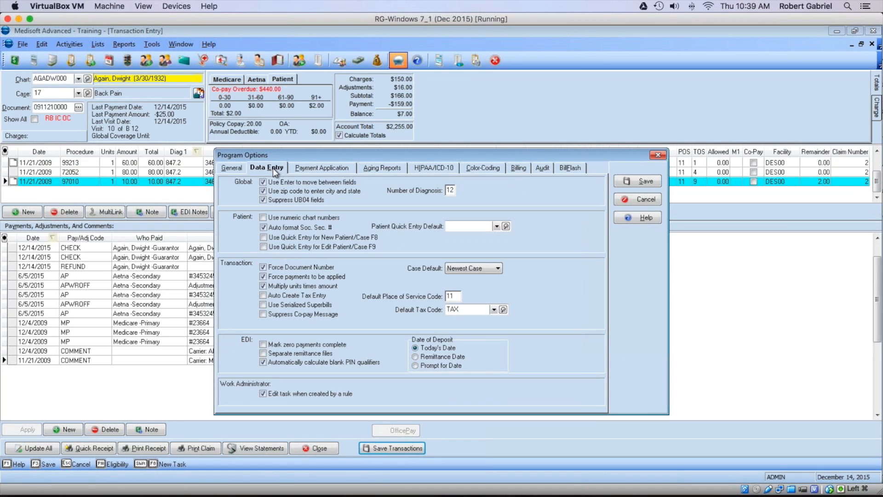
{"action": "left_click", "coordinate": [633, 183]}
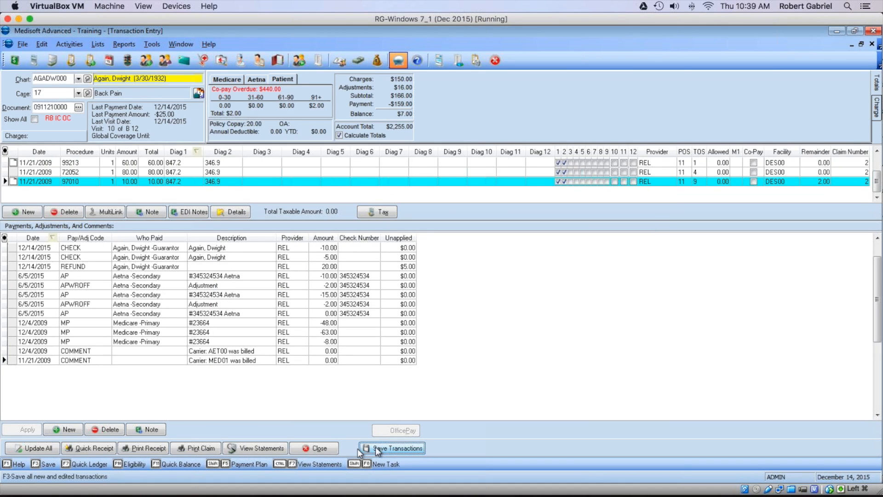
Save the transactions, declining to apply the open payments, and reopen Transaction Entry for the same patient.
{"action": "left_click", "coordinate": [369, 448]}
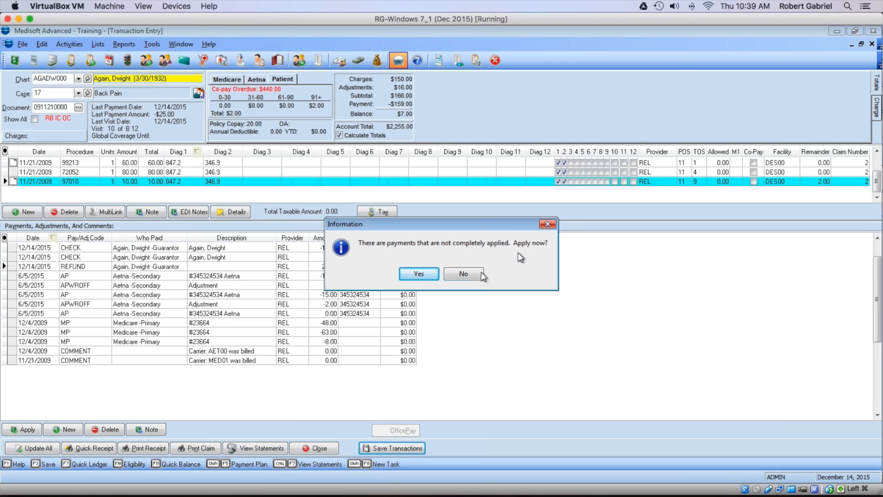
{"action": "left_click", "coordinate": [474, 274]}
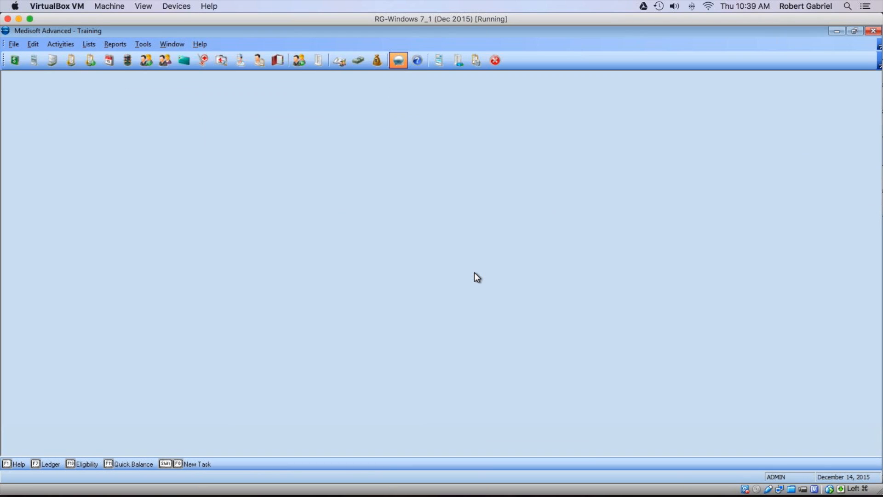
{"action": "left_click", "coordinate": [18, 65]}
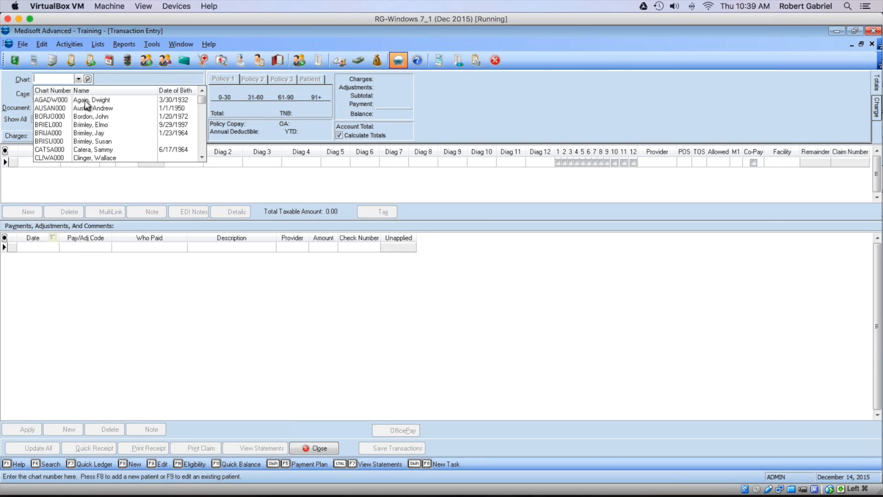
{"action": "left_click", "coordinate": [85, 101]}
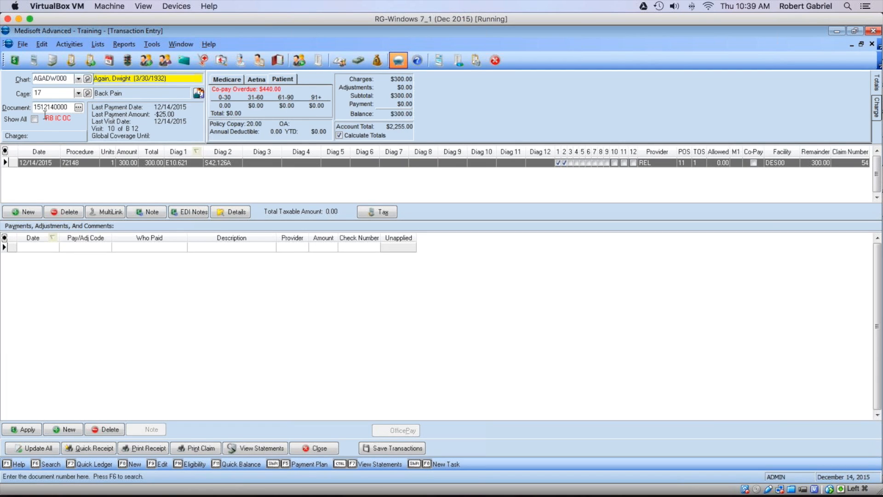
{"action": "left_click", "coordinate": [79, 109]}
{"action": "left_click", "coordinate": [436, 288]}
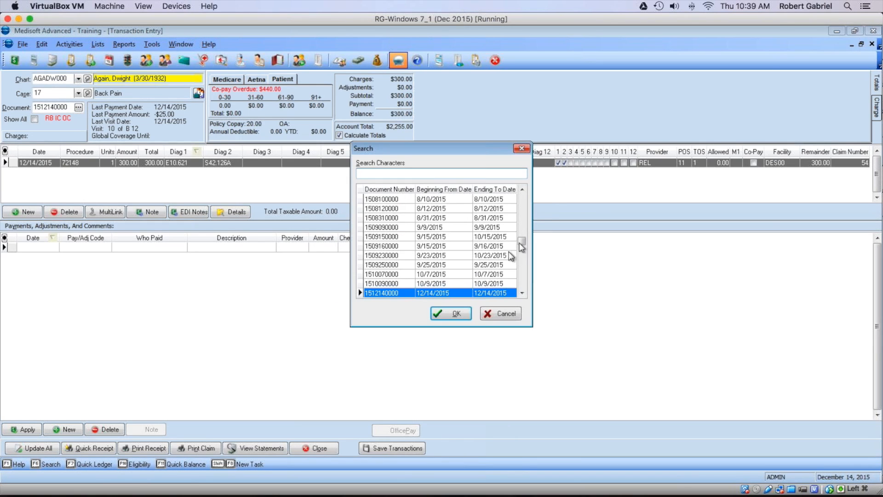
{"action": "left_click", "coordinate": [494, 258]}
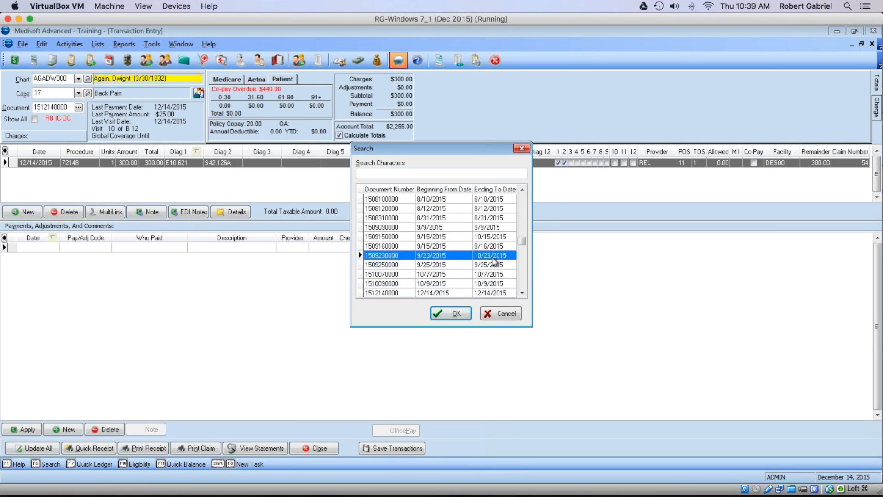
{"action": "left_click", "coordinate": [450, 313]}
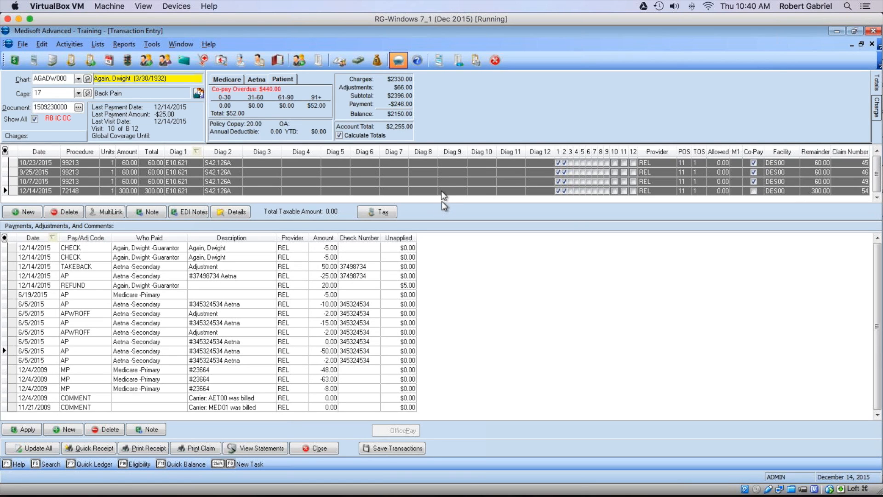
Enlarge the charges area of Transaction Entry and turn off showing all transactions.
{"action": "left_click_drag", "start_coordinate": [442, 213], "coordinate": [445, 288]}
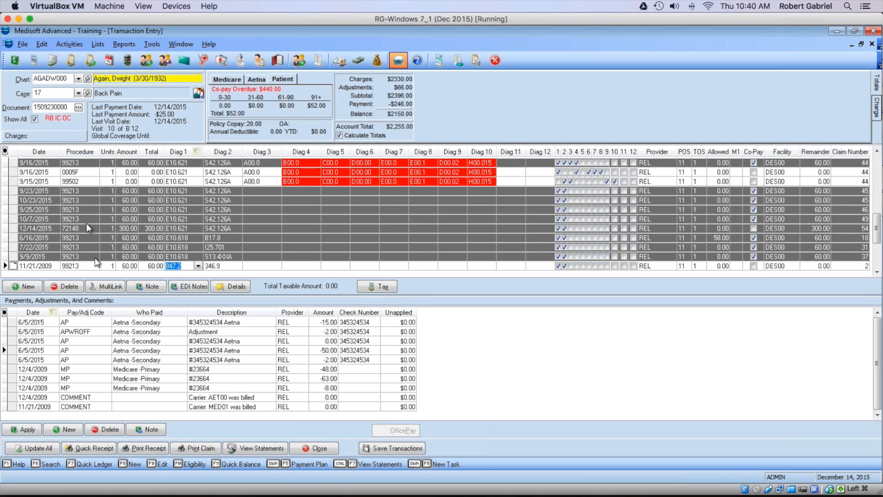
{"action": "left_click", "coordinate": [35, 119]}
{"action": "left_click", "coordinate": [79, 107]}
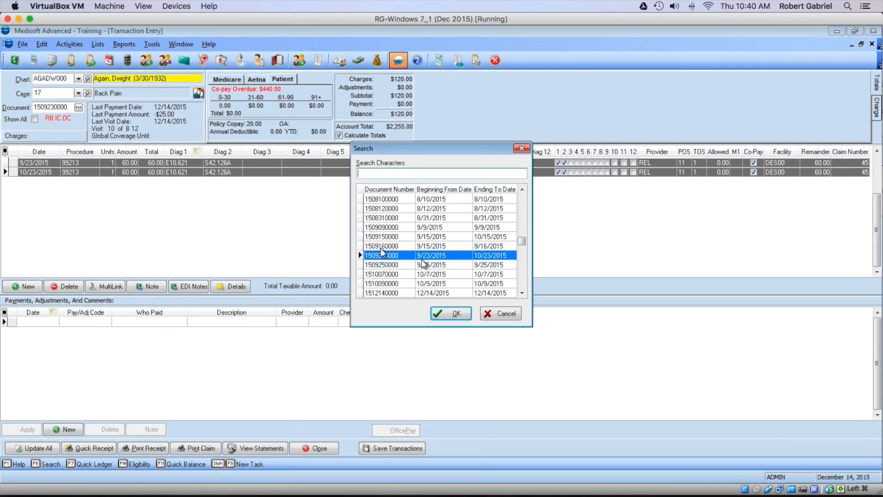
{"action": "left_click", "coordinate": [423, 265]}
{"action": "left_click", "coordinate": [452, 313]}
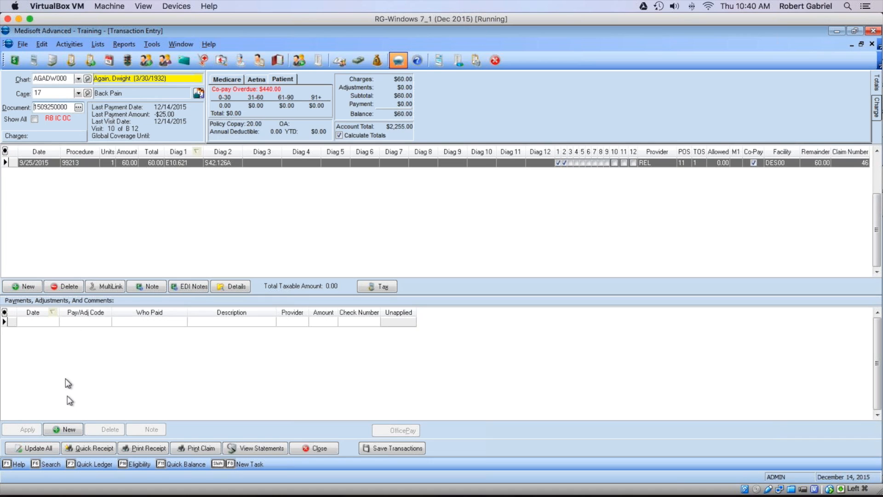
{"action": "left_click", "coordinate": [79, 107]}
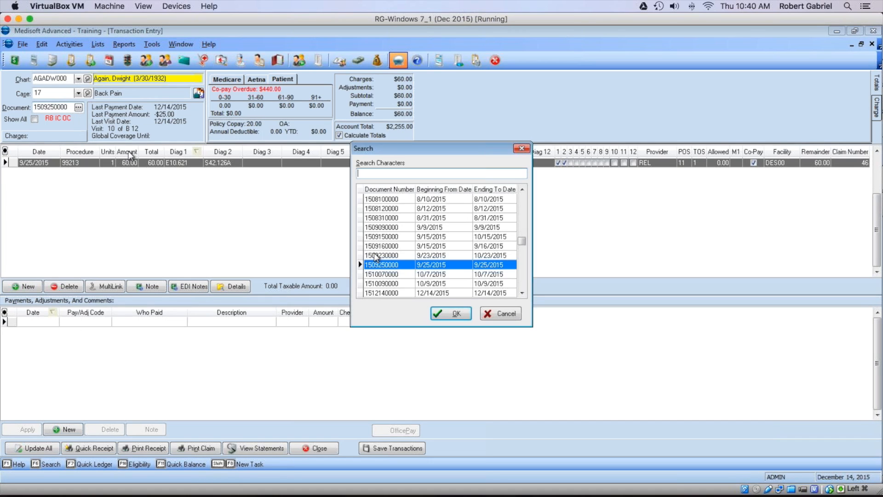
{"action": "left_click", "coordinate": [380, 274]}
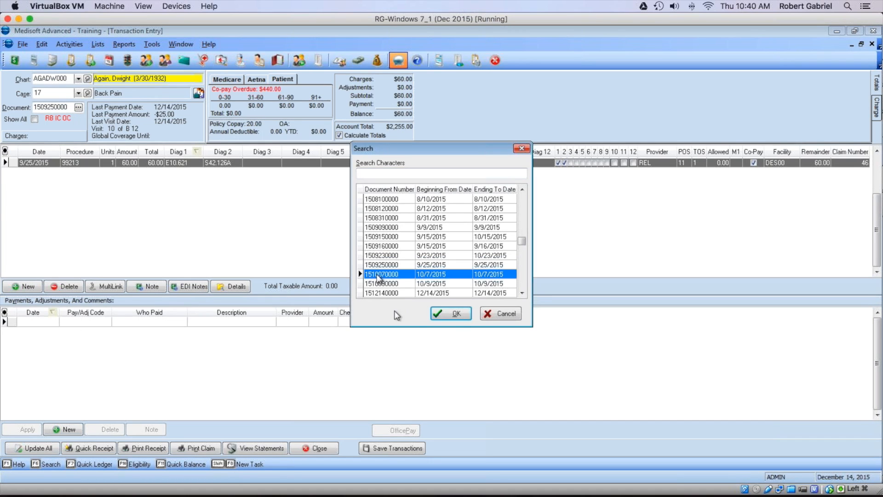
{"action": "left_click", "coordinate": [456, 315]}
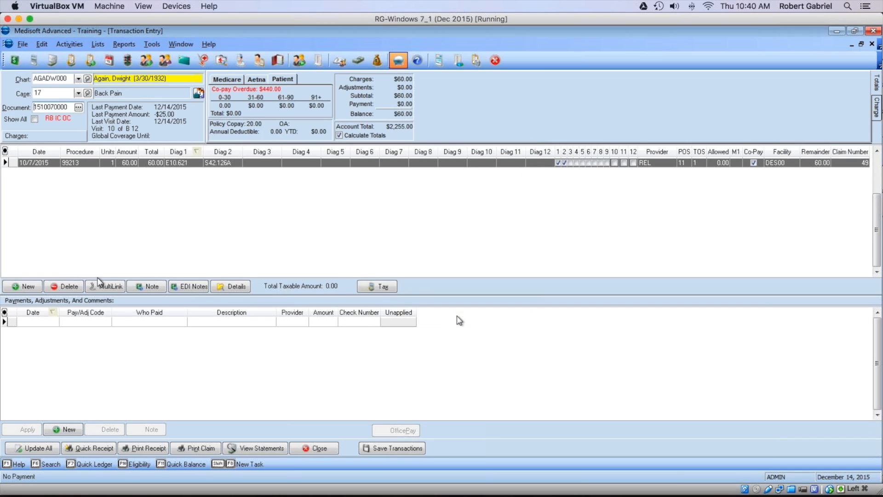
{"action": "left_click", "coordinate": [79, 107]}
{"action": "left_click", "coordinate": [400, 209]}
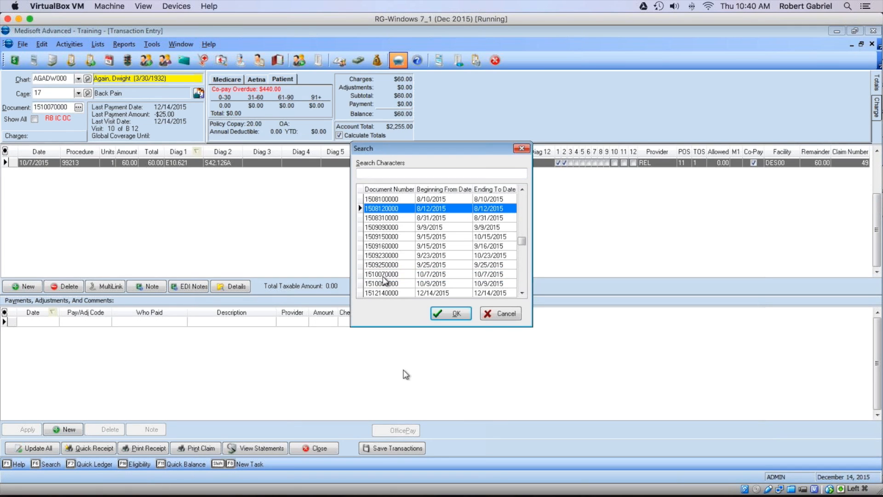
{"action": "left_click", "coordinate": [457, 315]}
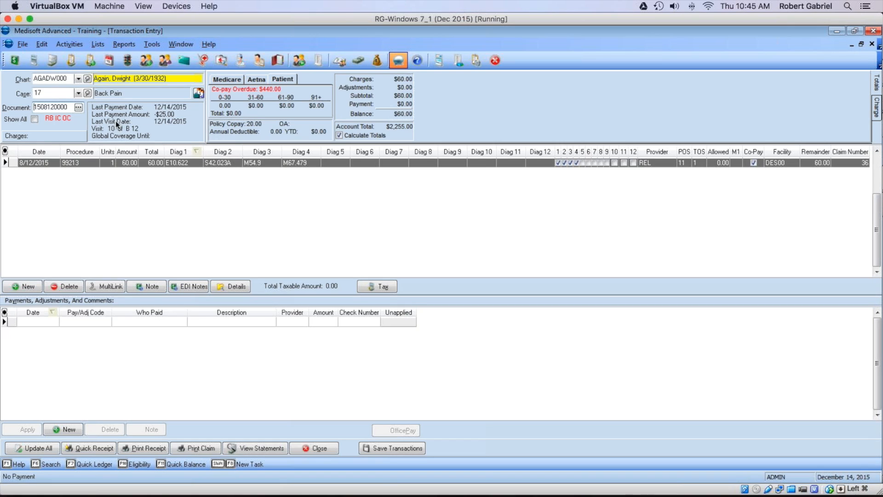
Review the Medicare and Aetna aging balances of the patient in Transaction Entry.
{"action": "left_click", "coordinate": [231, 80]}
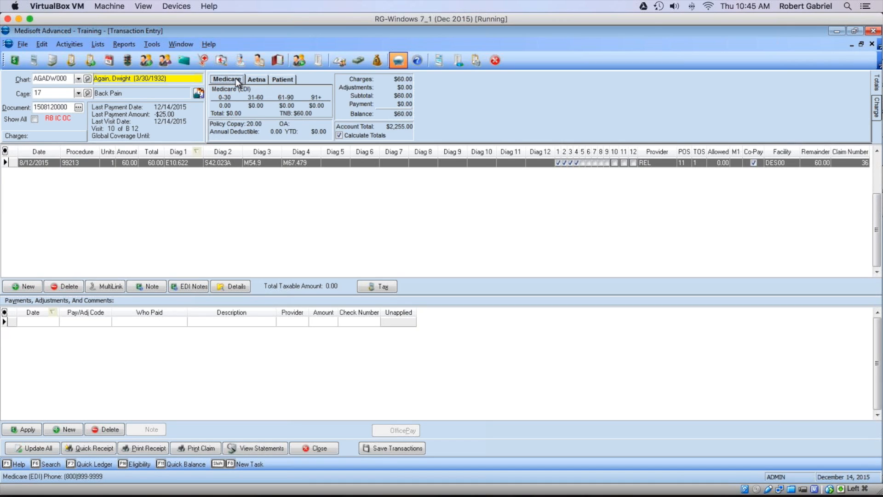
{"action": "left_click", "coordinate": [264, 80]}
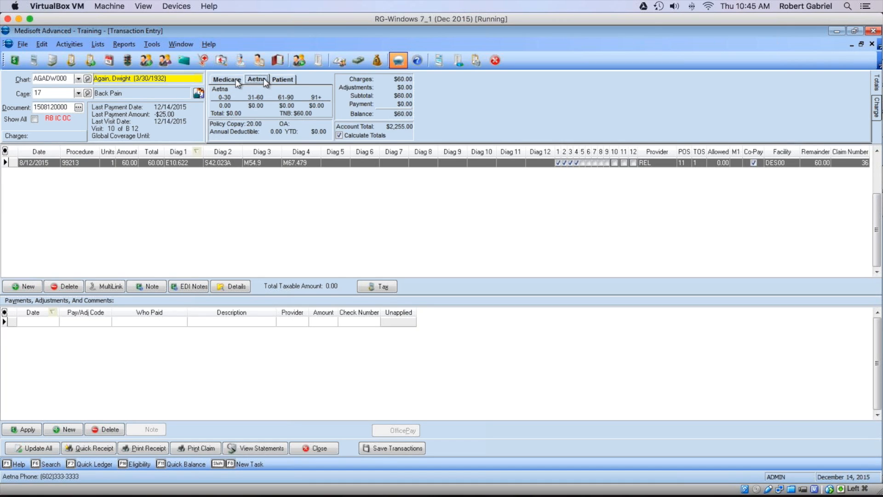
{"action": "left_click", "coordinate": [235, 80]}
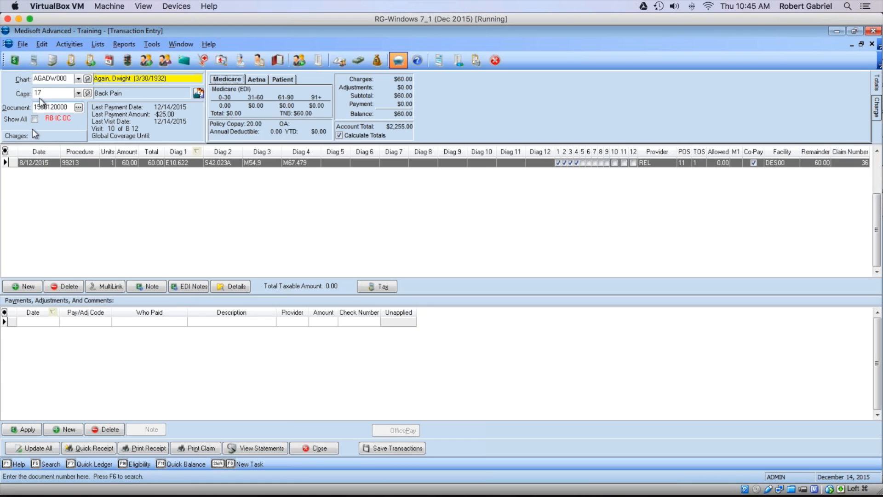
Open the Back Pain case from Transaction Entry for editing and close it without saving.
{"action": "right_click", "coordinate": [45, 93]}
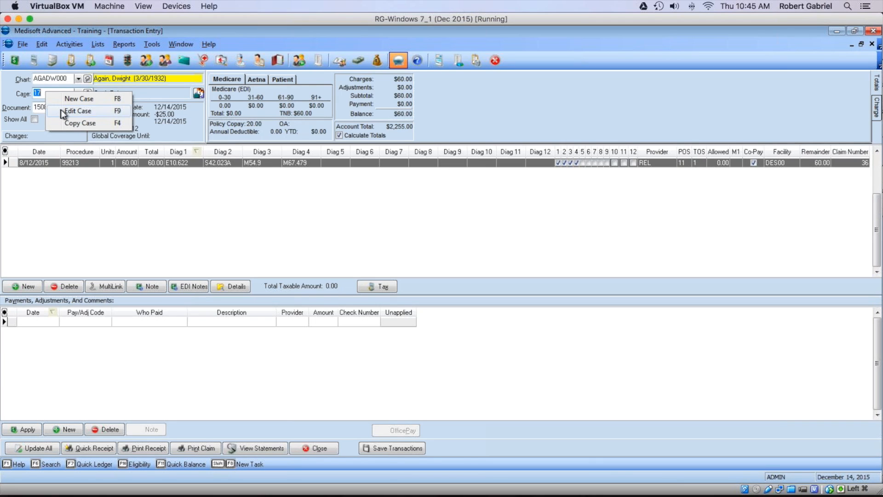
{"action": "left_click", "coordinate": [61, 110]}
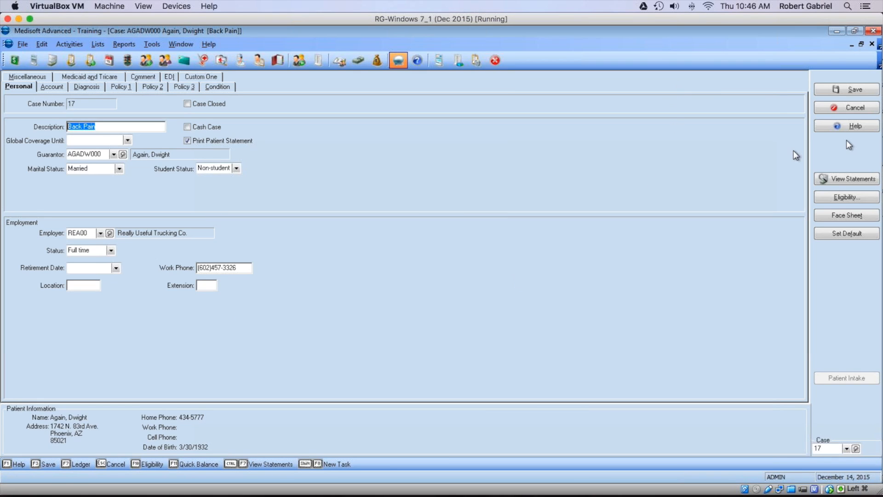
{"action": "left_click", "coordinate": [849, 107]}
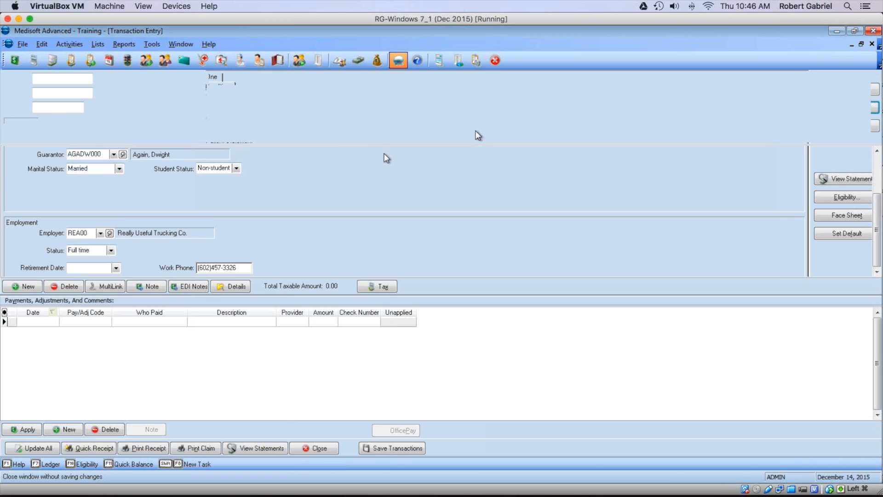
Start a new case for the patient described as "Aetna Medic", view its first insurance policy, and close it without saving.
{"action": "right_click", "coordinate": [38, 94]}
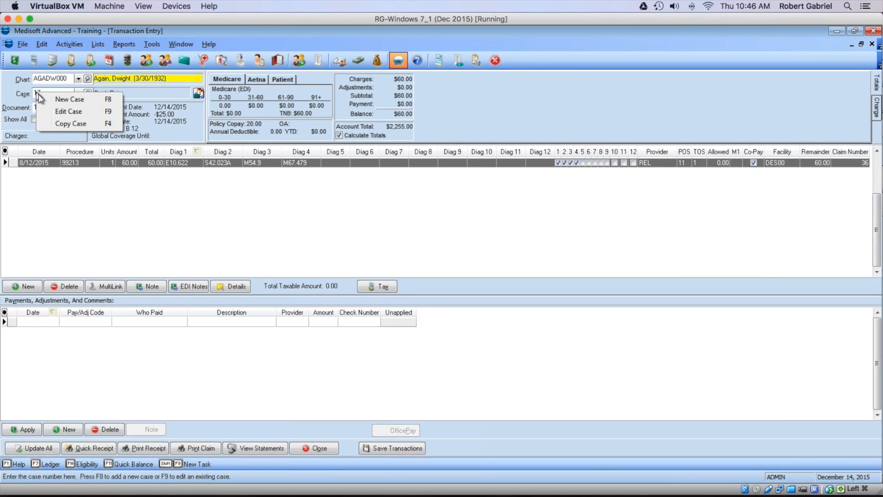
{"action": "left_click", "coordinate": [64, 99]}
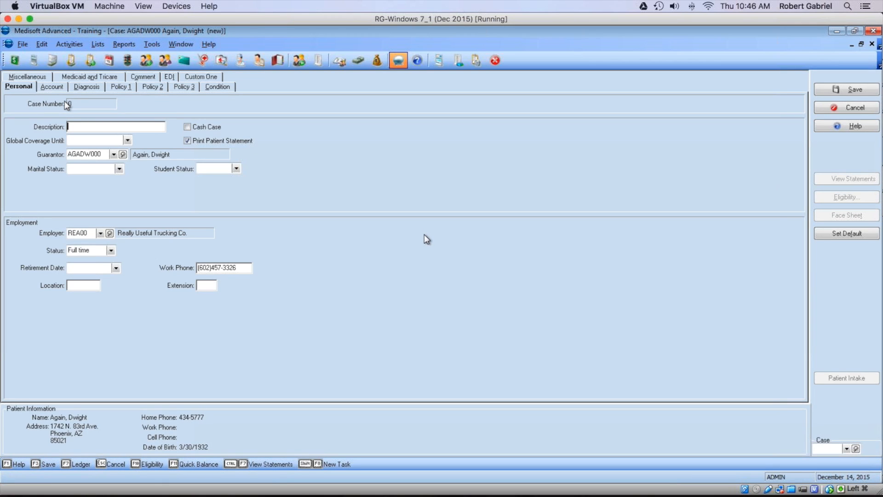
{"action": "type", "text": "Aetna Medicaiar"}
{"action": "left_click_drag", "start_coordinate": [85, 127], "coordinate": [101, 126]}
{"action": "key", "text": "BackSpace"}
{"action": "left_click", "coordinate": [127, 87]}
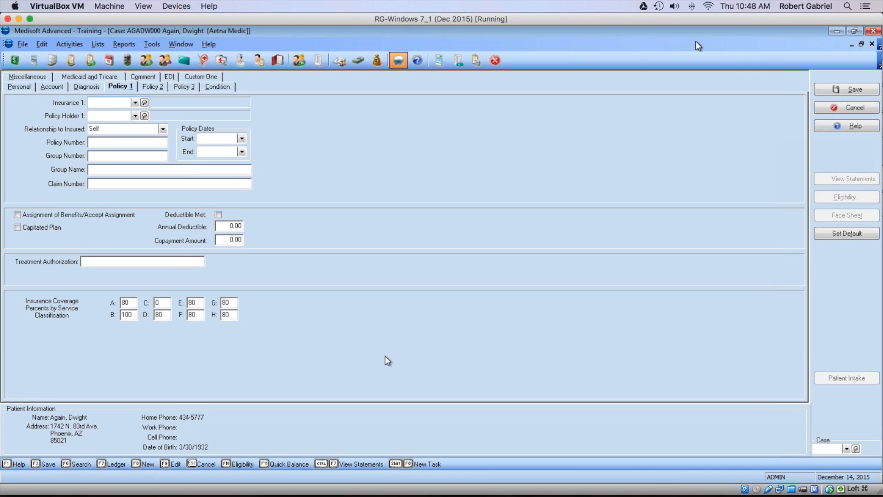
{"action": "mouse_move", "coordinate": [870, 106]}
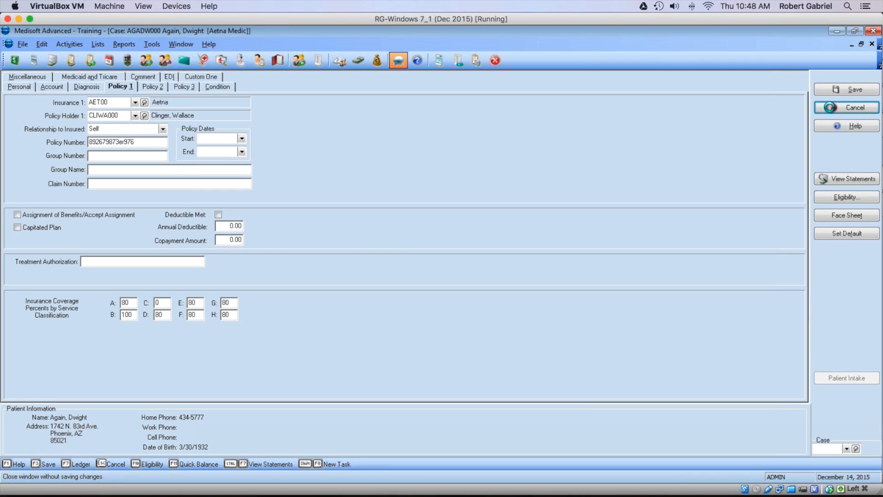
{"action": "left_click", "coordinate": [830, 107]}
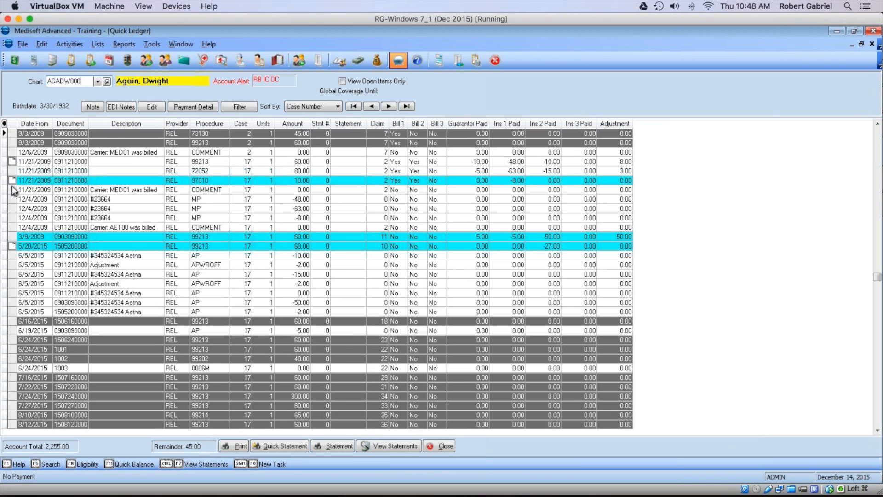
View the note attached to the 11/21/2009 charge for procedure 99213 in Quick Ledger.
{"action": "left_click", "coordinate": [32, 162]}
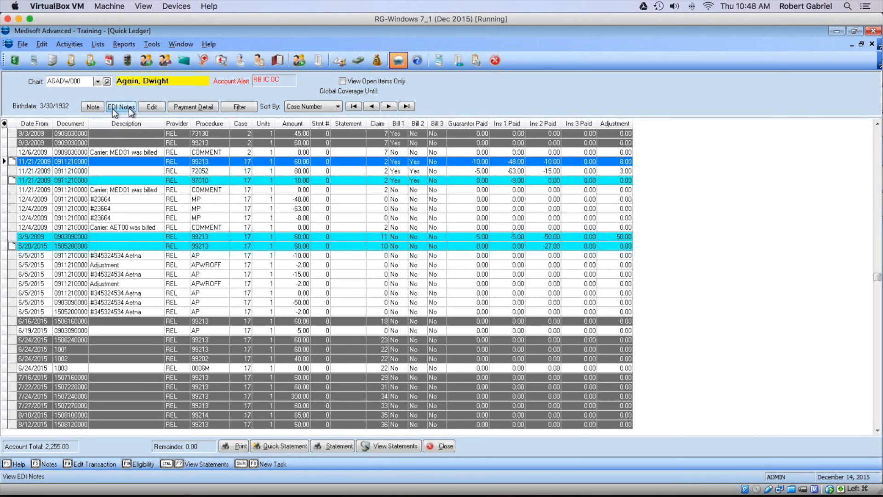
{"action": "left_click", "coordinate": [93, 107]}
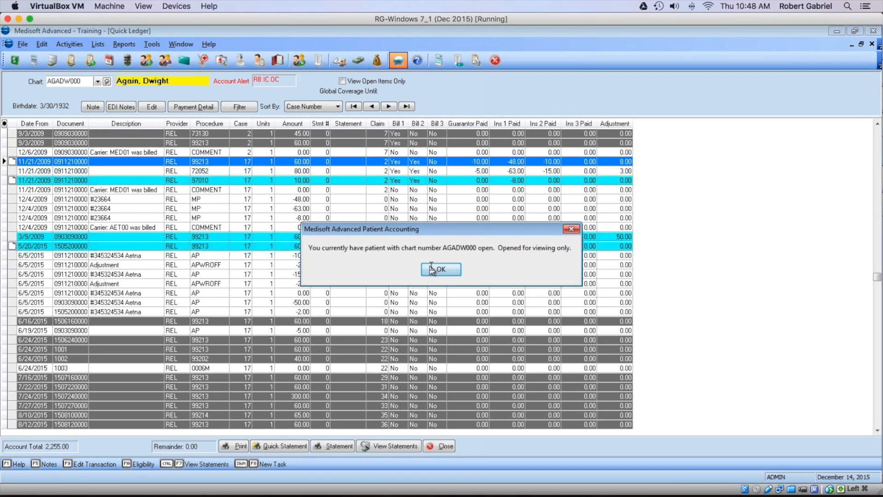
{"action": "left_click", "coordinate": [432, 269]}
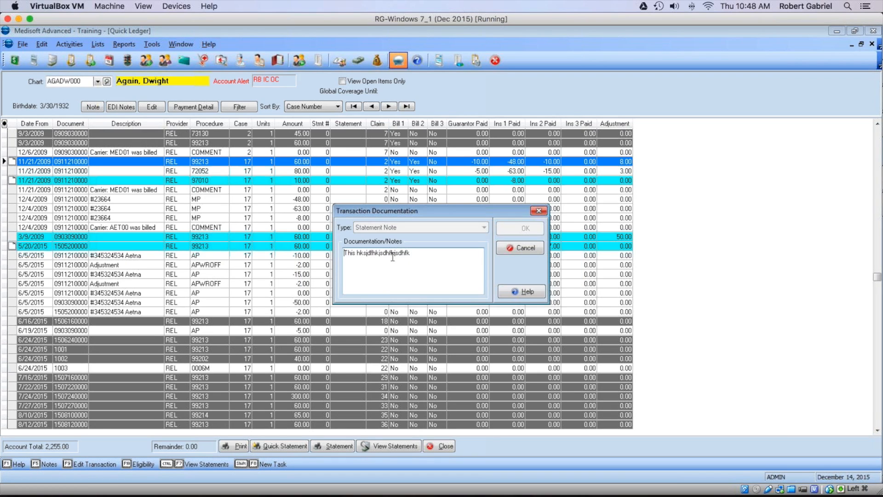
Close the open note, view the note attached to the 11/21/2009 charge for procedure 97010, and close it unchanged.
{"action": "left_click", "coordinate": [514, 251]}
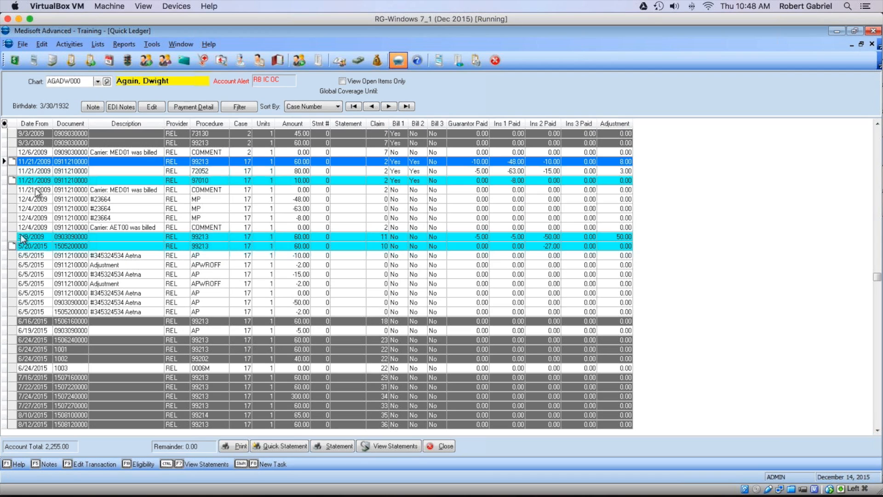
{"action": "left_click", "coordinate": [57, 182]}
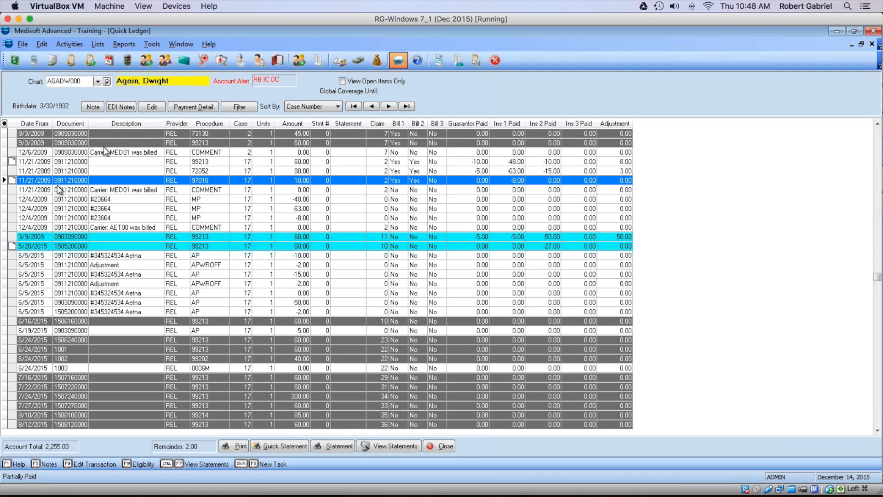
{"action": "left_click", "coordinate": [129, 111]}
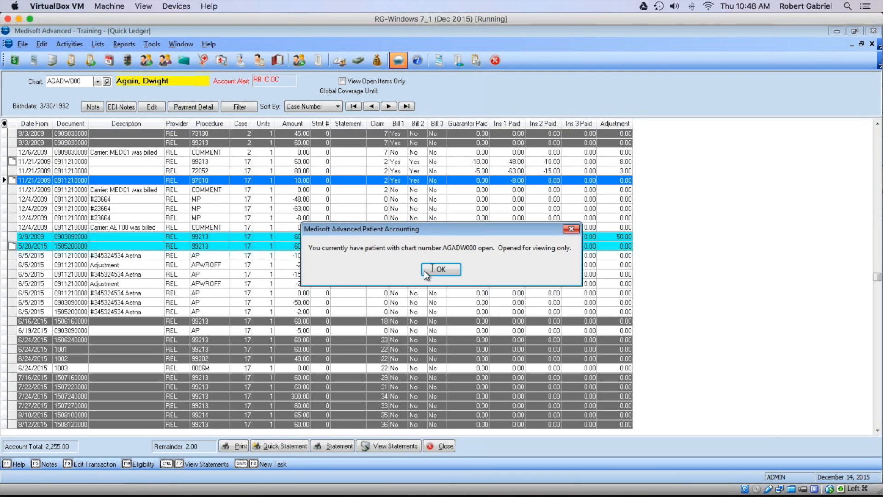
{"action": "left_click", "coordinate": [434, 270]}
{"action": "left_click", "coordinate": [514, 251]}
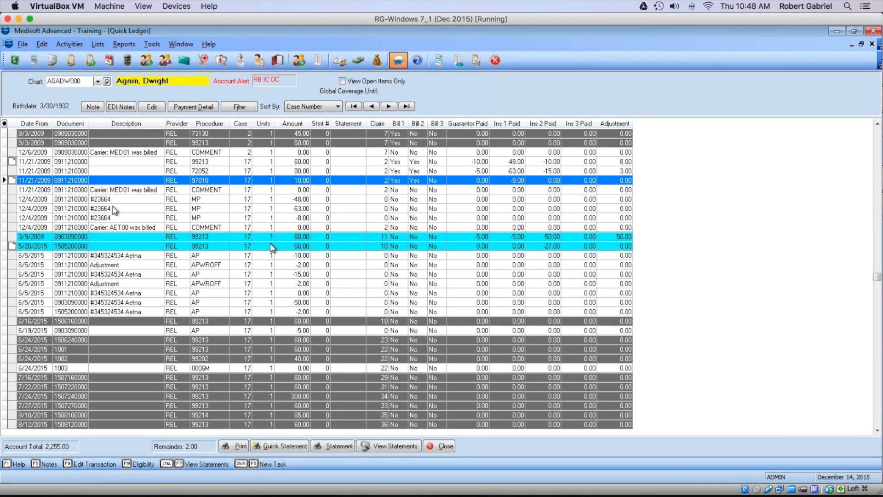
Add the sample lines "ll;kfhlkshjdfl", "sd hlskdhf lkhjsd", "sdkfjhkjsdhf kjhdskfjh sd" and "sdj fjkhsdkjfh" to the patient's Final Draft notes, saving them on exit.
{"action": "mouse_move", "coordinate": [114, 209]}
{"action": "left_click", "coordinate": [437, 62]}
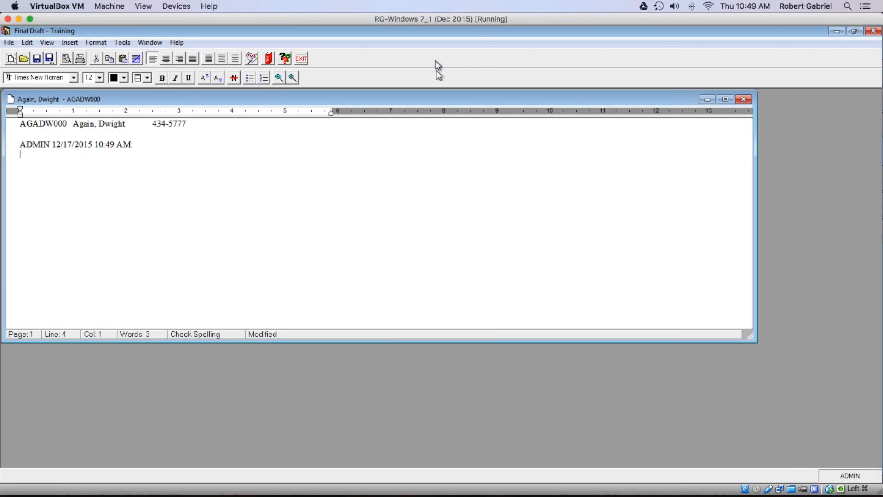
{"action": "type", "text": "11;kfhlkshjdfl"}
{"action": "key", "text": "Return"}
{"action": "key", "text": "Return"}
{"action": "key", "text": "Return"}
{"action": "type", "text": "sd hlskdhf lkhjsd"}
{"action": "key", "text": "Return"}
{"action": "key", "text": "Return"}
{"action": "type", "text": "sdkfjh"}
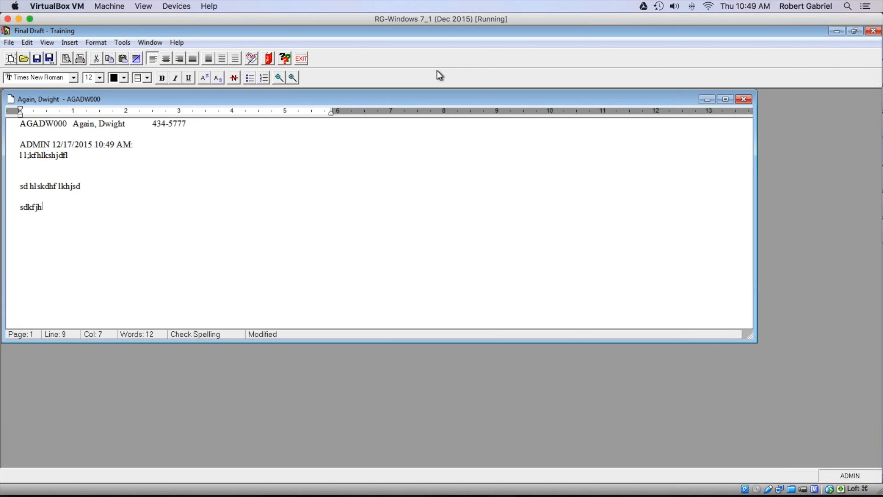
{"action": "type", "text": "kjsdhf kjhdskfjh sd"}
{"action": "key", "text": "Return"}
{"action": "key", "text": "Return"}
{"action": "type", "text": "sdj fjkhsdkjfh"}
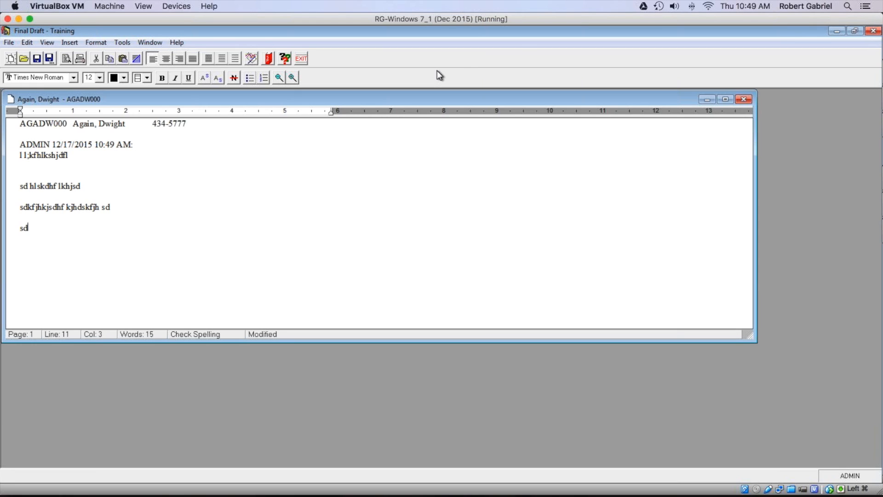
{"action": "left_click", "coordinate": [301, 59]}
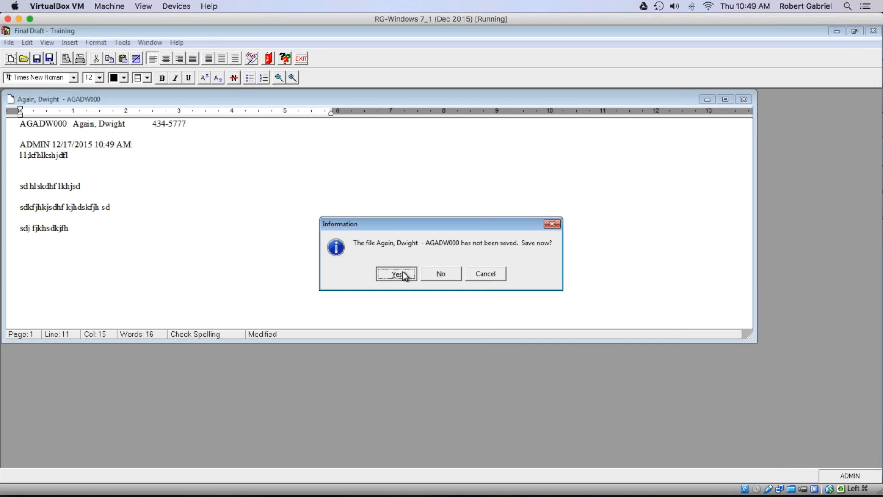
{"action": "left_click", "coordinate": [396, 273]}
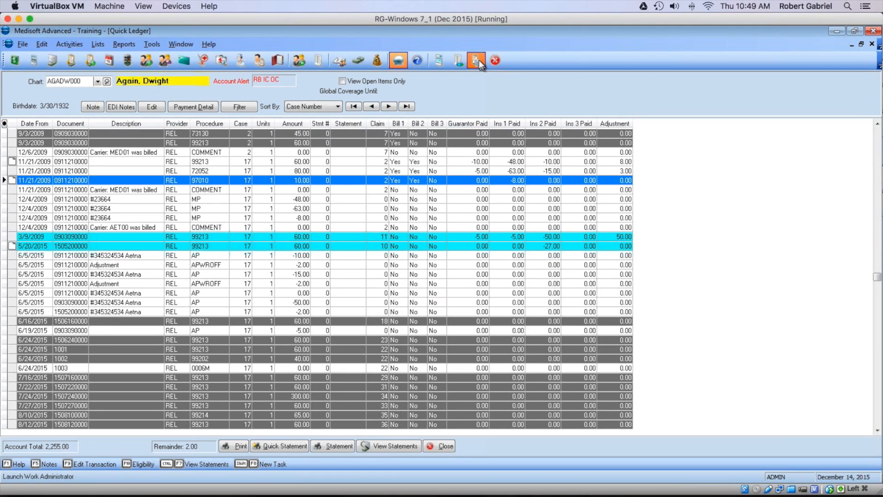
Reopen the patient's saved notes in Final Draft to review them, and close the program.
{"action": "left_click", "coordinate": [439, 60]}
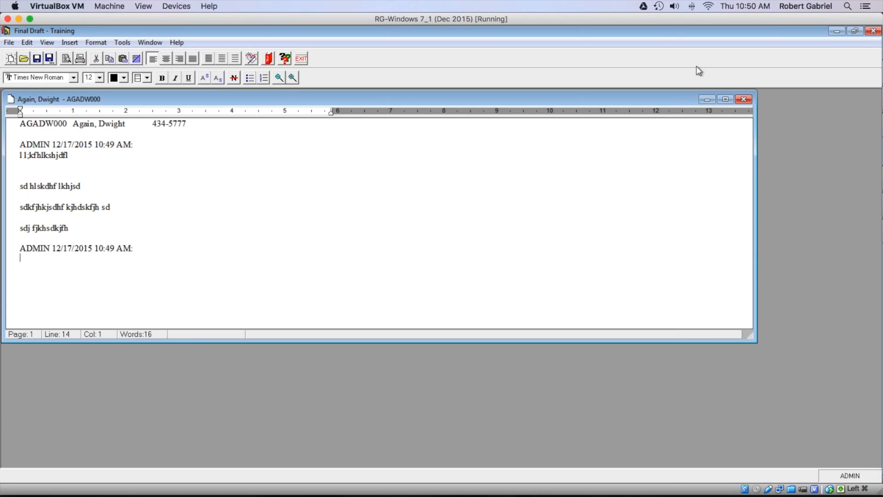
{"action": "left_click", "coordinate": [747, 99]}
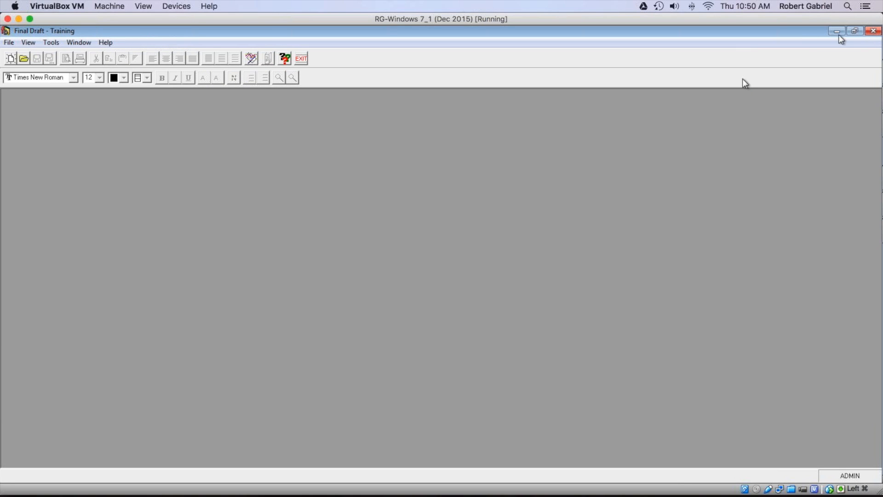
{"action": "left_click", "coordinate": [854, 31]}
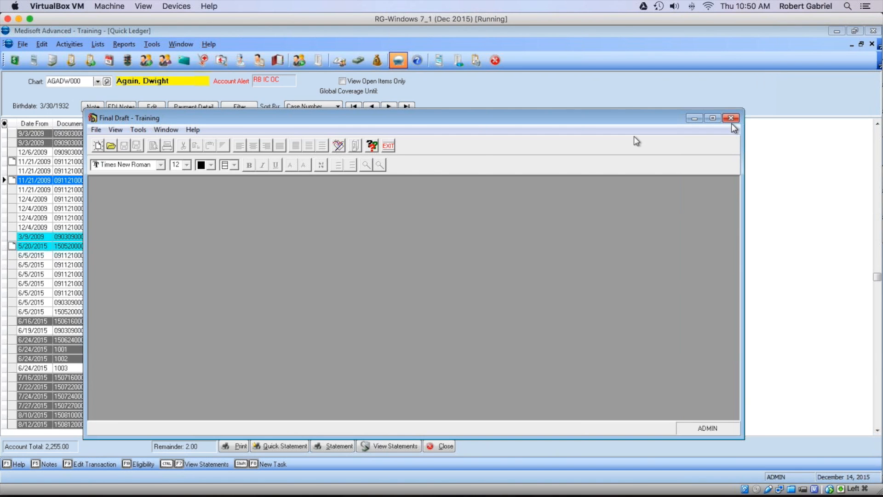
{"action": "left_click", "coordinate": [731, 118]}
Switch Quick Ledger to the second patient in the chart list, view that patient's Final Draft notes, and close them without saving.
{"action": "left_click", "coordinate": [97, 81]}
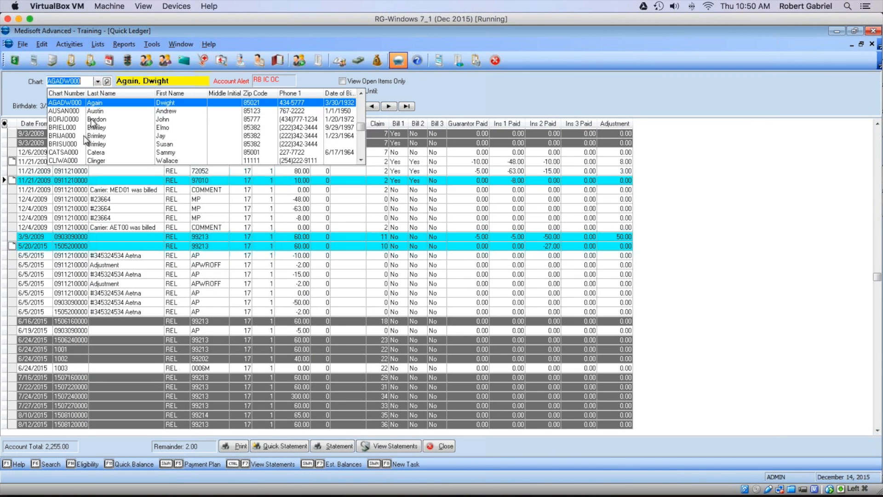
{"action": "left_click", "coordinate": [94, 111]}
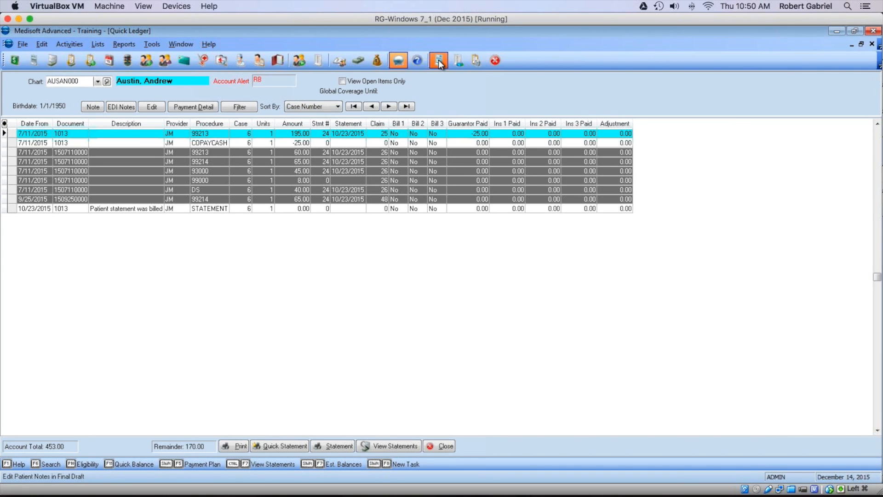
{"action": "left_click", "coordinate": [439, 61]}
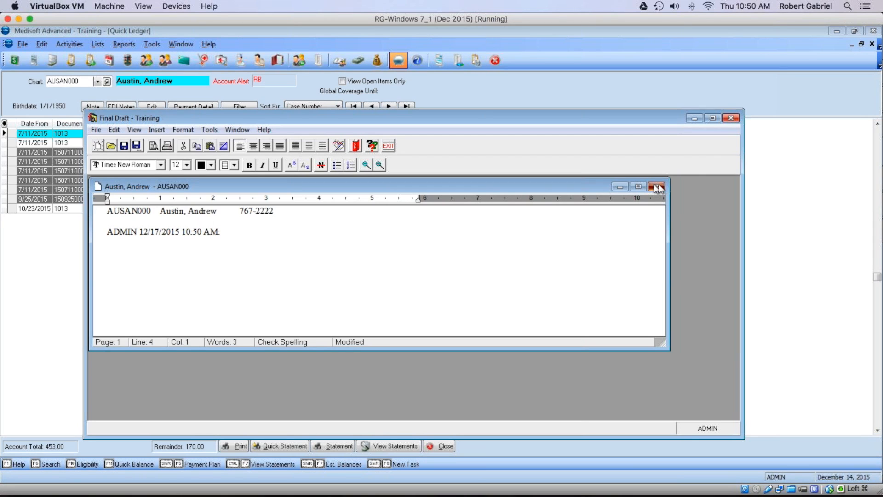
{"action": "left_click", "coordinate": [730, 119]}
{"action": "left_click", "coordinate": [440, 275]}
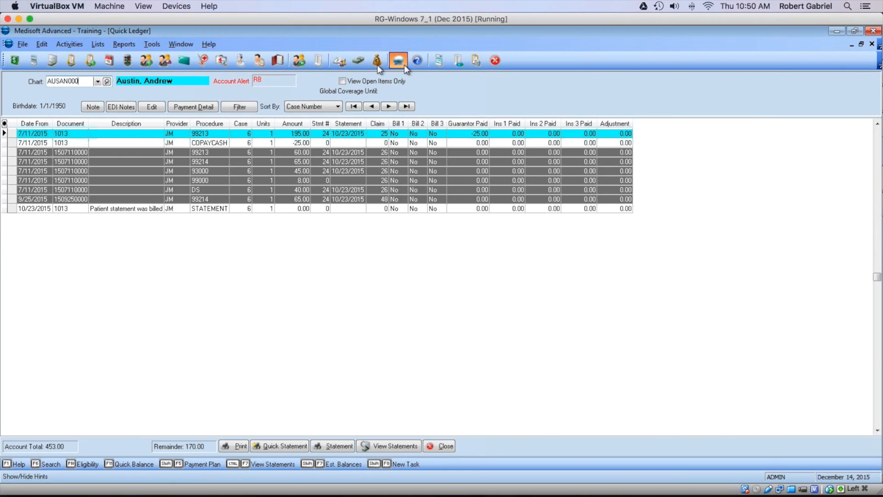
View the details of the 12/14/2015 patient deposit in the Deposit List and close it without saving.
{"action": "left_click", "coordinate": [378, 63]}
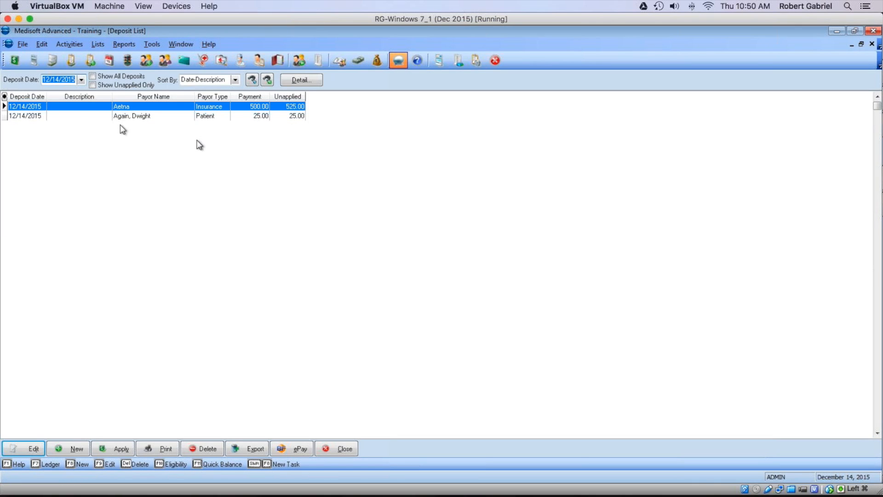
{"action": "left_click", "coordinate": [93, 117]}
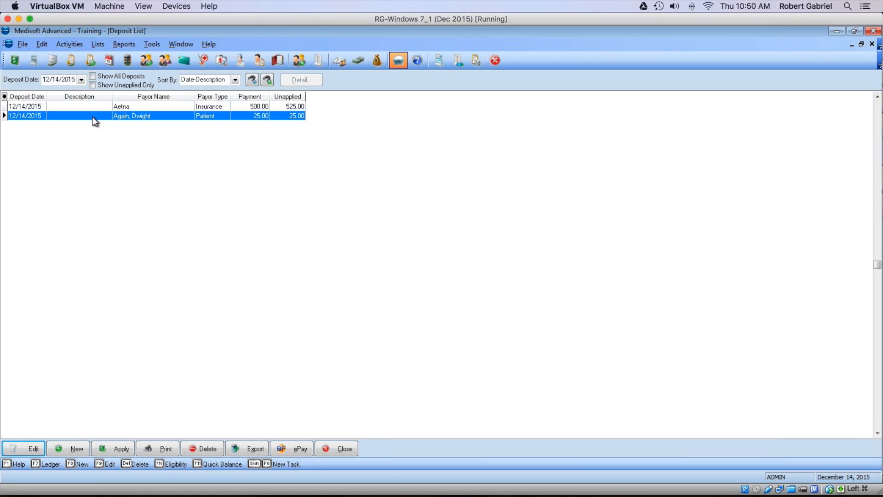
{"action": "double_click", "coordinate": [93, 117]}
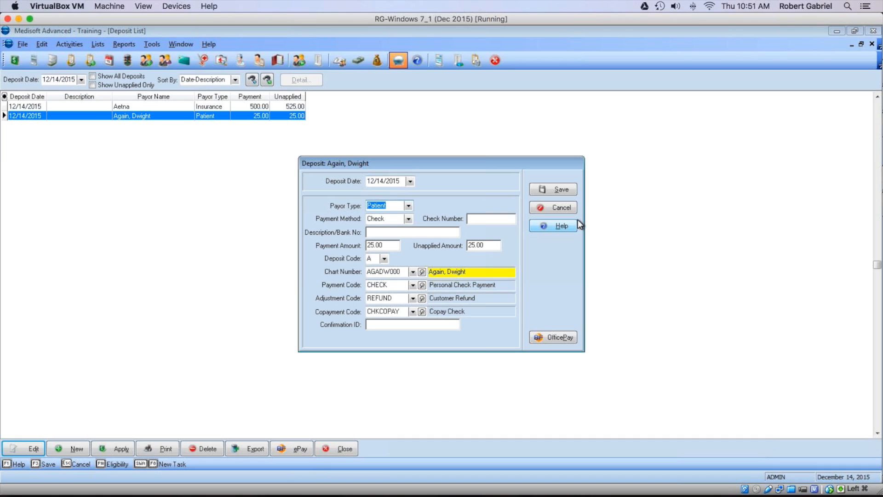
{"action": "left_click", "coordinate": [559, 204]}
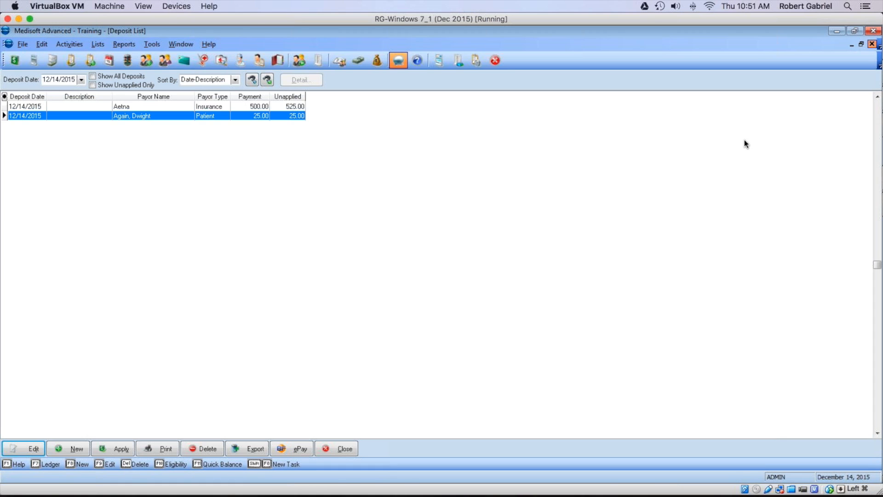
Switch to the PowerPoint presentation "Tips and Tricks 12-2015.pptx" and present its closing slide 15 as a full-screen slide show.
{"action": "mouse_move", "coordinate": [289, 492]}
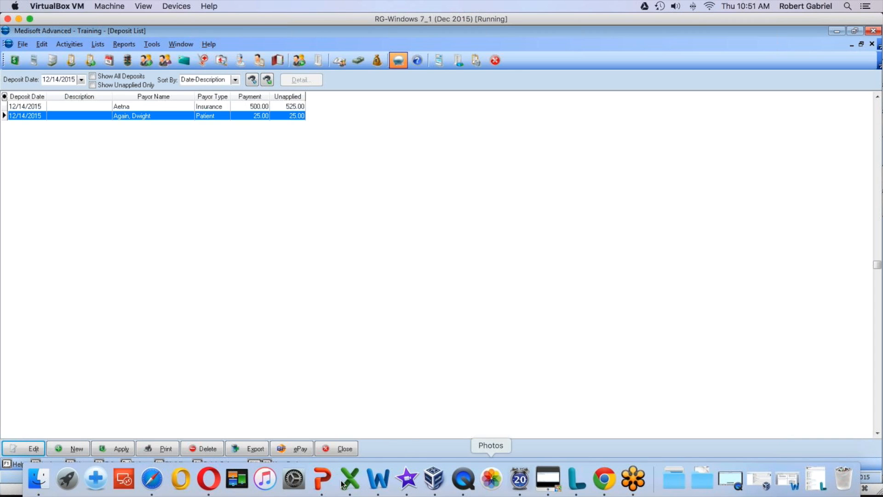
{"action": "left_click", "coordinate": [326, 474]}
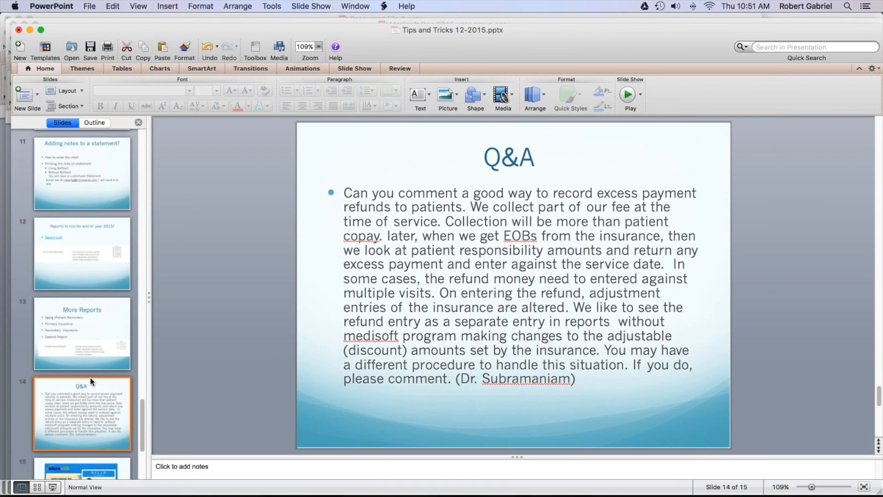
{"action": "scroll", "coordinate": [91, 377], "scroll_direction": "down", "scroll_amount": 2}
{"action": "left_click", "coordinate": [83, 387]}
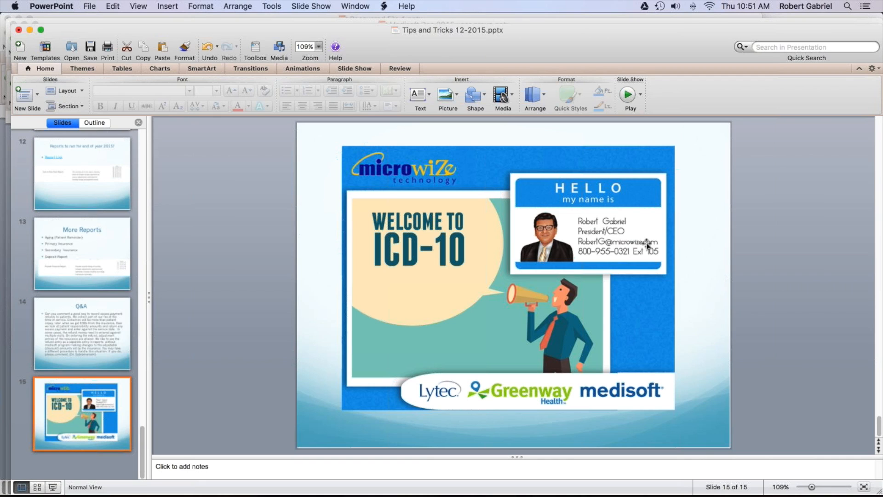
{"action": "left_click", "coordinate": [52, 486]}
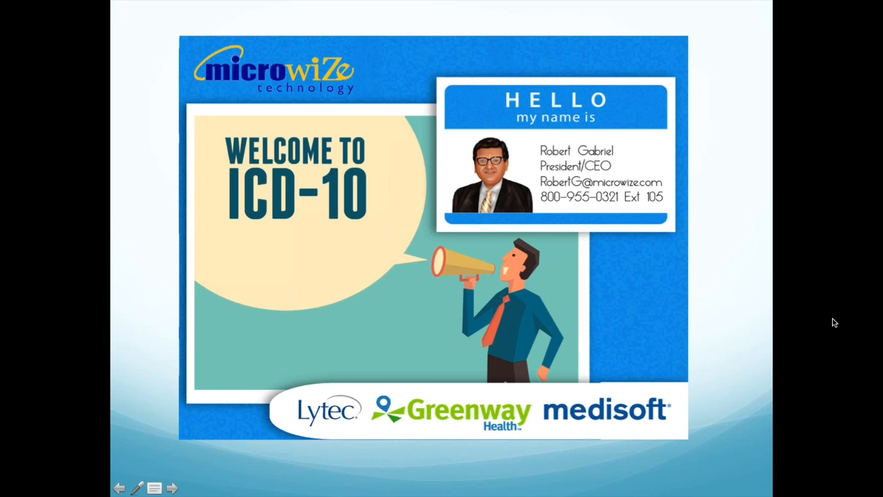